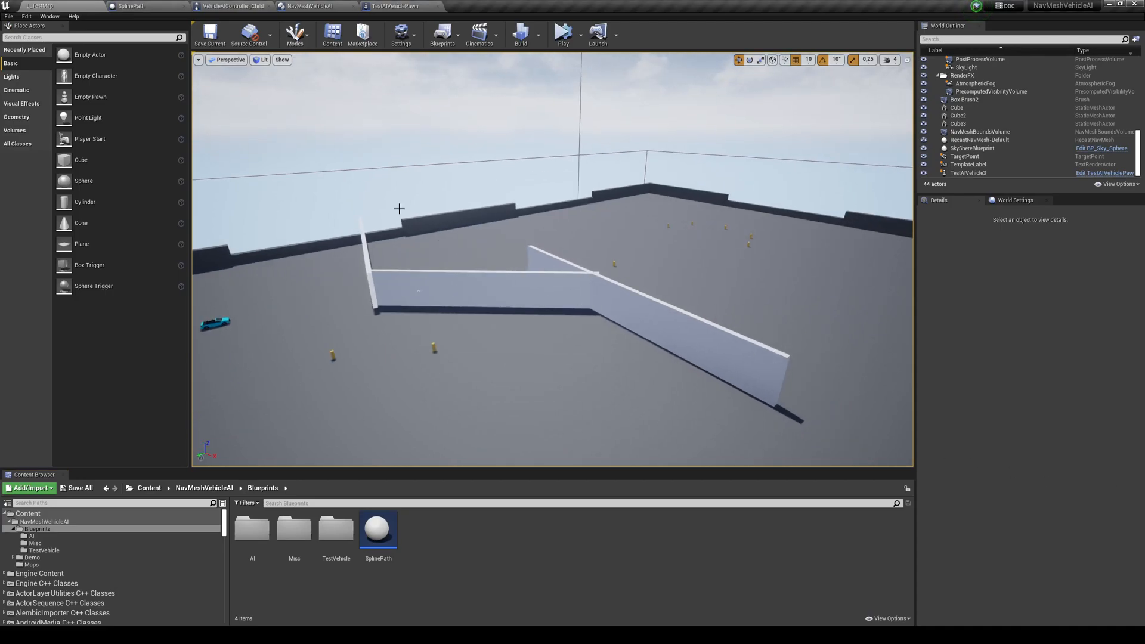
# Look around the arena and preview the navigation mesh coverage with P
pyautogui.moveTo(374, 250); pyautogui.dragTo(362, 282, button='right')
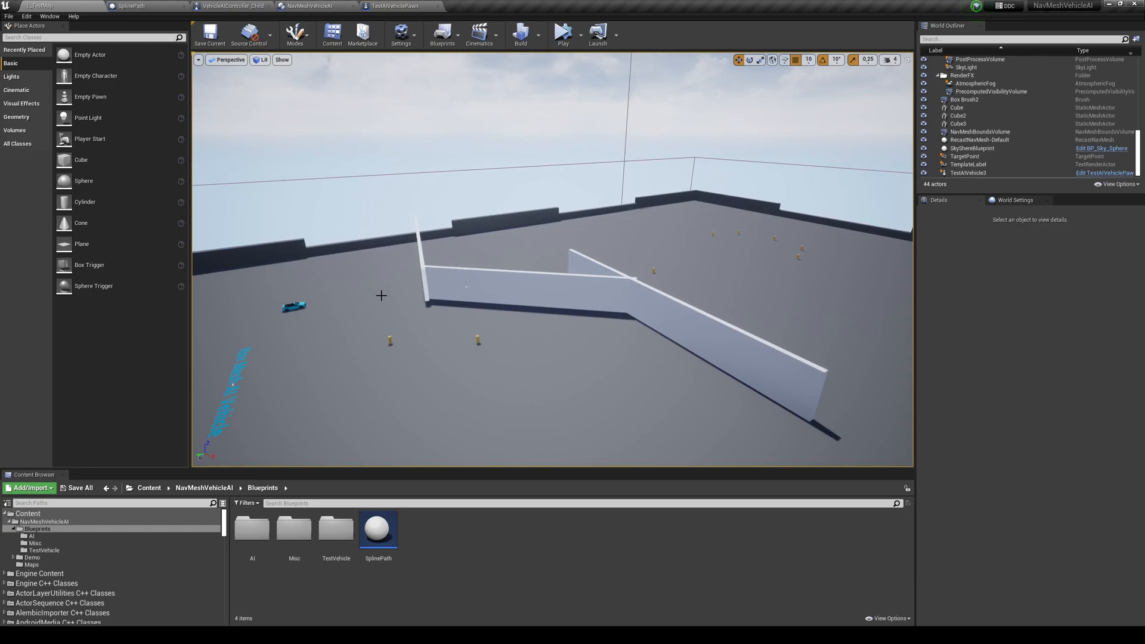
pyautogui.moveTo(382, 295); pyautogui.dragTo(438, 320, button='right')
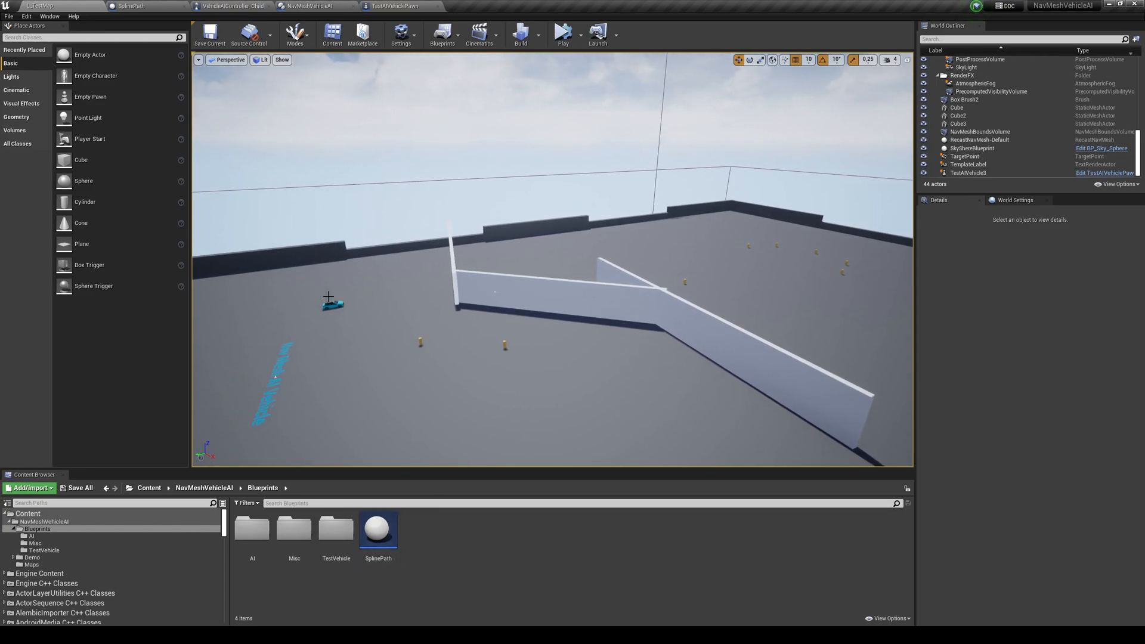
pyautogui.moveTo(329, 296); pyautogui.dragTo(365, 308, button='right')
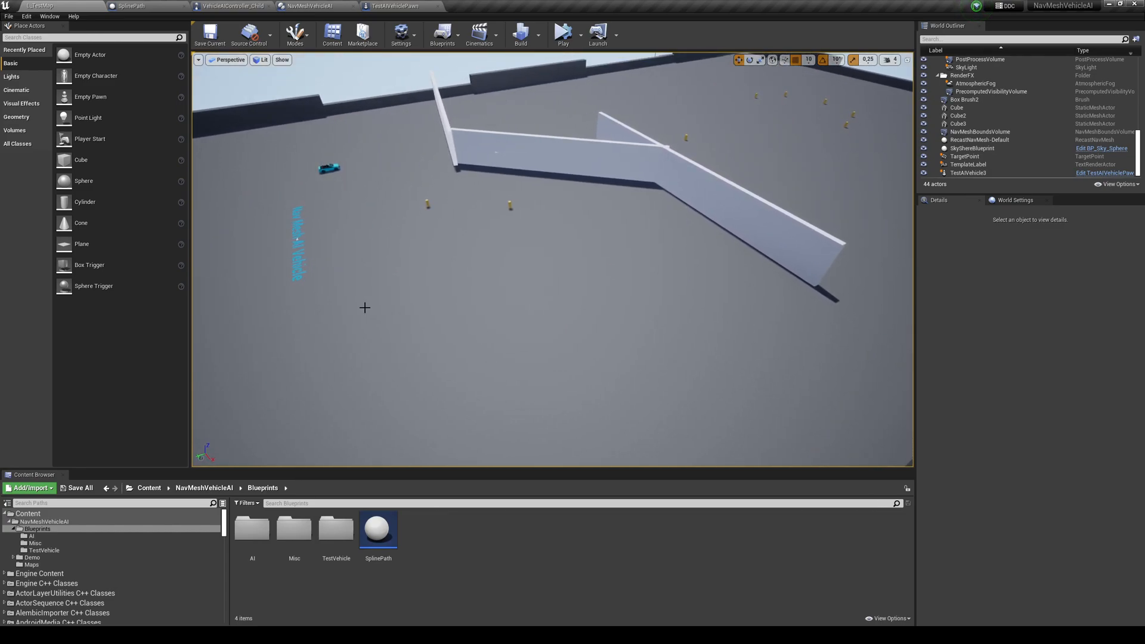
pyautogui.moveTo(383, 368)
pyautogui.mouseDown(button='right')
pyautogui.moveTo(430, 329)
pyautogui.moveTo(678, 273)
pyautogui.mouseUp(button='right')
pyautogui.moveTo(567, 281)
pyautogui.mouseDown(button='right')
pyautogui.moveTo(626, 269)
pyautogui.moveTo(710, 356)
pyautogui.moveTo(761, 357)
pyautogui.mouseUp(button='right')
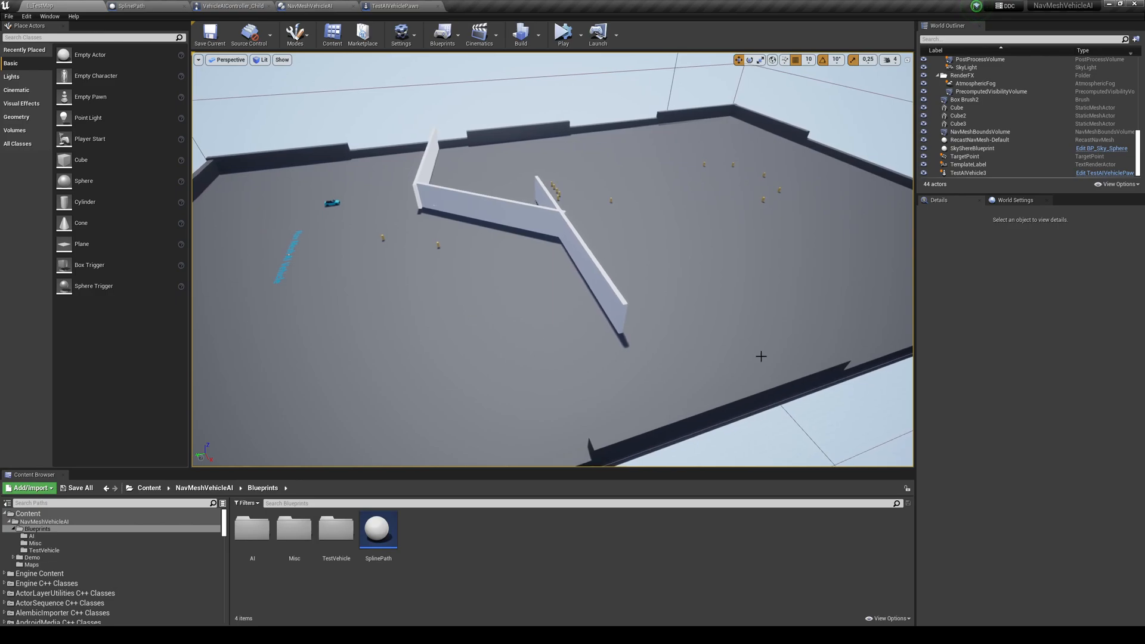
pyautogui.moveTo(627, 323); pyautogui.dragTo(606, 327, button='right')
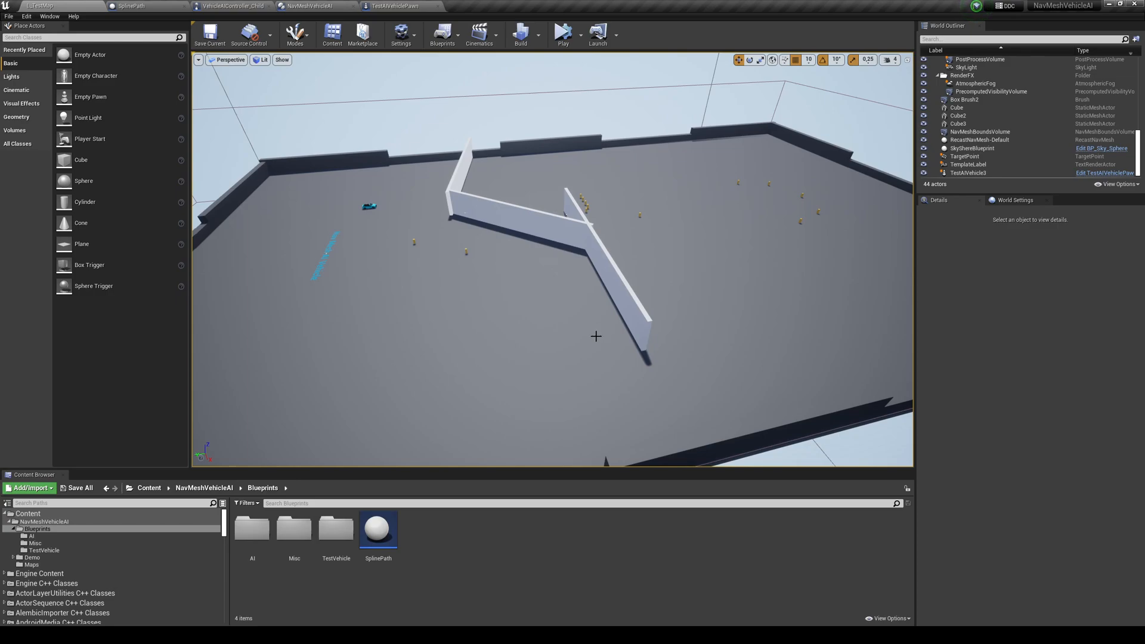
pyautogui.moveTo(595, 345); pyautogui.dragTo(597, 350, button='right')
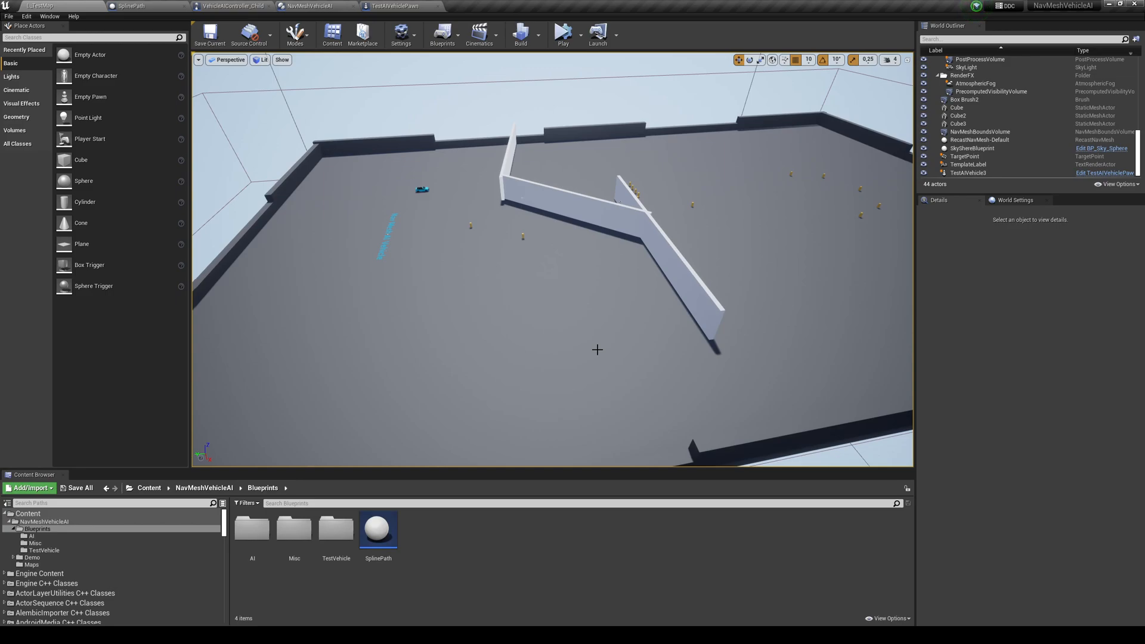
pyautogui.moveTo(597, 350)
pyautogui.mouseDown(button='right')
pyautogui.moveTo(582, 394)
pyautogui.moveTo(549, 327)
pyautogui.mouseUp(button='right')
pyautogui.press('p')
pyautogui.press('p')
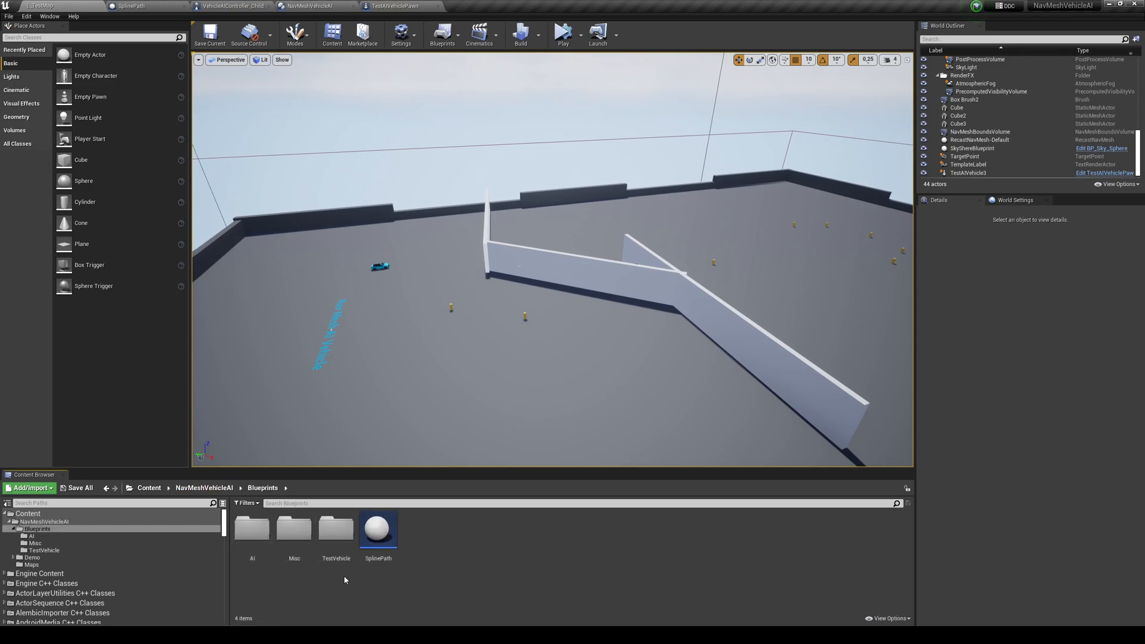
# Open the TestAIVehiclePawn blueprint from the TestVehicle folder
pyautogui.click(335, 530)
pyautogui.doubleClick(336, 530)
pyautogui.click(253, 538)
pyautogui.doubleClick(253, 550)
pyautogui.scroll(2, 351, 298)
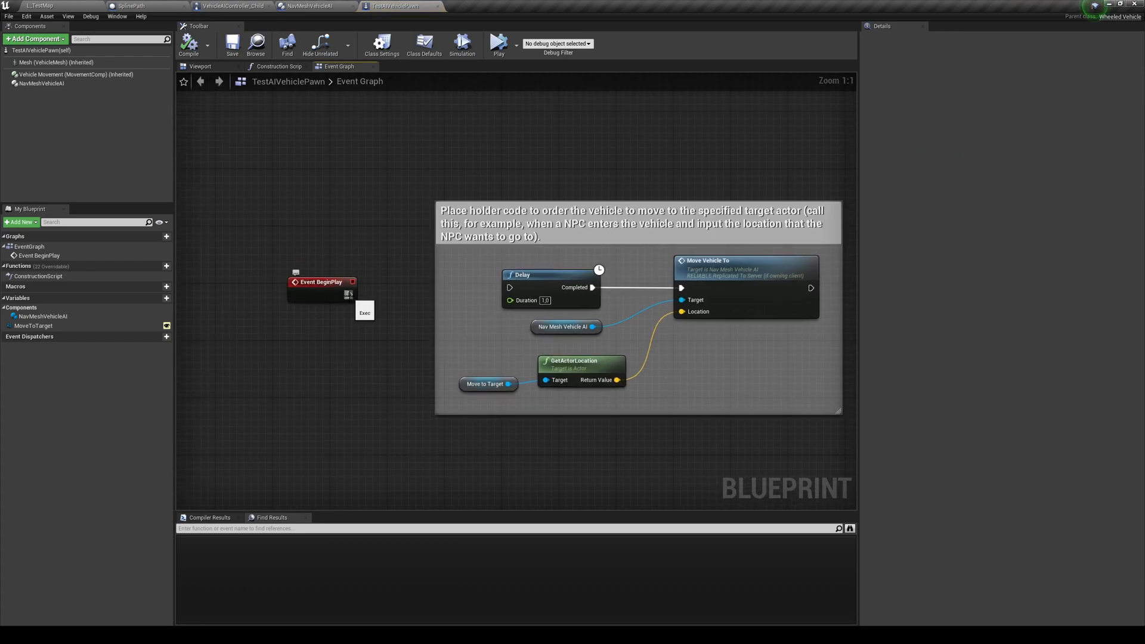
# Review the placeholder move-to-target node group in the event graph
pyautogui.moveTo(399, 292); pyautogui.dragTo(418, 295, button='right')
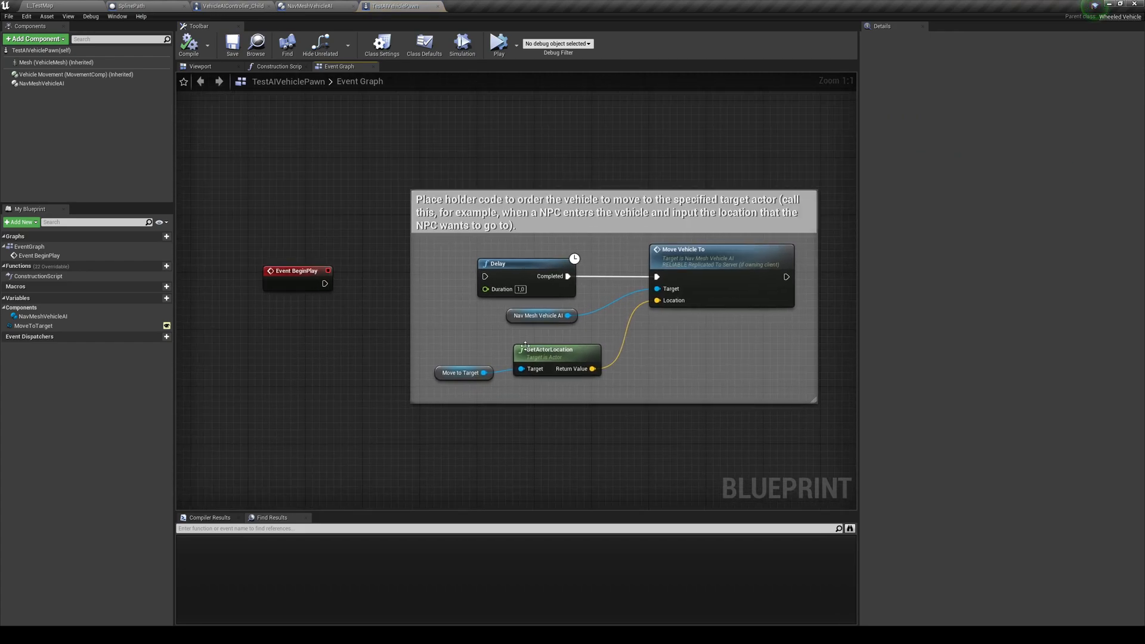
pyautogui.moveTo(380, 148); pyautogui.dragTo(811, 452)
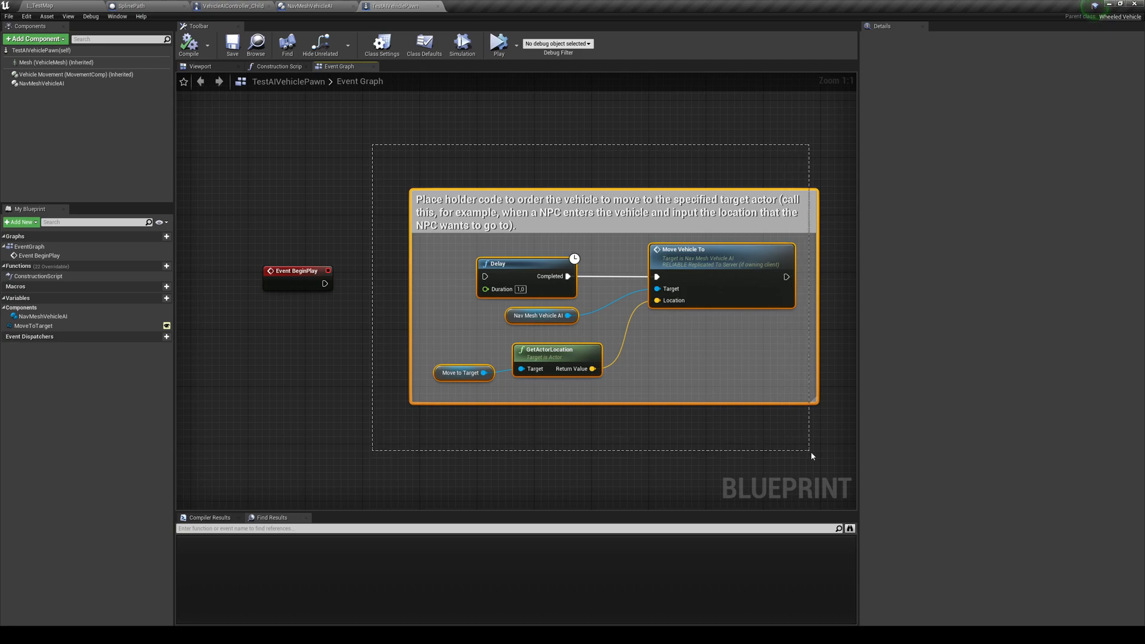
pyautogui.moveTo(811, 451); pyautogui.dragTo(769, 453, button='right')
pyautogui.click(768, 453)
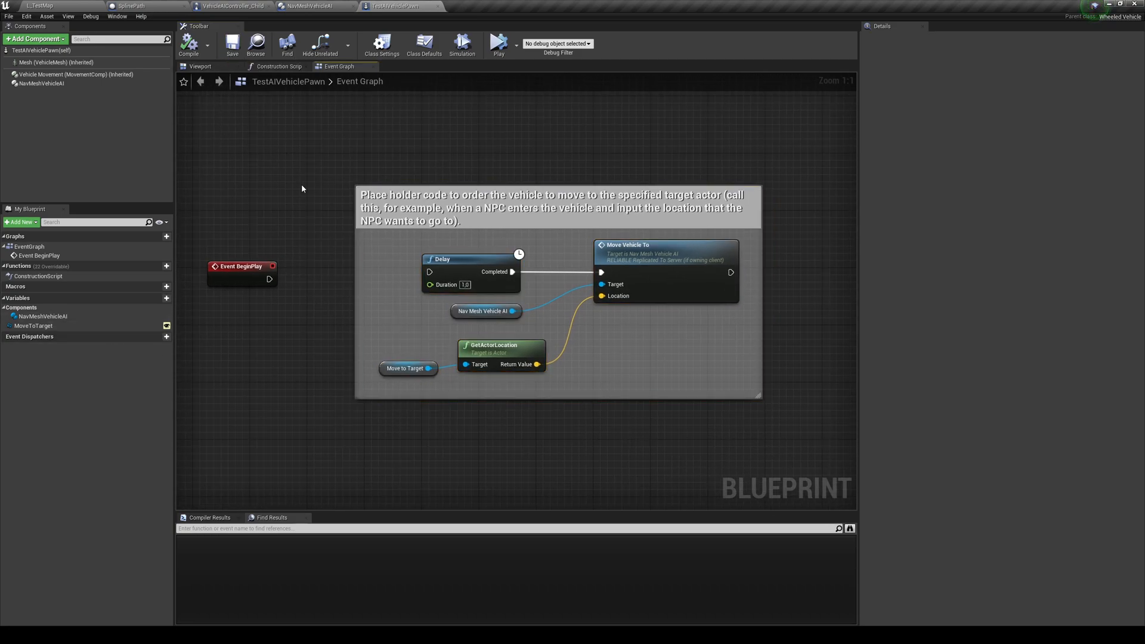
pyautogui.moveTo(519, 143); pyautogui.dragTo(541, 156, button='right')
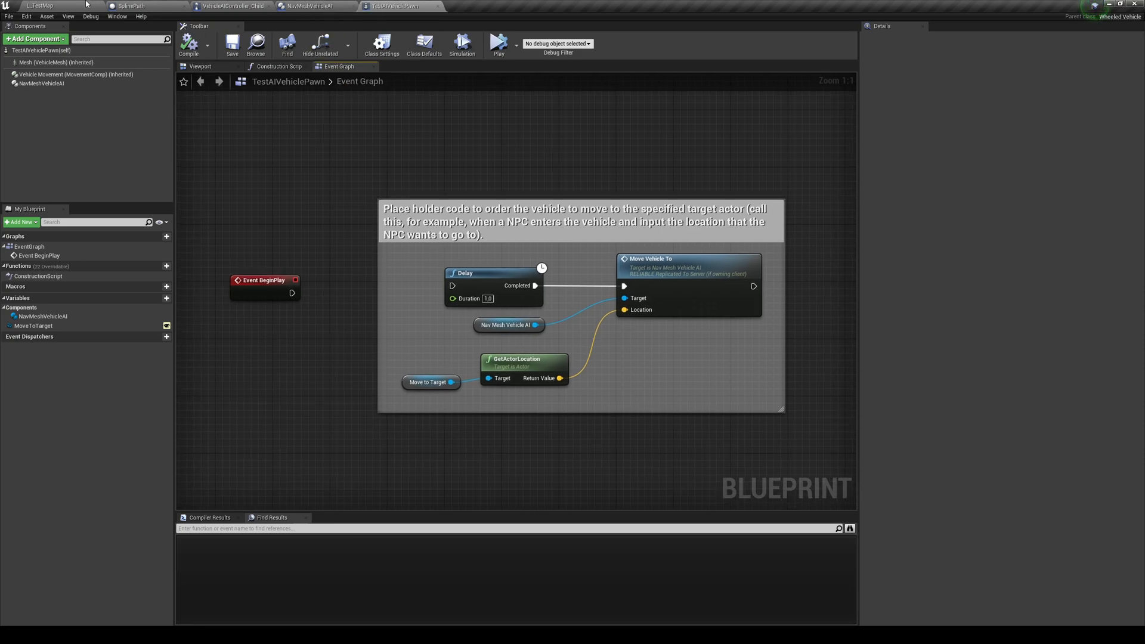
# Back in the level's Blueprints folder, start creating a new Blueprint Class and cancel it
pyautogui.click(309, 6)
pyautogui.click(263, 488)
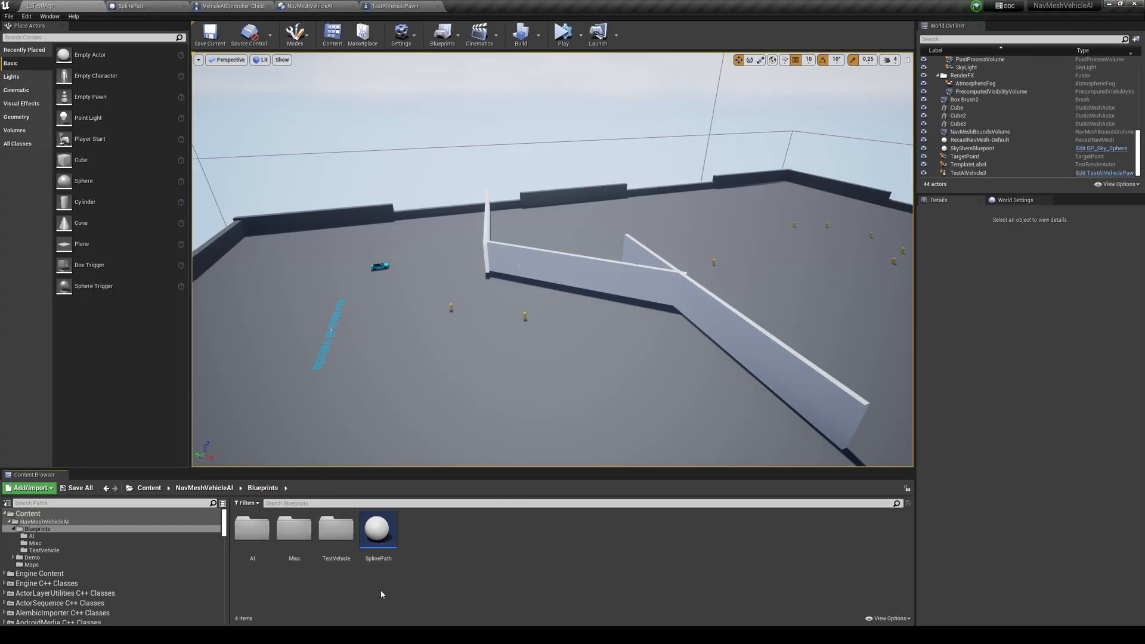
pyautogui.rightClick(492, 553)
pyautogui.click(445, 550)
pyautogui.rightClick(486, 553)
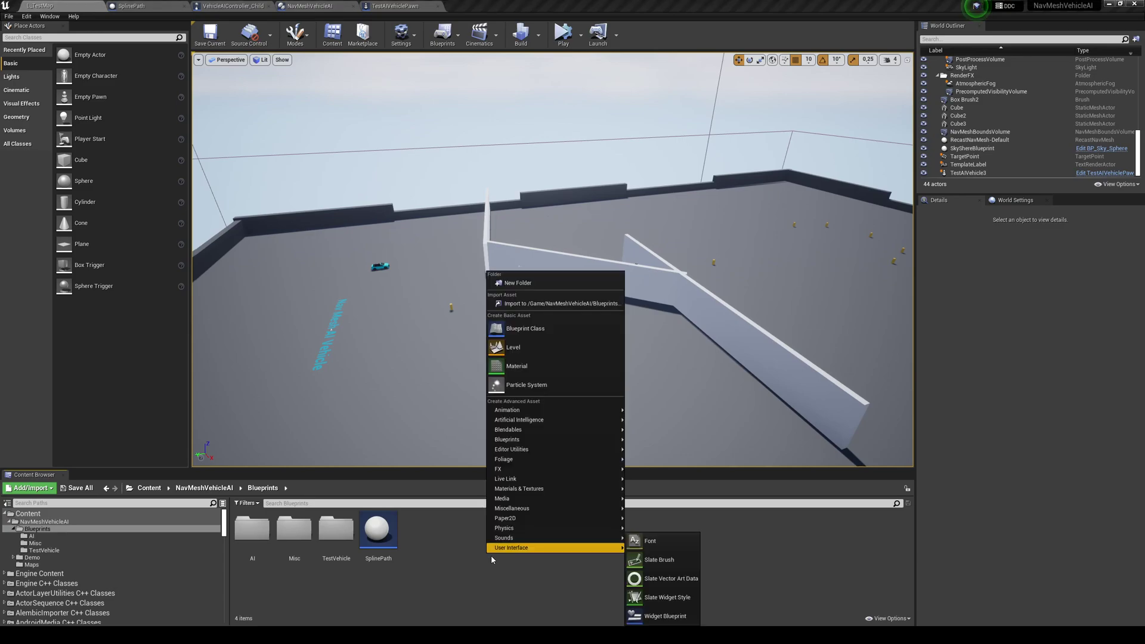
pyautogui.click(525, 329)
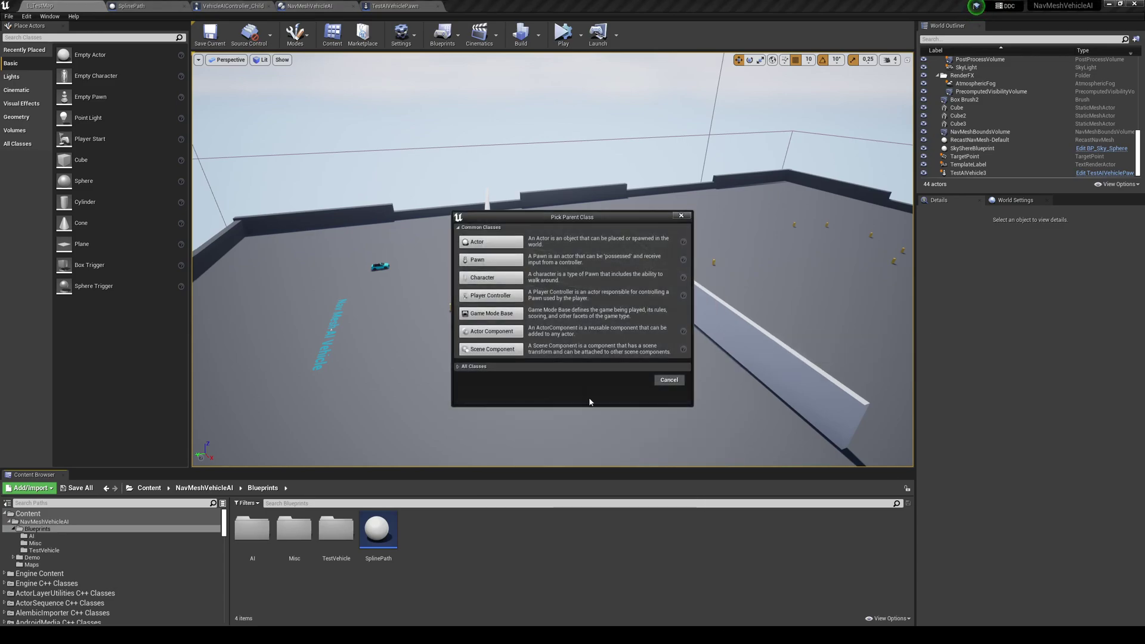
pyautogui.click(682, 218)
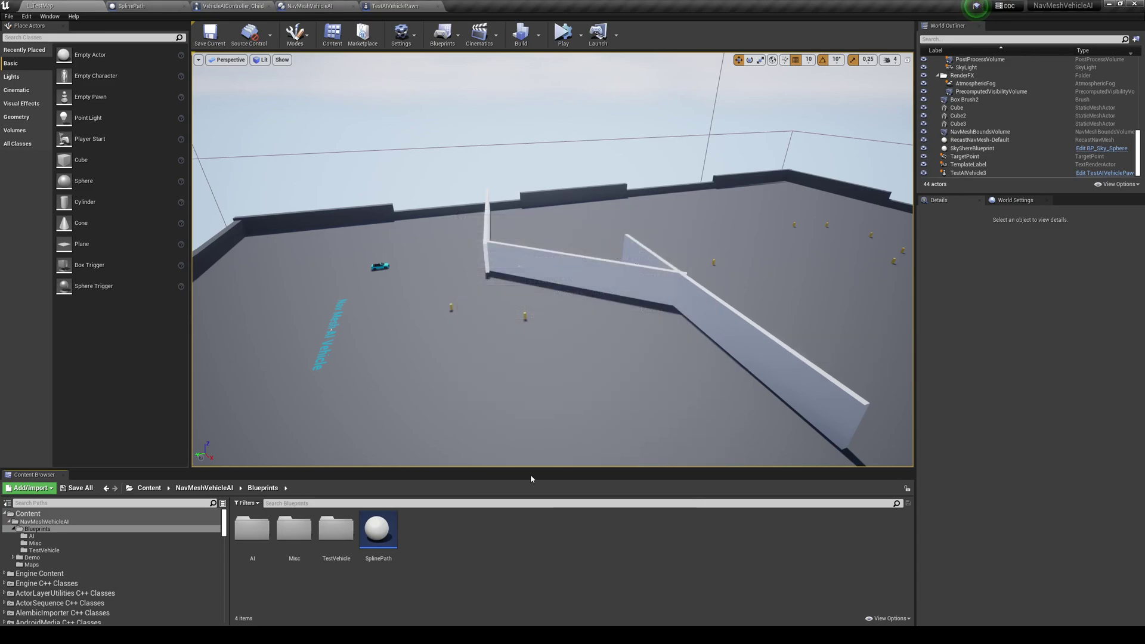
# Open the SplinePath blueprint and check the Add Component list for a Spline component
pyautogui.doubleClick(377, 529)
pyautogui.click(1127, 537)
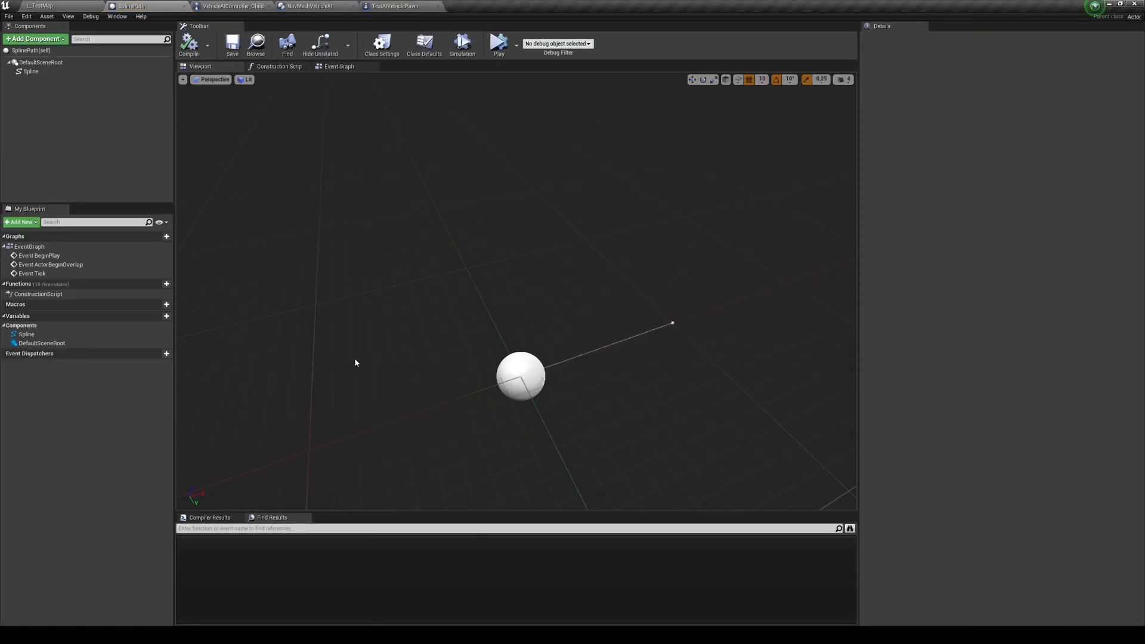
pyautogui.click(37, 39)
pyautogui.write('spli')
pyautogui.click(45, 41)
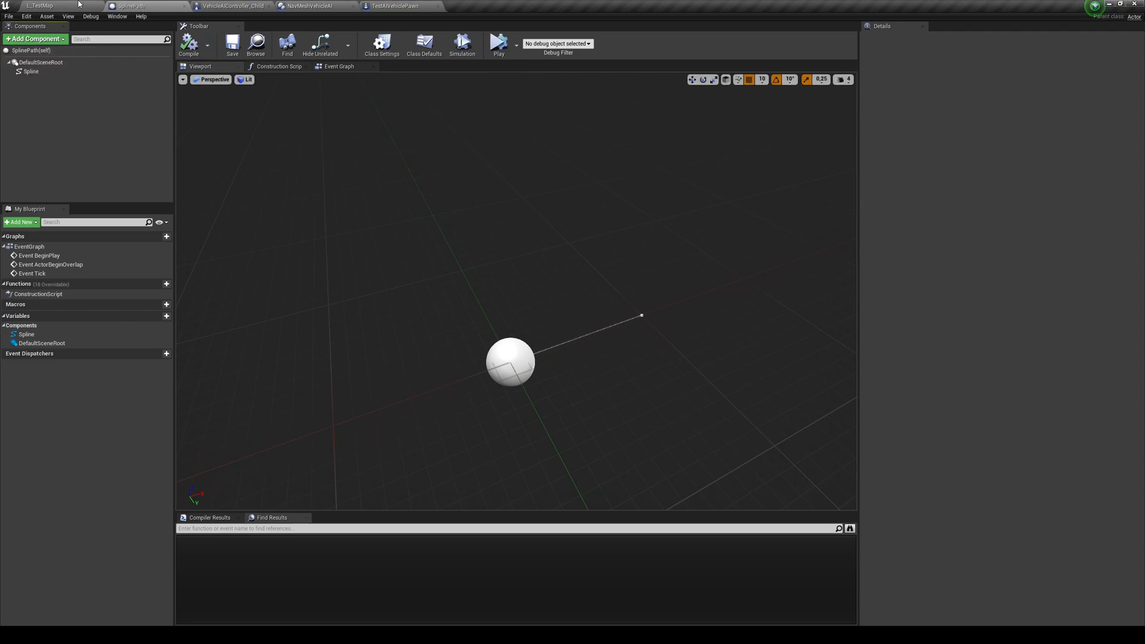
# Place a SplinePath actor into the arena level and select it
pyautogui.click(40, 6)
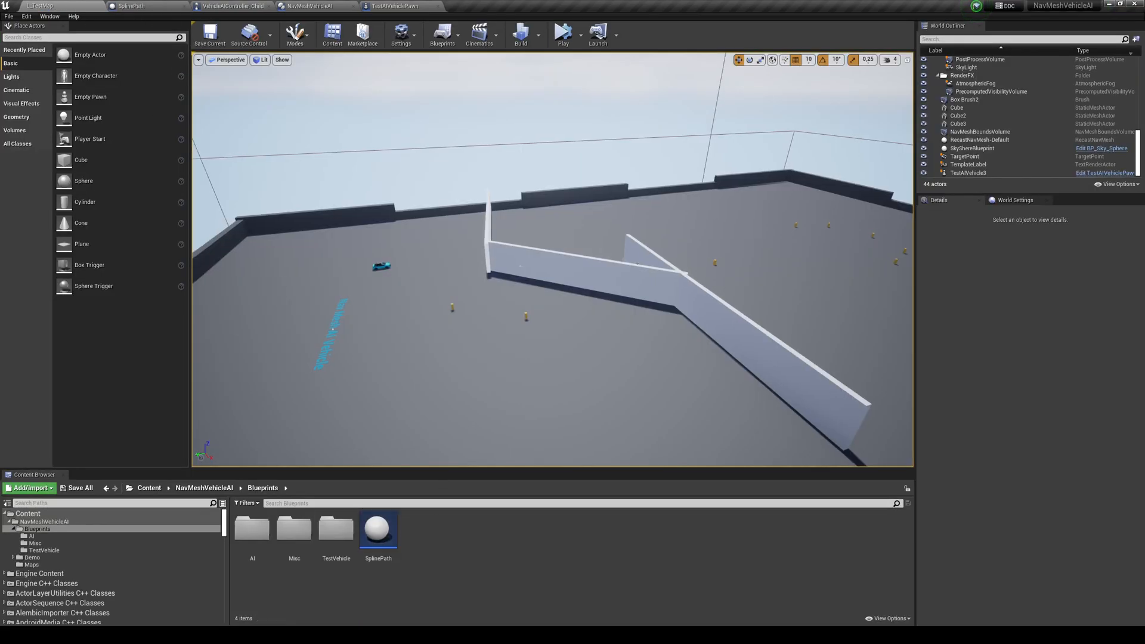
pyautogui.moveTo(378, 532); pyautogui.dragTo(545, 374)
pyautogui.click(532, 295)
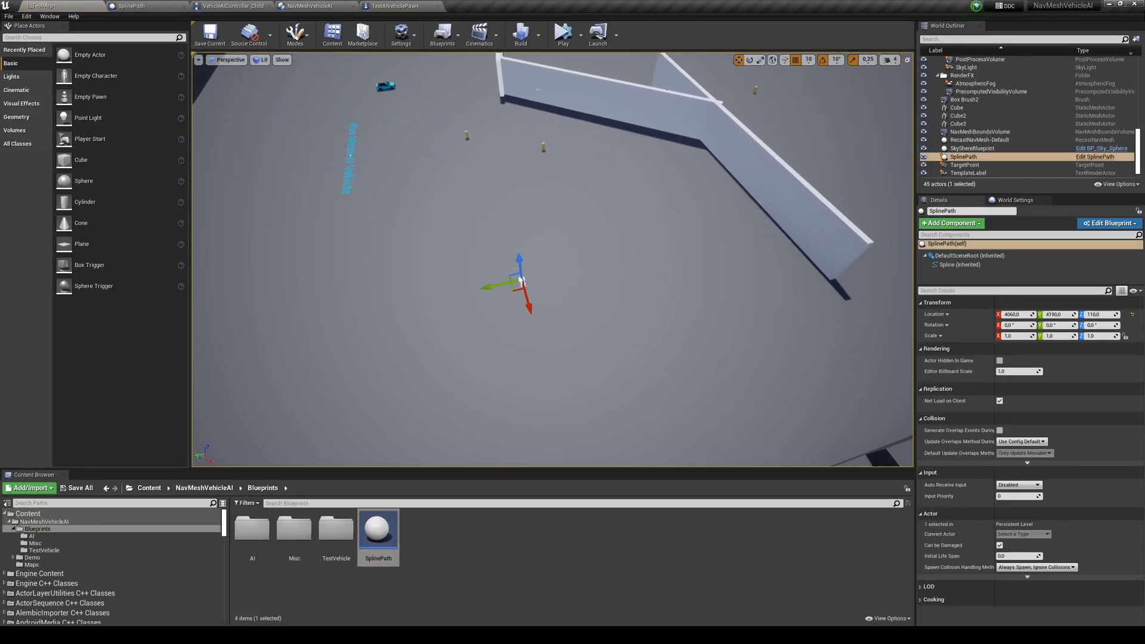
pyautogui.scroll(6, 531, 296)
pyautogui.scroll(3, 541, 286)
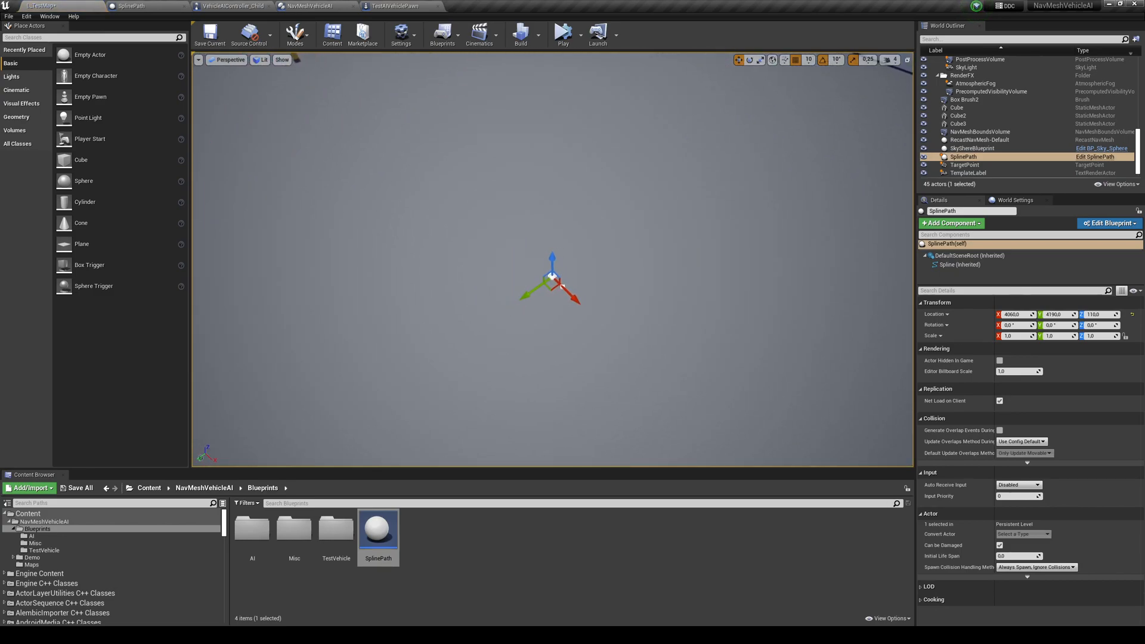
# Drag spline points outward to start shaping the path, undoing an accidental deselection
pyautogui.moveTo(552, 291); pyautogui.dragTo(555, 310)
pyautogui.moveTo(552, 295)
pyautogui.mouseDown(button='right')
pyautogui.moveTo(524, 370)
pyautogui.moveTo(347, 318)
pyautogui.mouseUp(button='right')
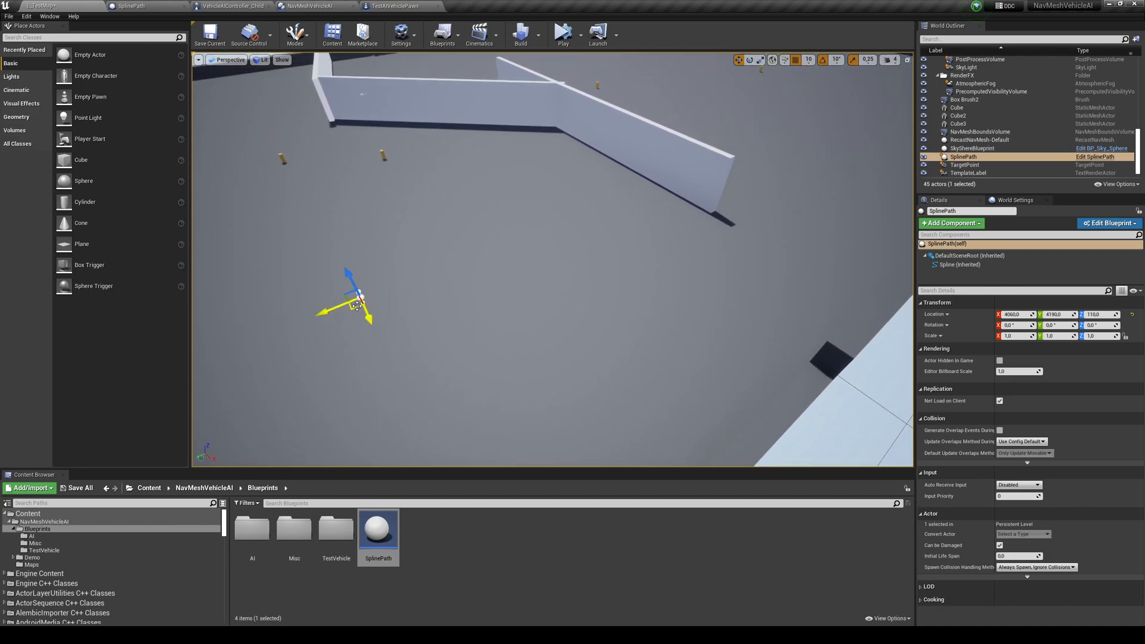
pyautogui.moveTo(356, 305); pyautogui.dragTo(609, 268)
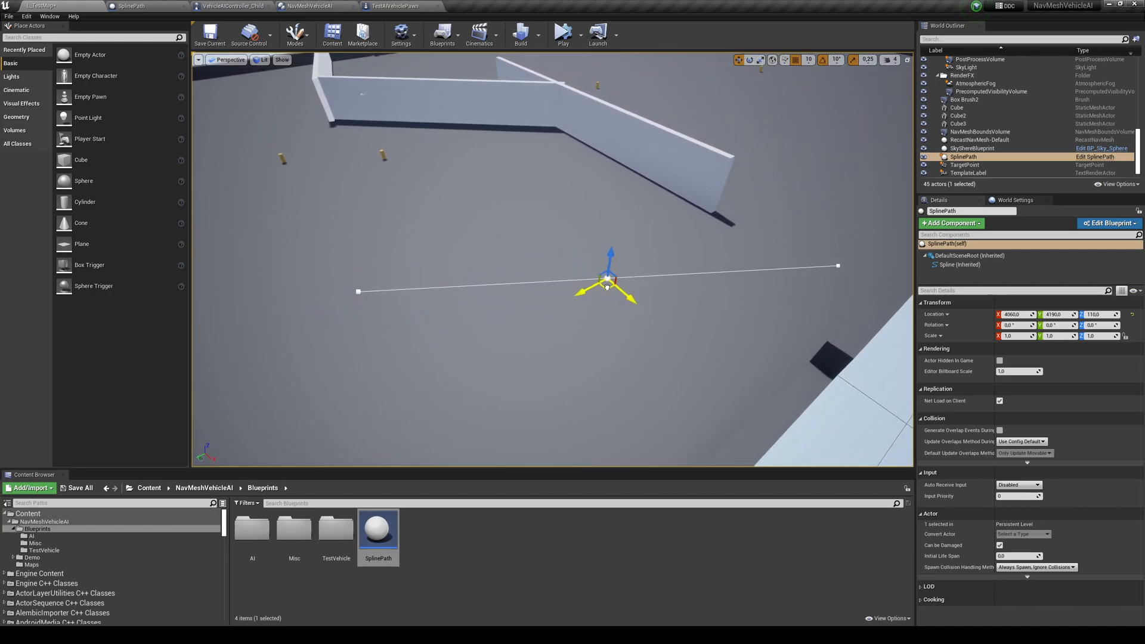
pyautogui.moveTo(609, 269); pyautogui.dragTo(421, 344, button='right')
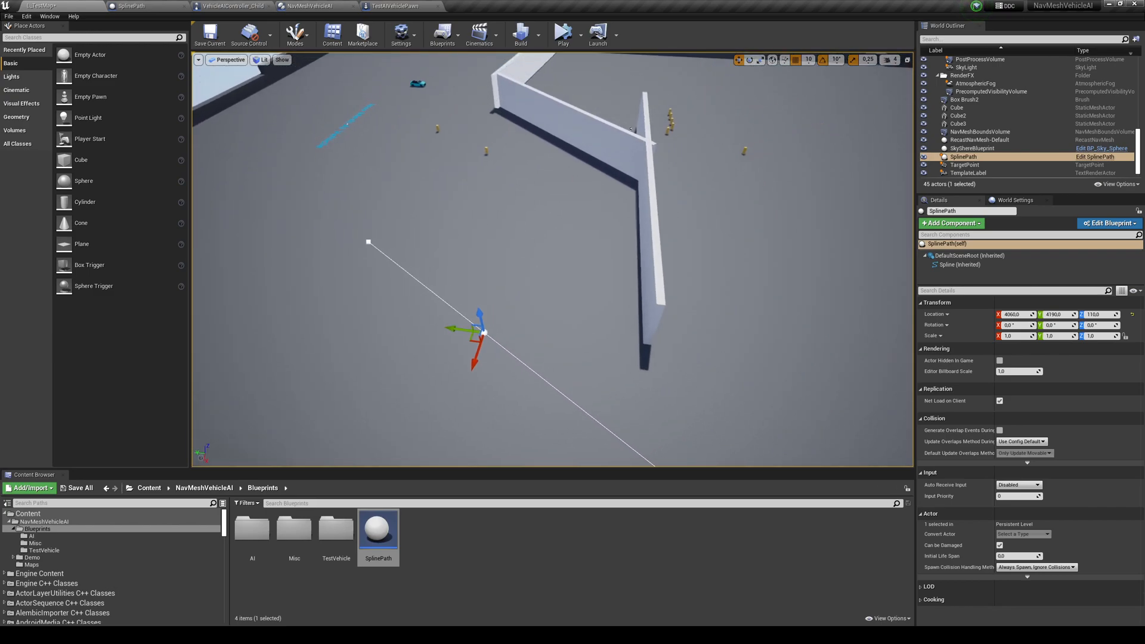
pyautogui.moveTo(420, 334); pyautogui.dragTo(609, 371)
pyautogui.moveTo(609, 393); pyautogui.dragTo(588, 374, button='right')
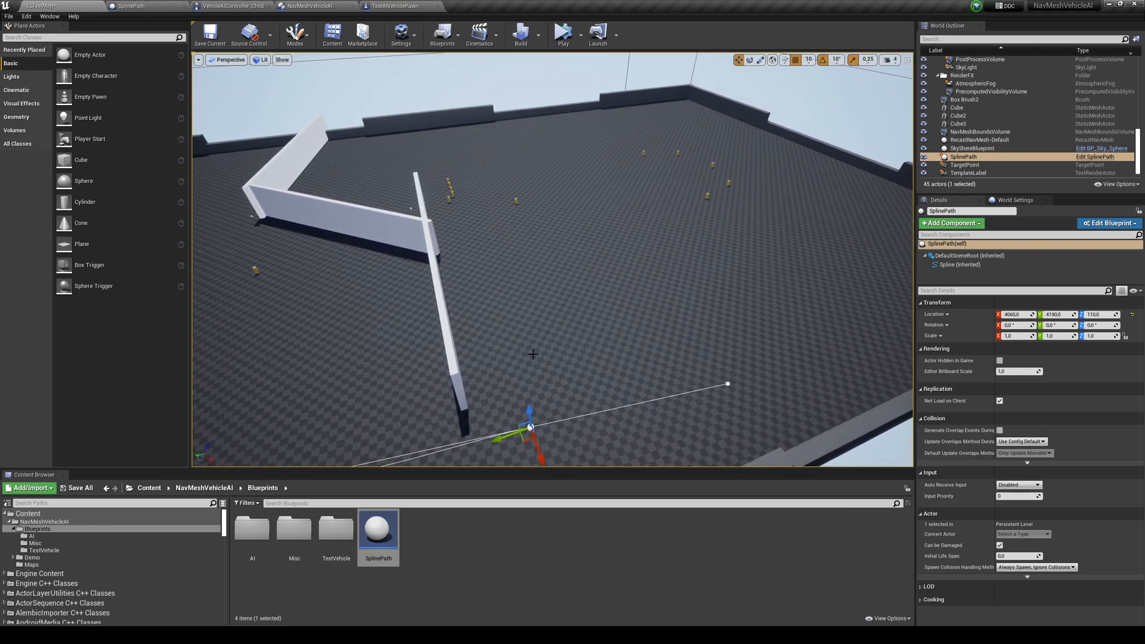
pyautogui.moveTo(584, 351); pyautogui.dragTo(587, 374, button='right')
pyautogui.hotkey('ctrl', 'z')
pyautogui.hotkey('ctrl', 'z')
pyautogui.scroll(3, 586, 375)
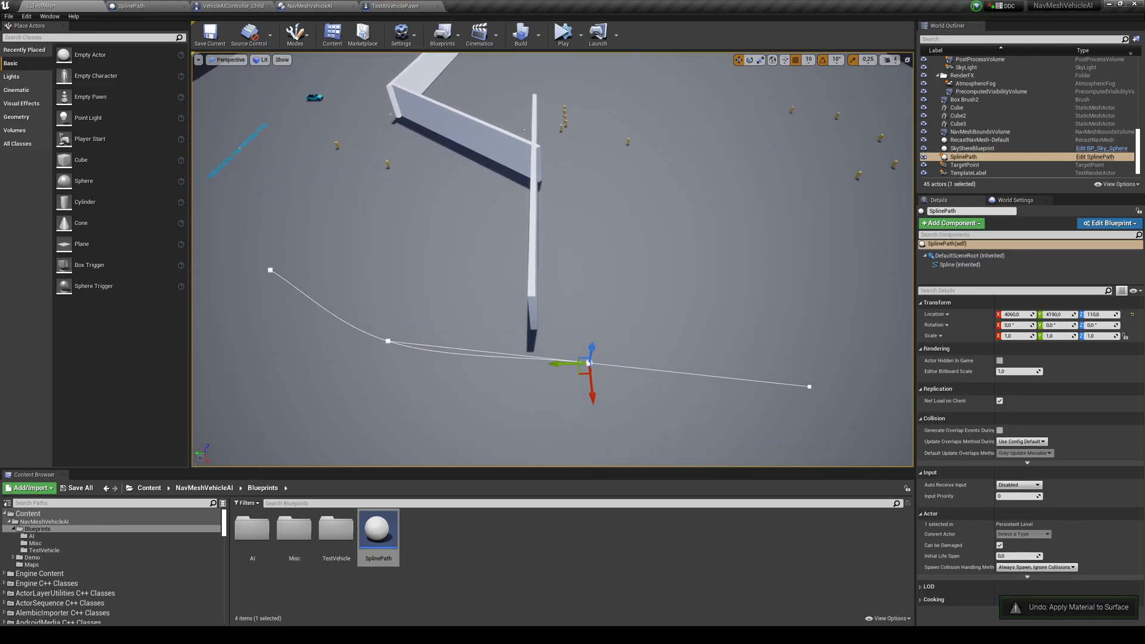
pyautogui.scroll(2, 587, 375)
# Bend and reposition further spline points so the path curves around the walls, then deselect
pyautogui.moveTo(594, 369); pyautogui.dragTo(555, 340, button='right')
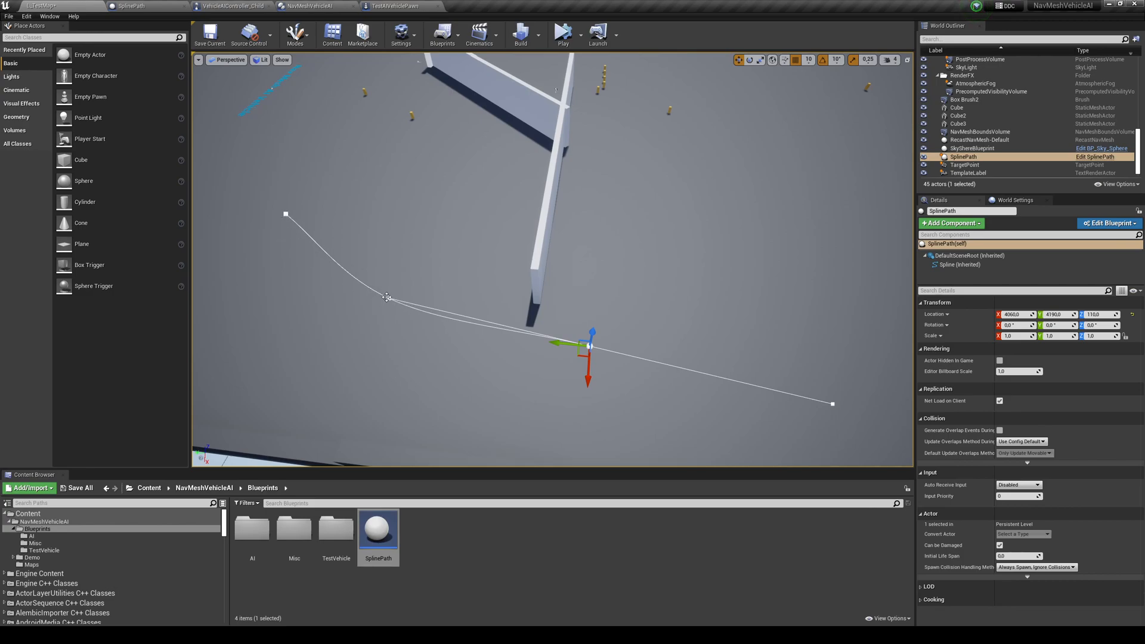
pyautogui.moveTo(598, 357)
pyautogui.mouseDown(button='right')
pyautogui.moveTo(439, 227)
pyautogui.moveTo(394, 270)
pyautogui.mouseUp(button='right')
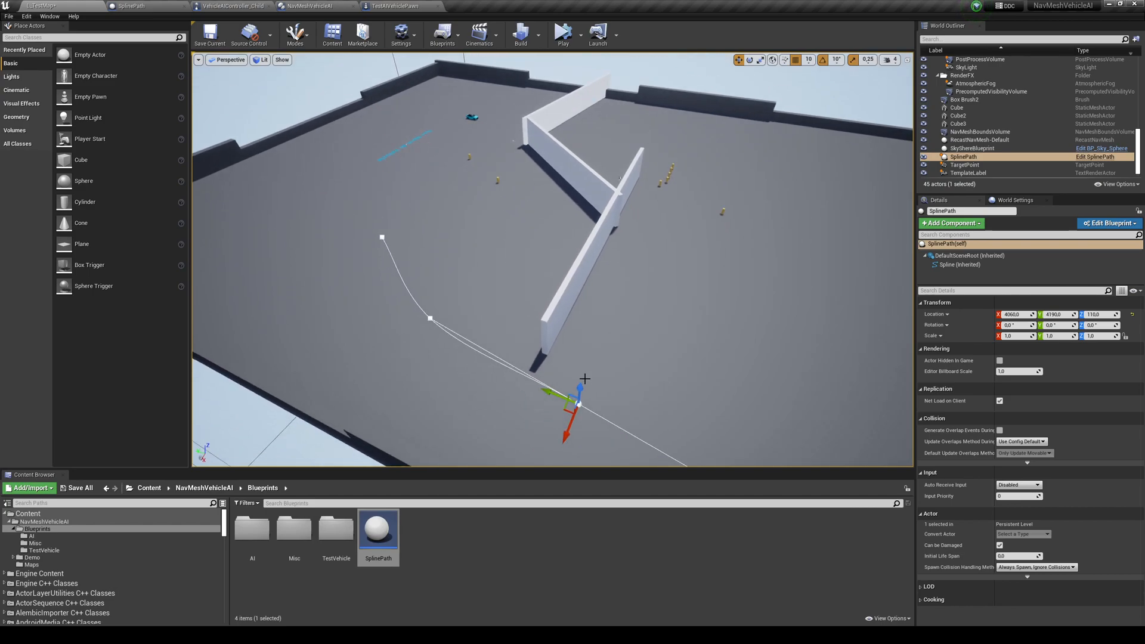
pyautogui.moveTo(584, 378); pyautogui.dragTo(545, 384, button='right')
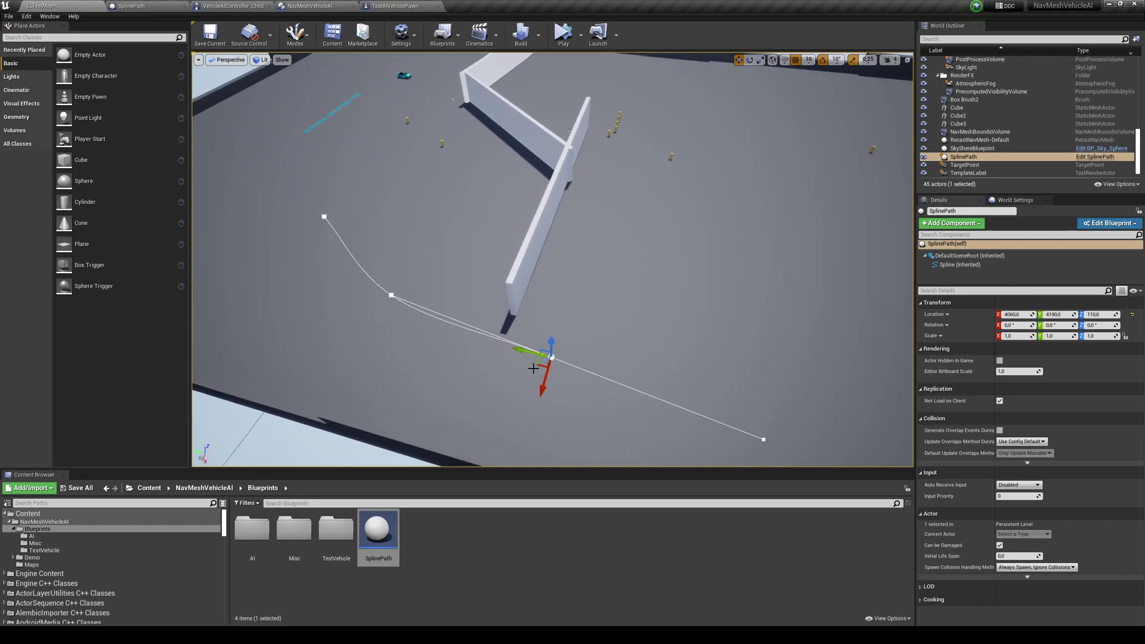
pyautogui.moveTo(537, 362); pyautogui.dragTo(604, 334)
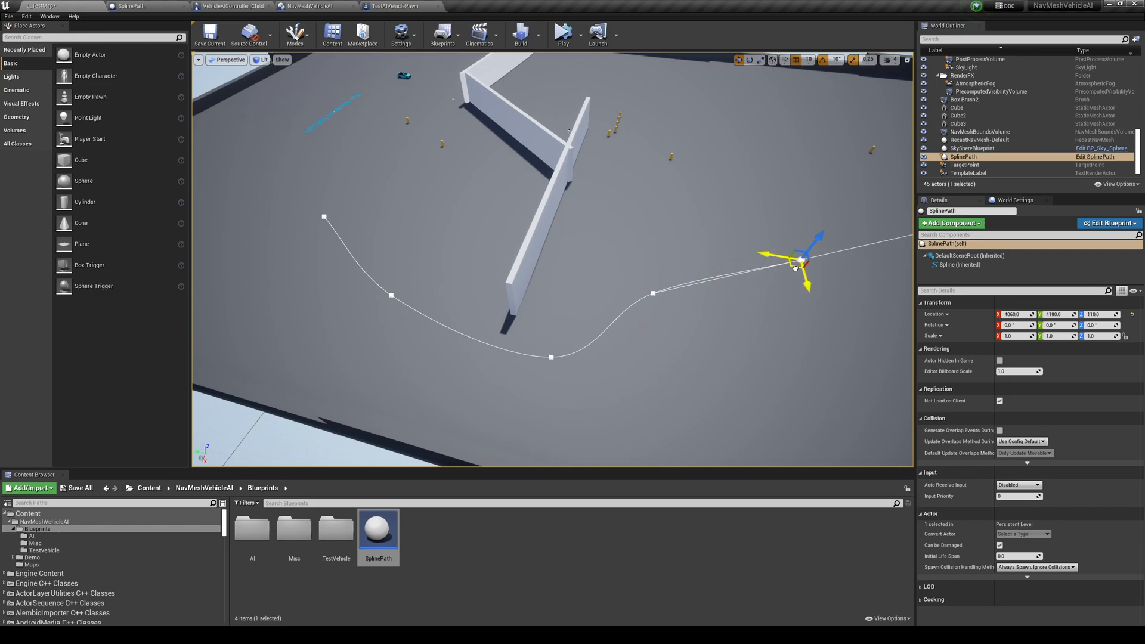
pyautogui.moveTo(643, 303); pyautogui.dragTo(705, 329, button='right')
pyautogui.moveTo(704, 324)
pyautogui.mouseDown()
pyautogui.moveTo(811, 262)
pyautogui.moveTo(546, 215)
pyautogui.mouseUp()
pyautogui.moveTo(547, 219)
pyautogui.mouseDown(button='right')
pyautogui.moveTo(617, 296)
pyautogui.moveTo(586, 247)
pyautogui.mouseUp(button='right')
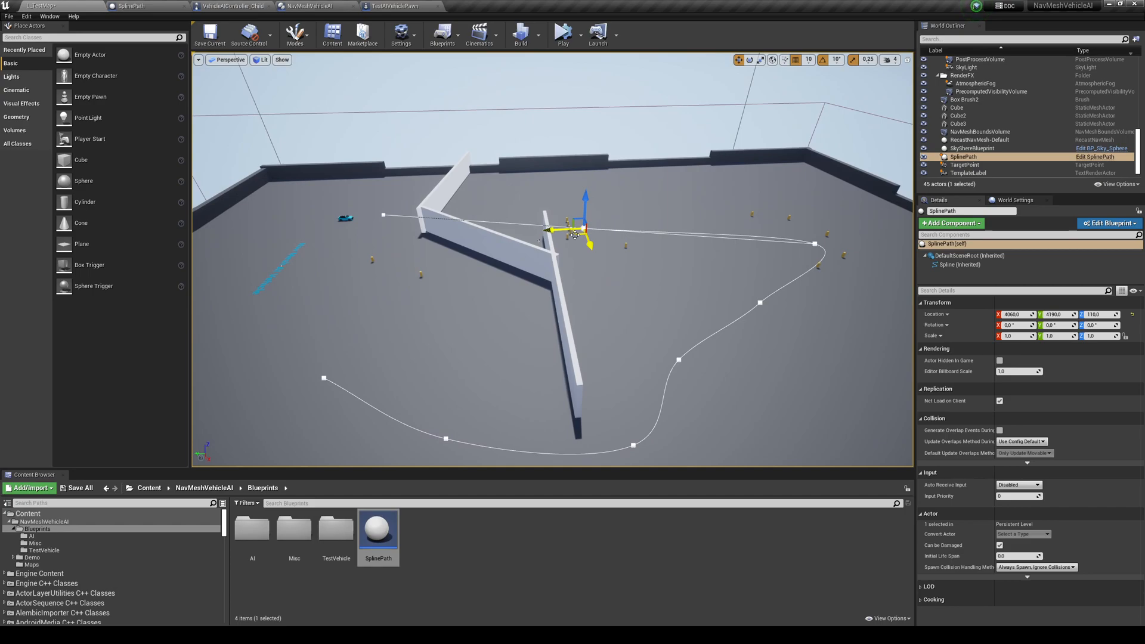
pyautogui.moveTo(570, 235); pyautogui.dragTo(322, 246)
pyautogui.press('Escape')
pyautogui.moveTo(444, 293)
pyautogui.mouseDown(button='right')
pyautogui.moveTo(588, 383)
pyautogui.moveTo(664, 334)
pyautogui.mouseUp(button='right')
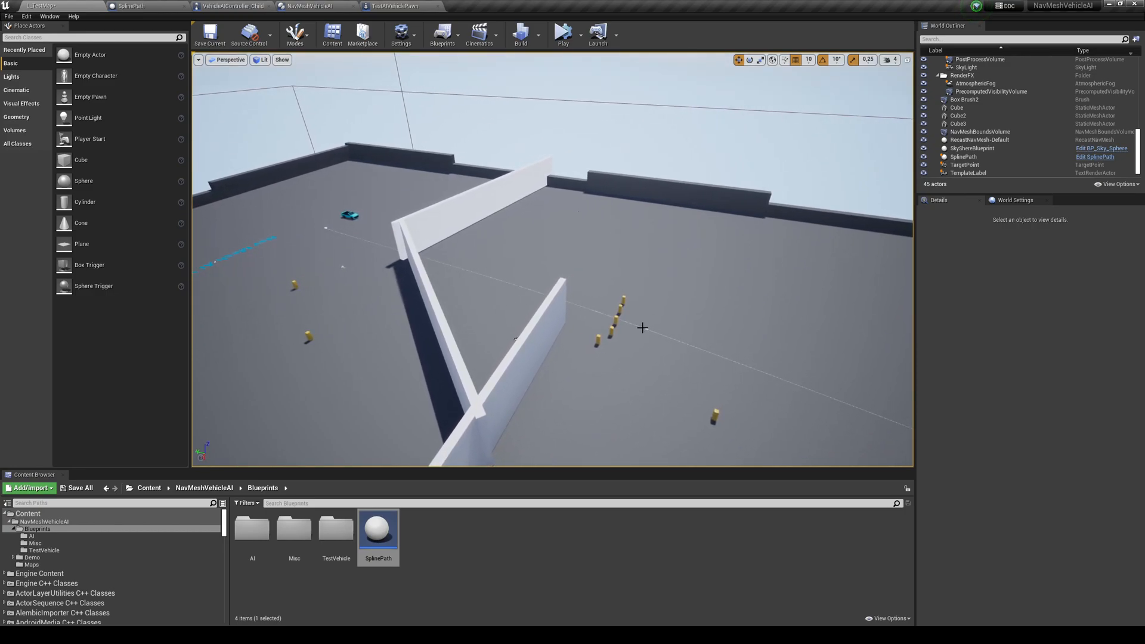
pyautogui.moveTo(481, 266); pyautogui.dragTo(572, 359, button='right')
pyautogui.moveTo(538, 268)
pyautogui.mouseDown(button='right')
pyautogui.moveTo(609, 340)
pyautogui.moveTo(555, 278)
pyautogui.moveTo(581, 249)
pyautogui.moveTo(410, 251)
pyautogui.mouseUp(button='right')
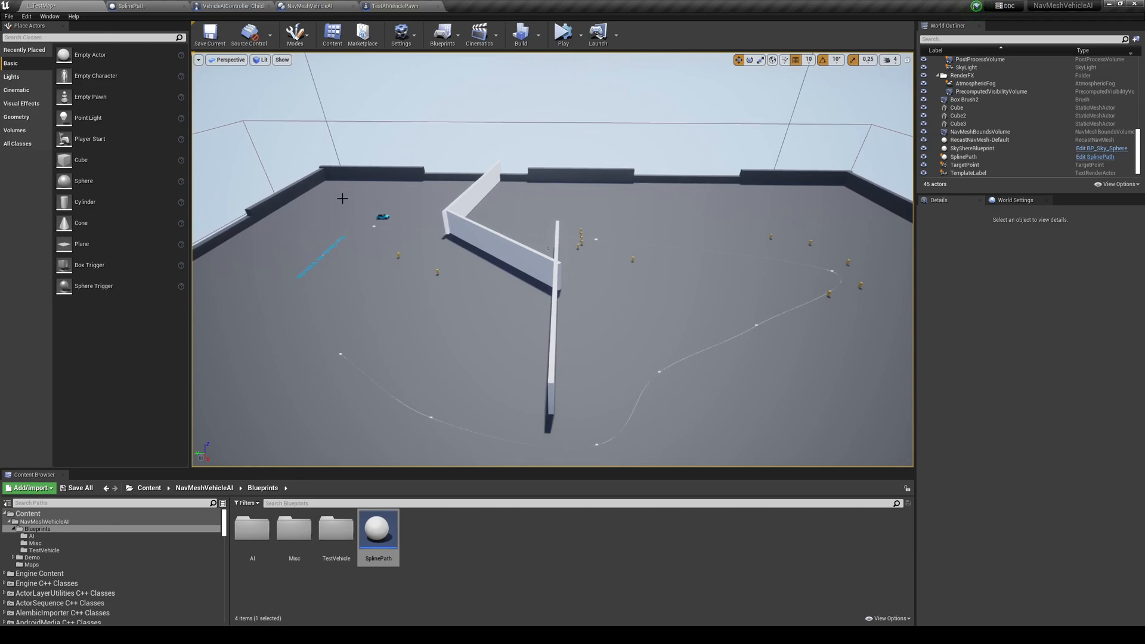
pyautogui.press('p')
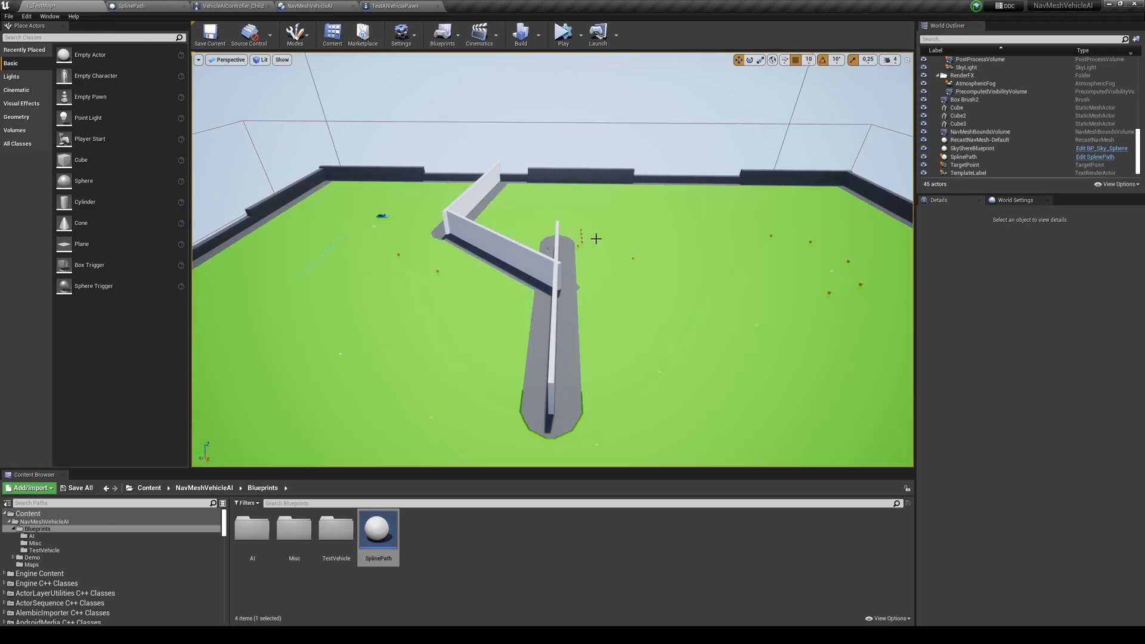
pyautogui.press('p')
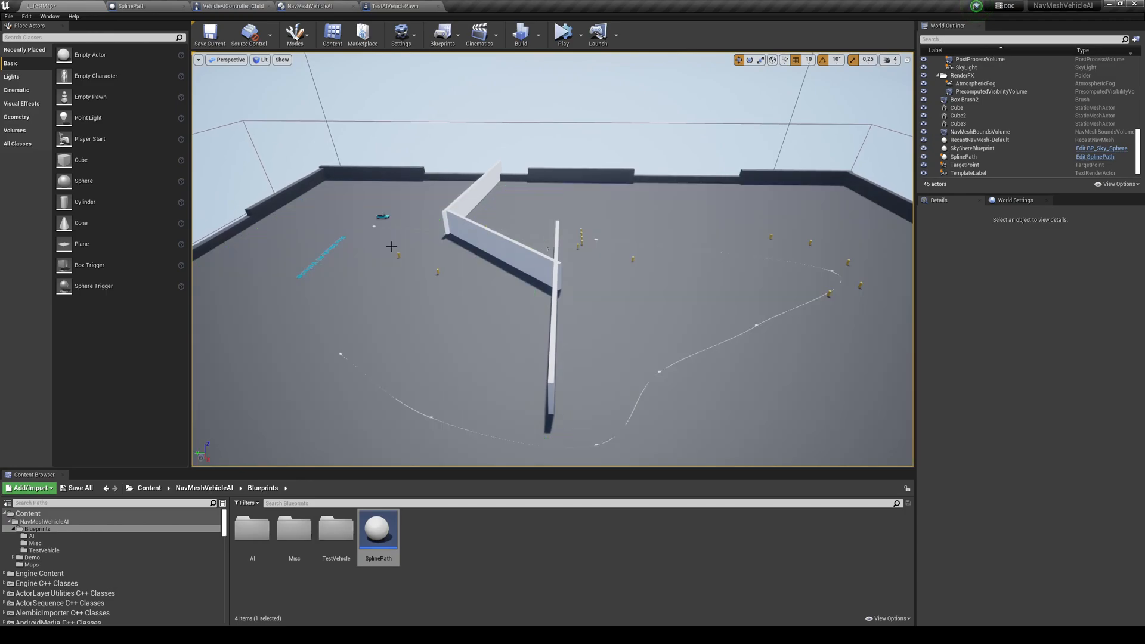
pyautogui.moveTo(393, 248); pyautogui.dragTo(501, 278, button='right')
pyautogui.moveTo(527, 211); pyautogui.dragTo(388, 291, button='right')
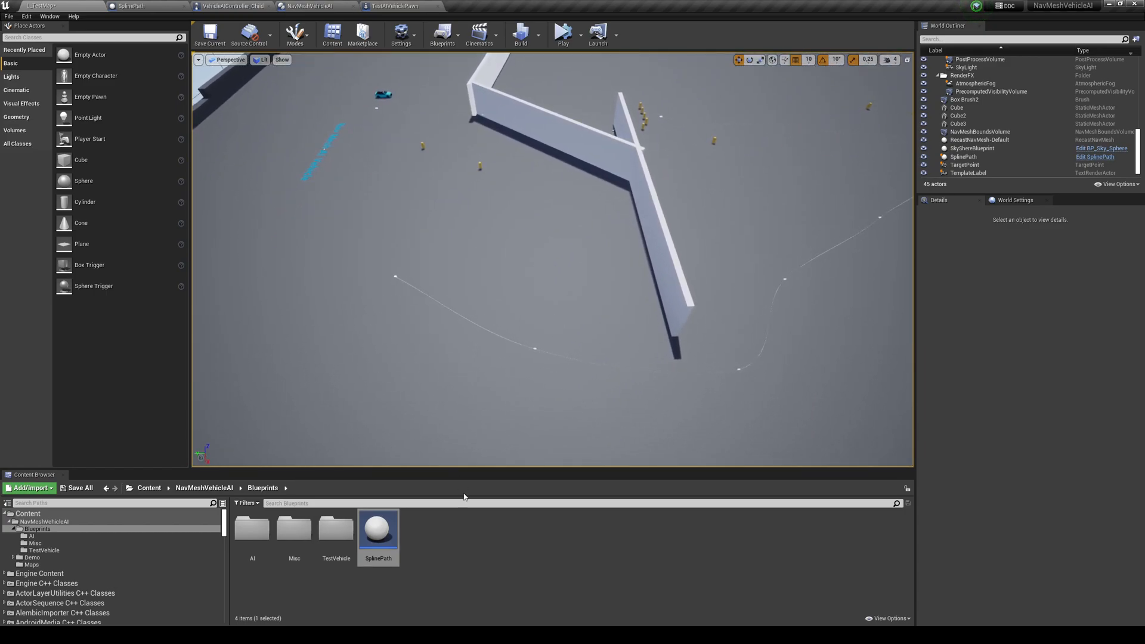
# Open the VehicleAIController_Child blueprint from the Blueprints/AI folder
pyautogui.click(461, 399)
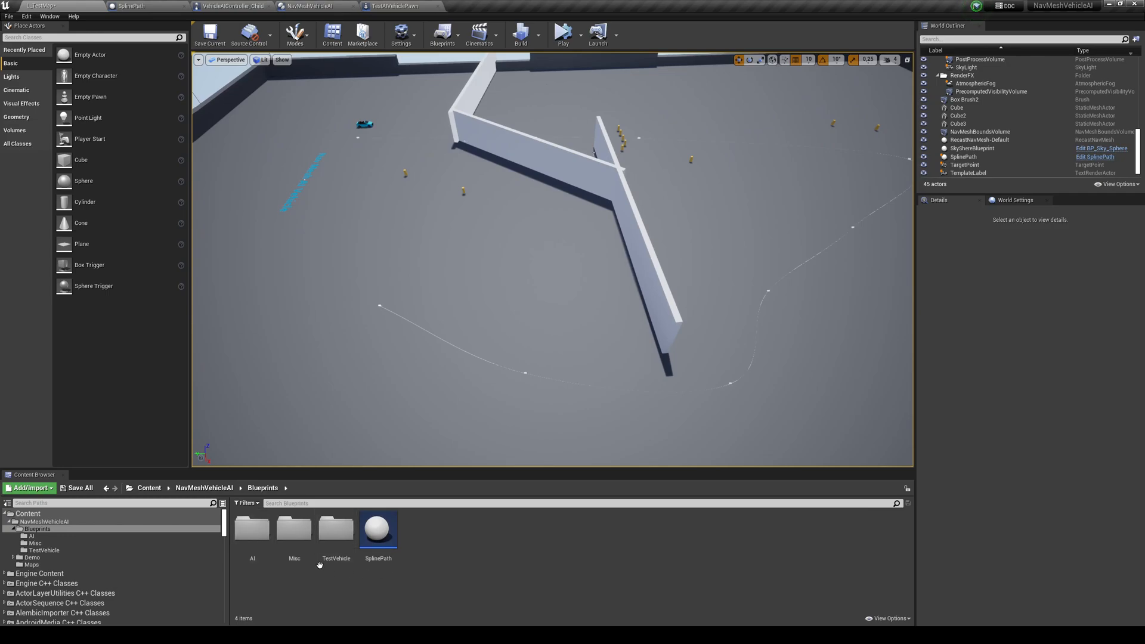
pyautogui.doubleClick(261, 565)
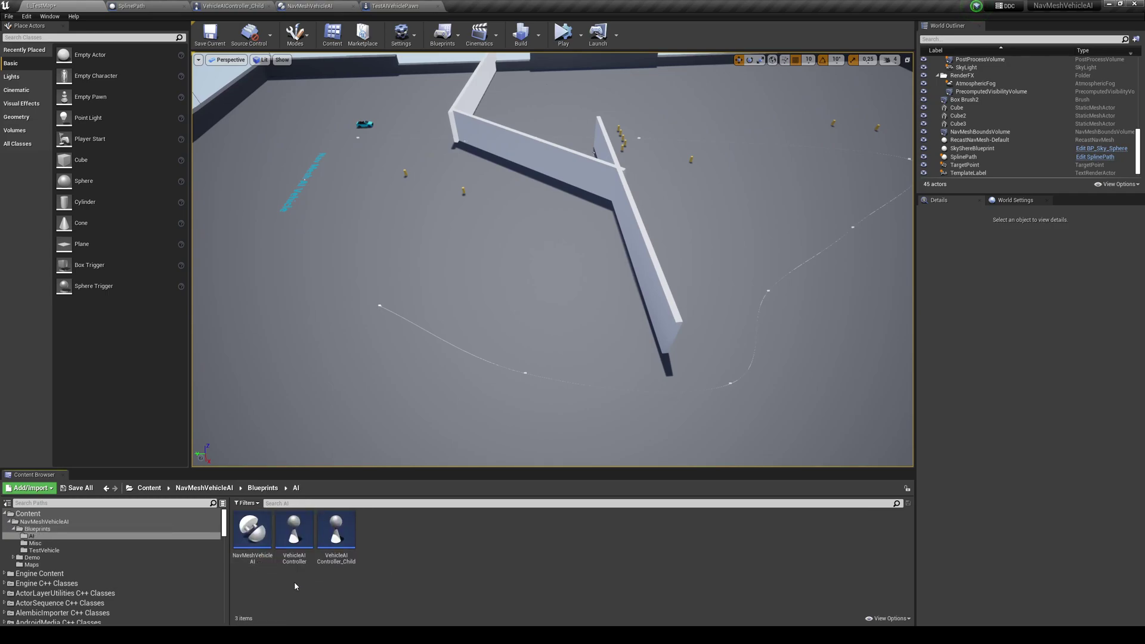
pyautogui.rightClick(294, 535)
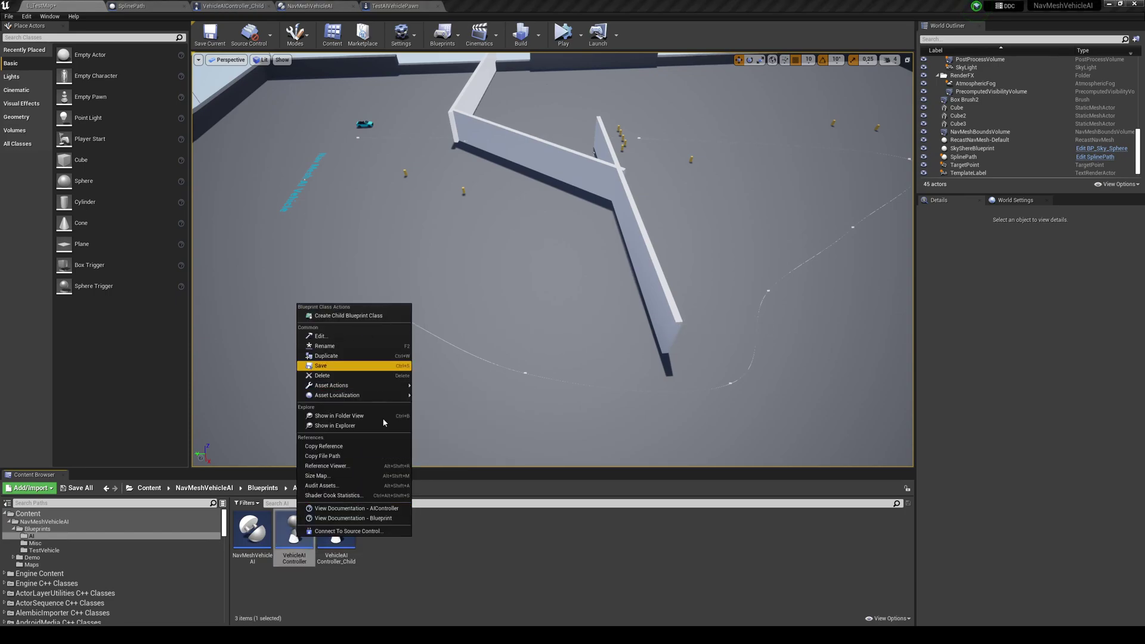
pyautogui.click(431, 592)
pyautogui.click(335, 538)
pyautogui.doubleClick(335, 537)
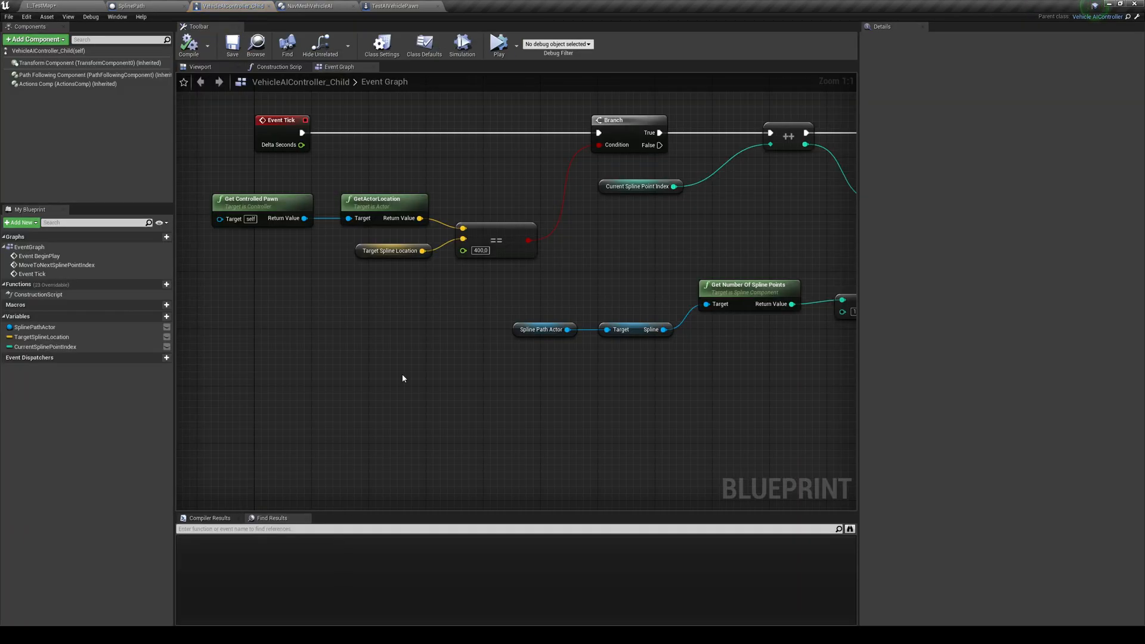
pyautogui.scroll(-3, 410, 363)
pyautogui.scroll(2, 410, 363)
# Review the controller's spline-following event graph and return to the level
pyautogui.moveTo(713, 213); pyautogui.dragTo(268, 353)
pyautogui.moveTo(415, 207); pyautogui.dragTo(414, 333, button='right')
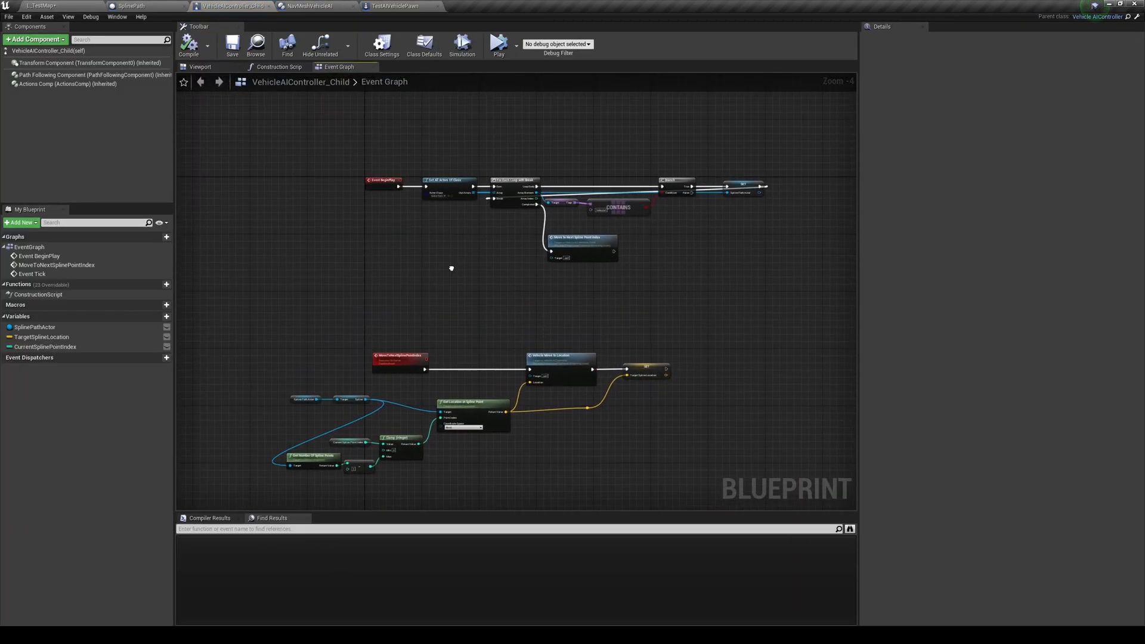
pyautogui.scroll(3, 415, 332)
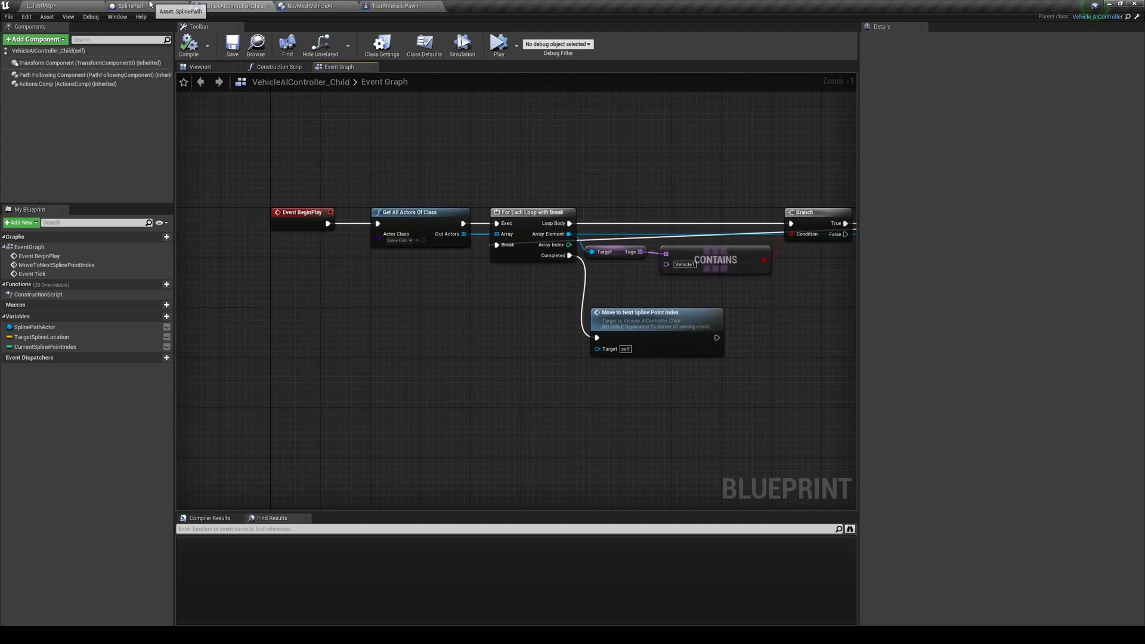
pyautogui.click(40, 6)
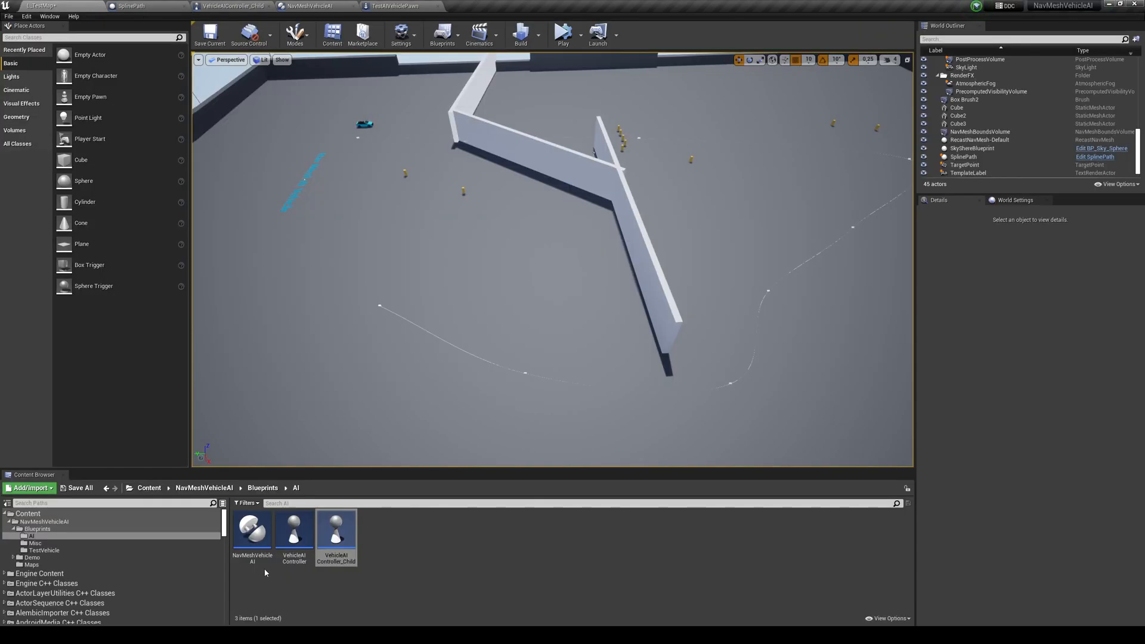
# Open NavMeshVehicleAI's ActivateAI function and inspect the spawned VehicleAIController_Child class choice
pyautogui.doubleClick(253, 538)
pyautogui.moveTo(501, 358)
pyautogui.mouseDown(button='right')
pyautogui.moveTo(582, 241)
pyautogui.moveTo(340, 183)
pyautogui.mouseUp(button='right')
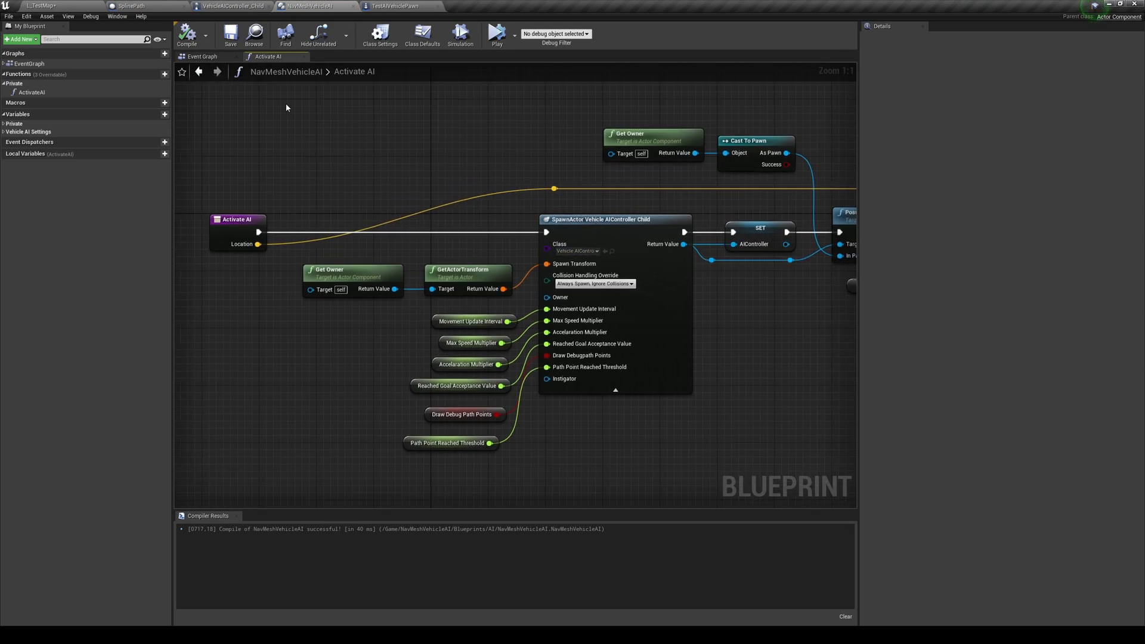
pyautogui.click(203, 56)
pyautogui.moveTo(511, 275); pyautogui.dragTo(576, 254, button='right')
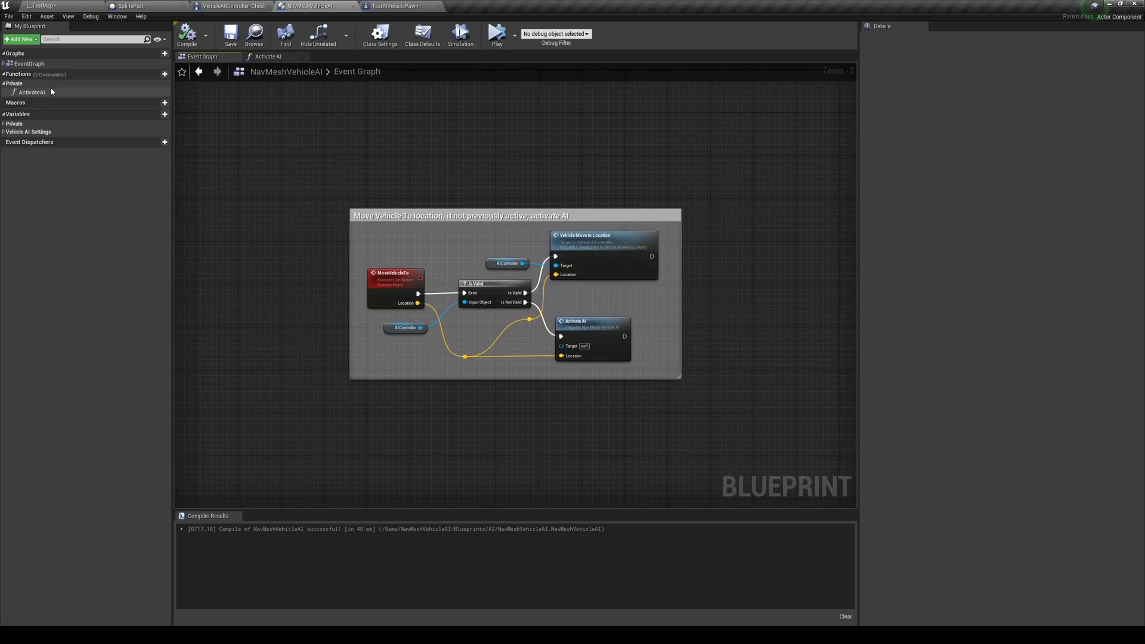
pyautogui.click(15, 84)
pyautogui.doubleClick(32, 93)
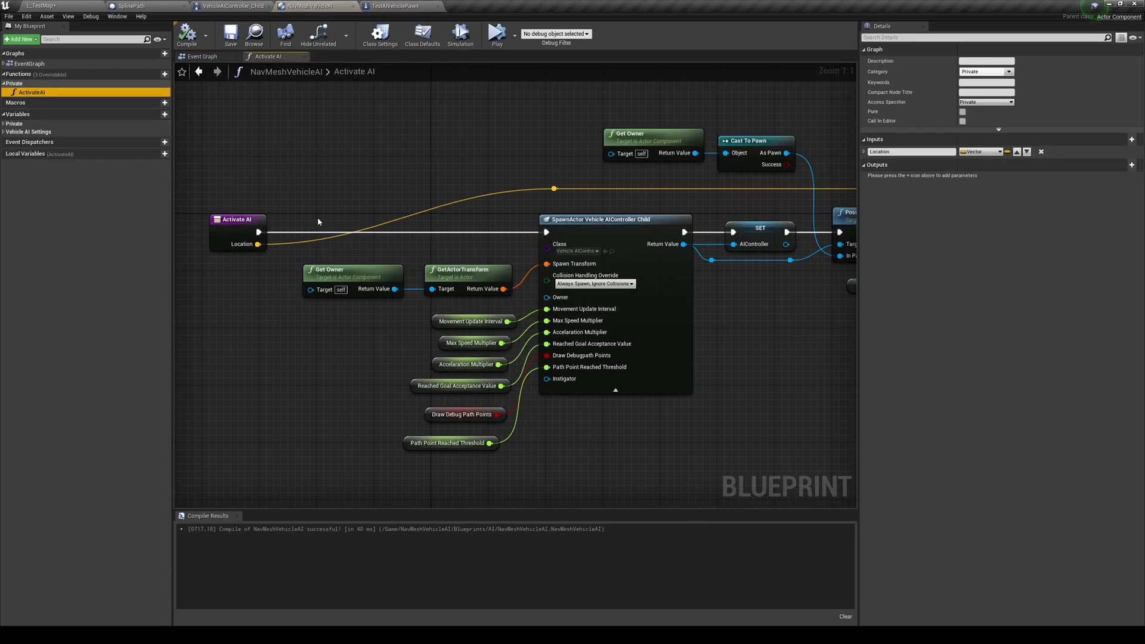
pyautogui.moveTo(515, 260); pyautogui.dragTo(504, 261, button='right')
pyautogui.click(500, 254)
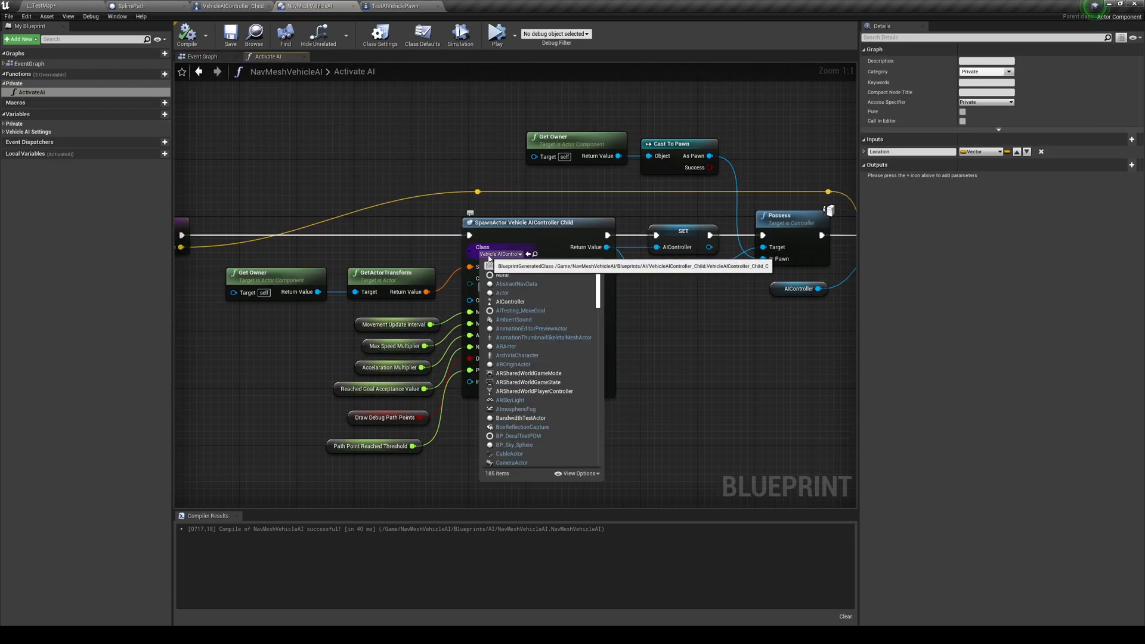
pyautogui.write('vehicle')
pyautogui.click(536, 311)
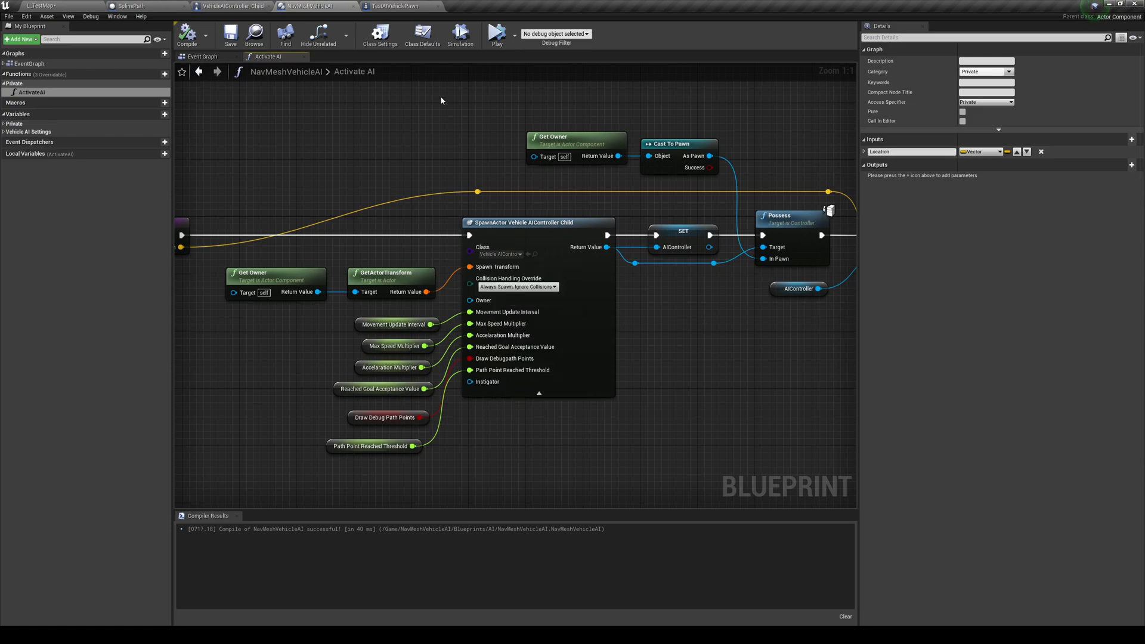
# Check TestAIVehiclePawn's class defaults for its AI controller, then return to the controller's event graph
pyautogui.click(394, 6)
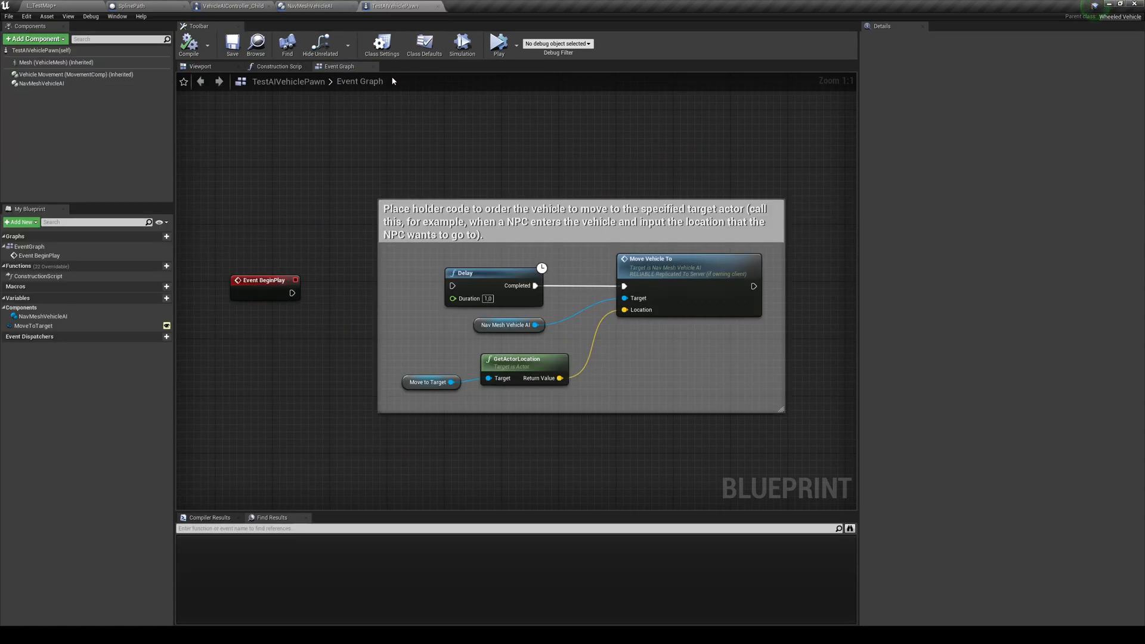
pyautogui.click(424, 44)
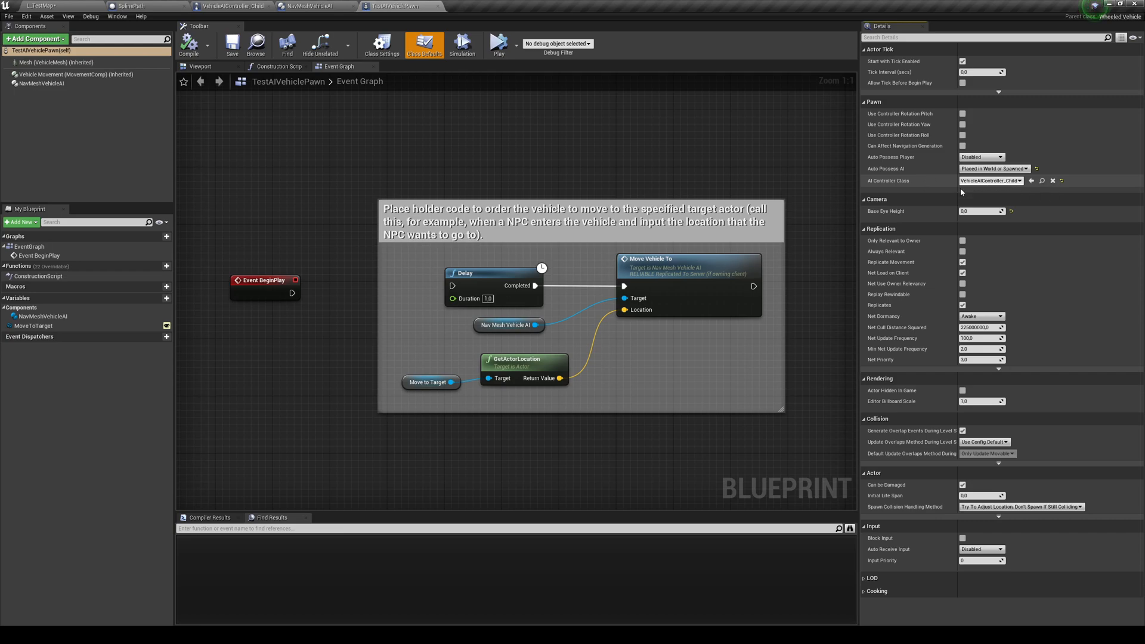
pyautogui.moveTo(537, 161); pyautogui.dragTo(561, 171, button='right')
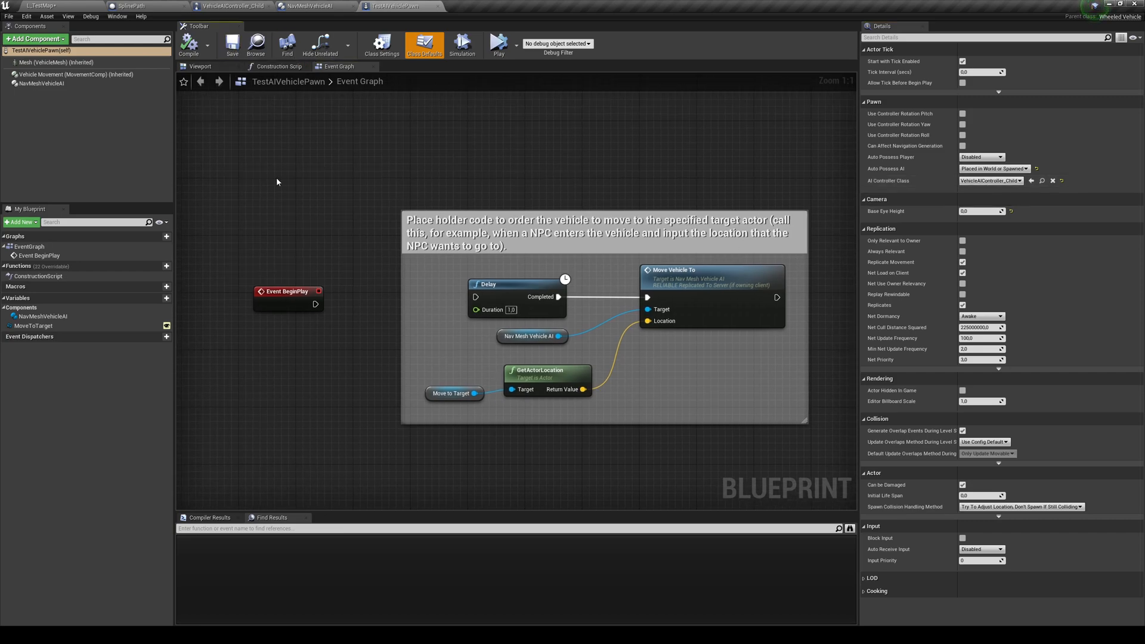
pyautogui.click(310, 5)
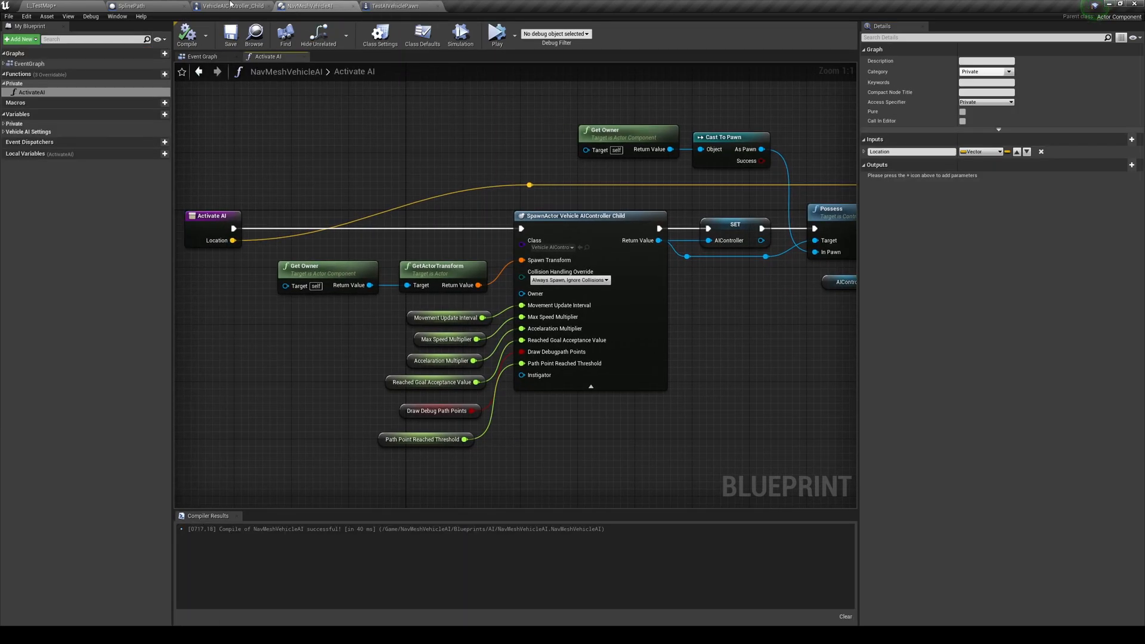
pyautogui.click(231, 6)
# Review the BeginPlay chain around Get All Actors Of Class and return to the level
pyautogui.moveTo(551, 288); pyautogui.dragTo(490, 348, button='right')
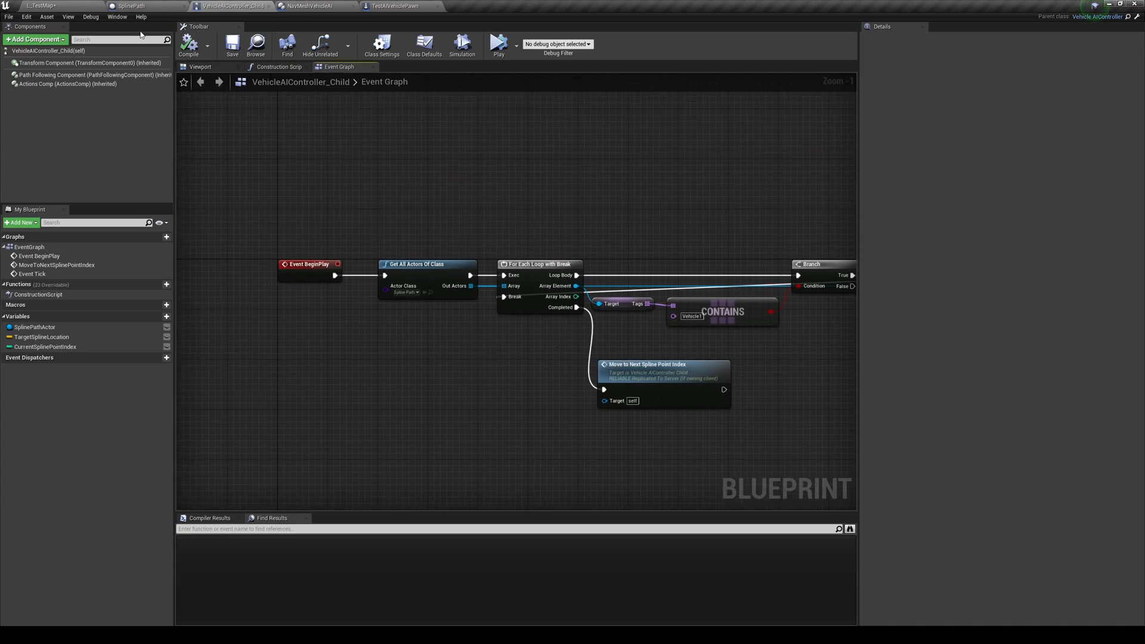
pyautogui.scroll(-3, 347, 243)
pyautogui.scroll(5, 331, 249)
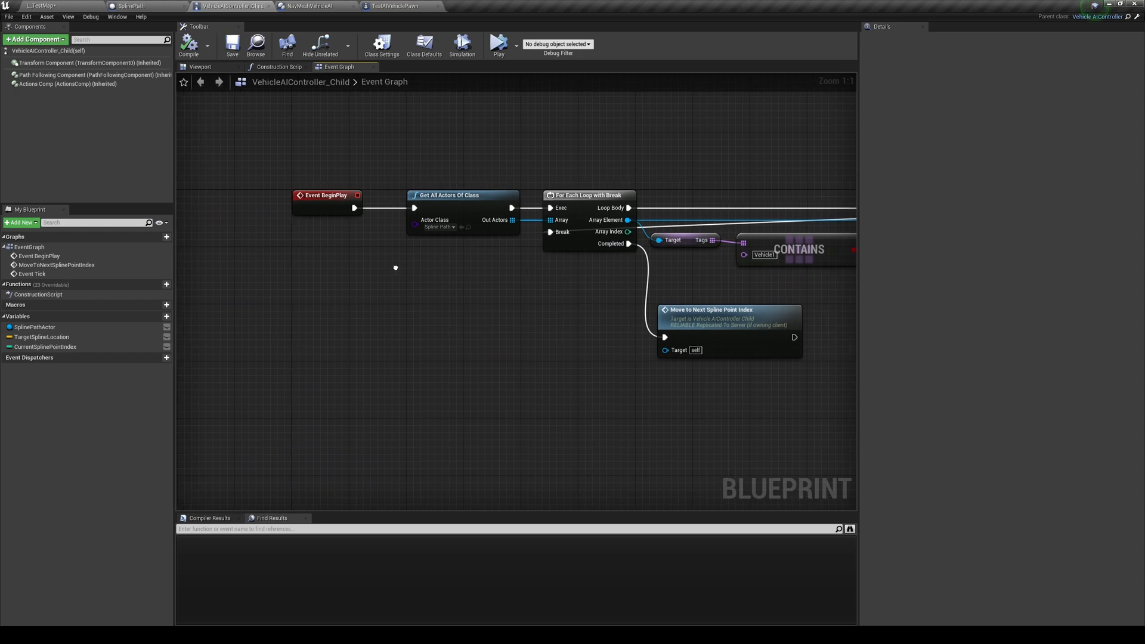
pyautogui.moveTo(394, 269)
pyautogui.mouseDown(button='right')
pyautogui.moveTo(309, 262)
pyautogui.moveTo(376, 271)
pyautogui.mouseUp(button='right')
pyautogui.moveTo(442, 145); pyautogui.dragTo(358, 282)
pyautogui.click(54, 6)
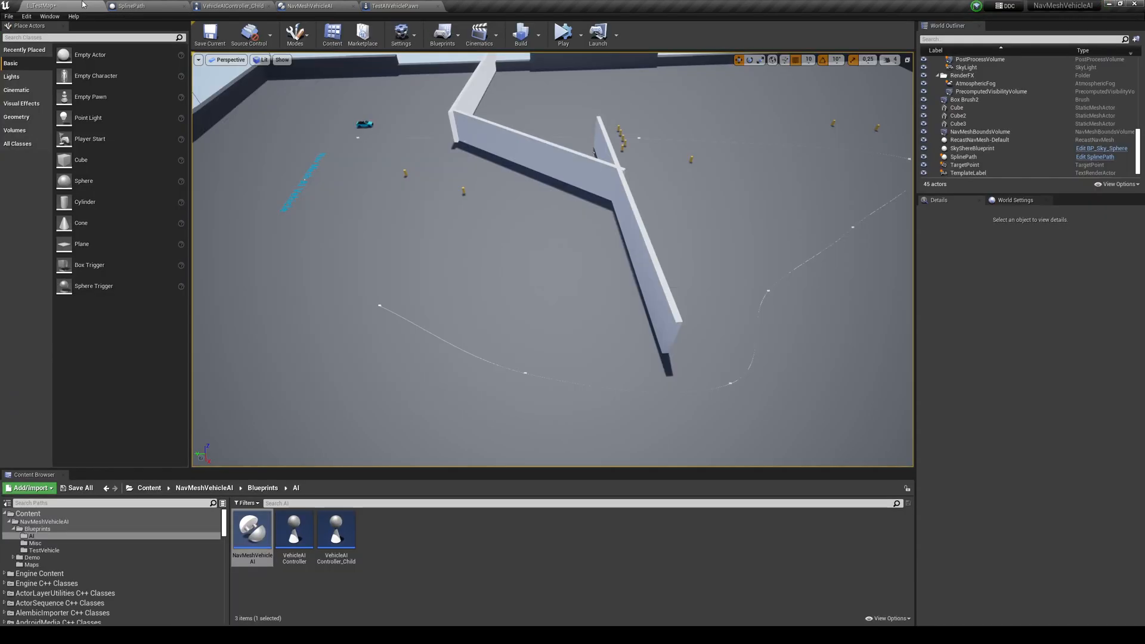
# Select the SplinePath asset and cycle through the open blueprints back to VehicleAIController_Child
pyautogui.click(262, 487)
pyautogui.click(378, 530)
pyautogui.click(377, 533)
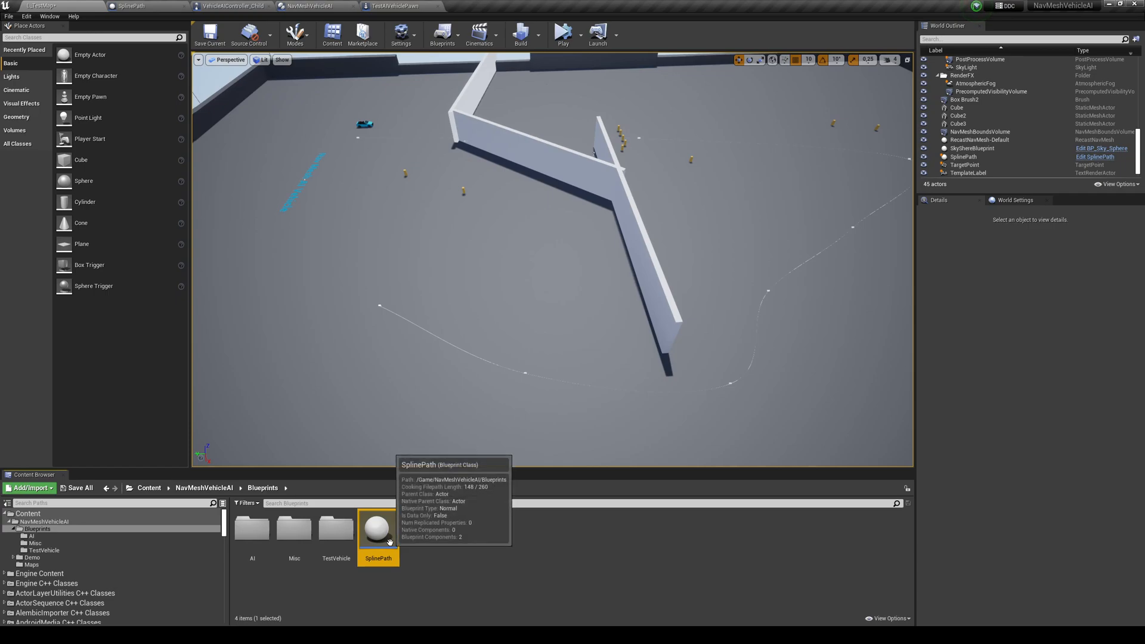
pyautogui.click(133, 6)
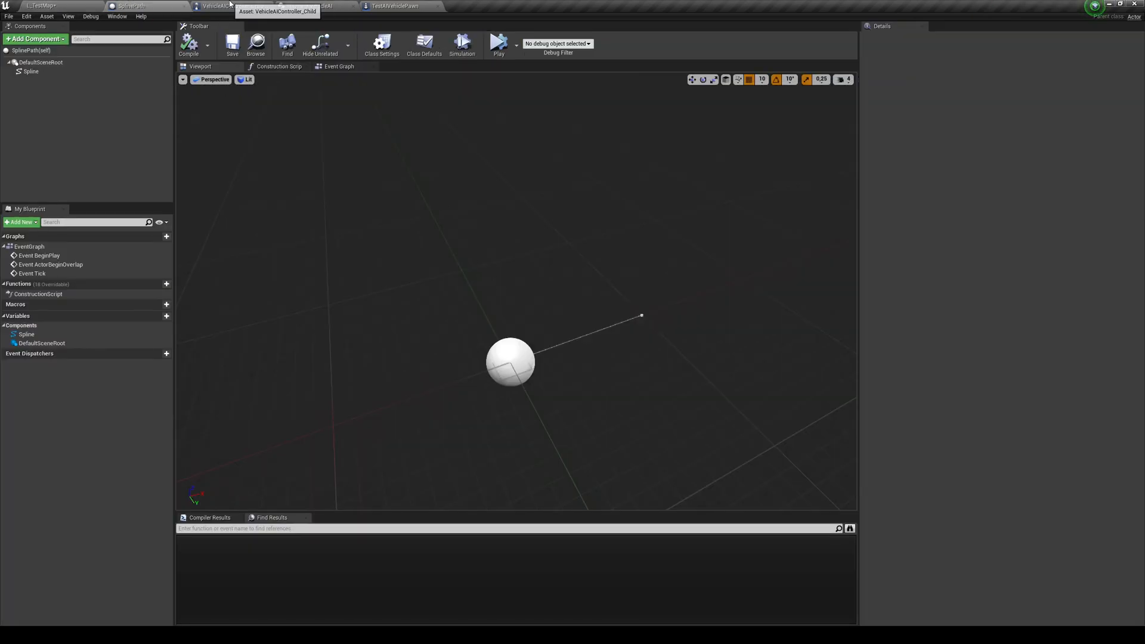
pyautogui.click(232, 6)
pyautogui.click(308, 6)
pyautogui.click(394, 5)
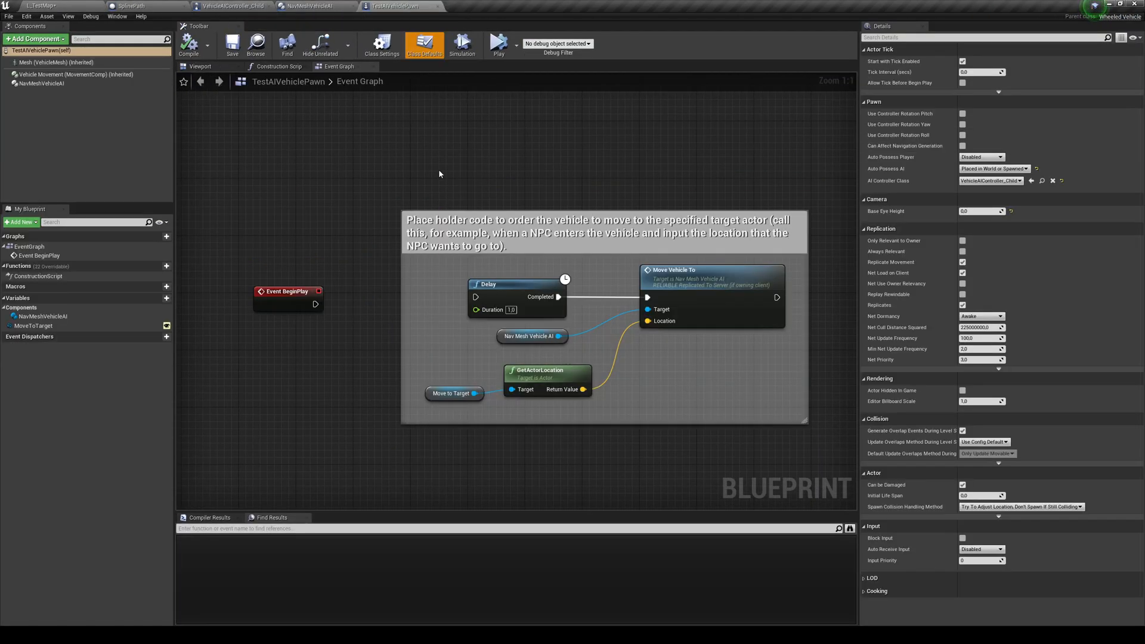
pyautogui.click(309, 6)
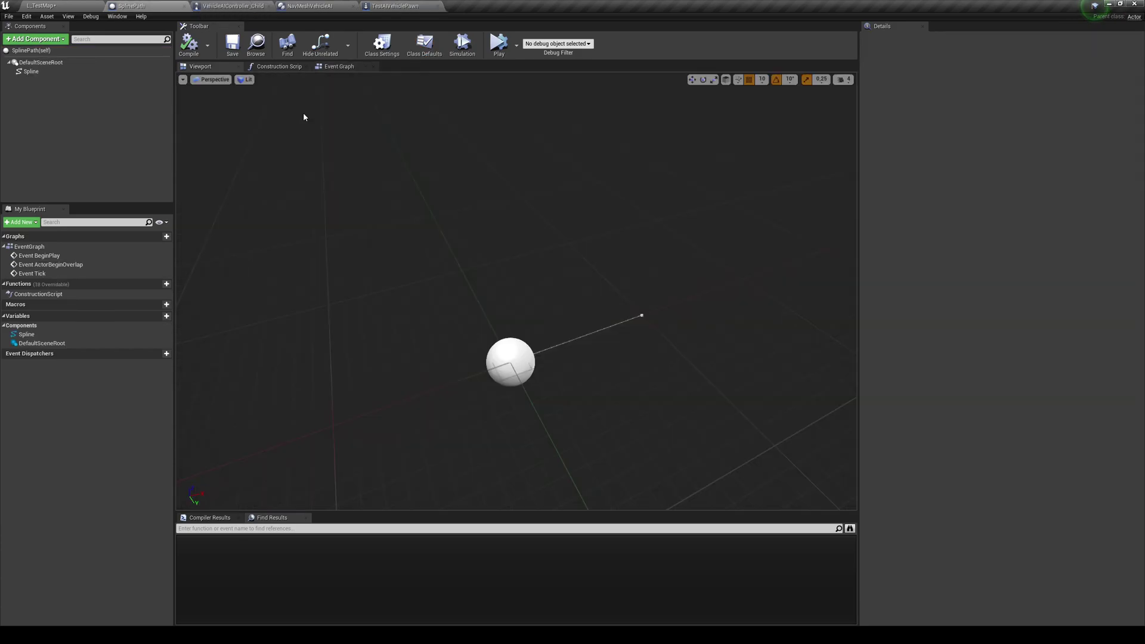
pyautogui.click(232, 5)
# Add Get Tags from the loop's Array Element and wire Tags into a Contains check for the Branch
pyautogui.moveTo(429, 251); pyautogui.dragTo(430, 294, button='right')
pyautogui.moveTo(529, 296); pyautogui.dragTo(421, 296, button='right')
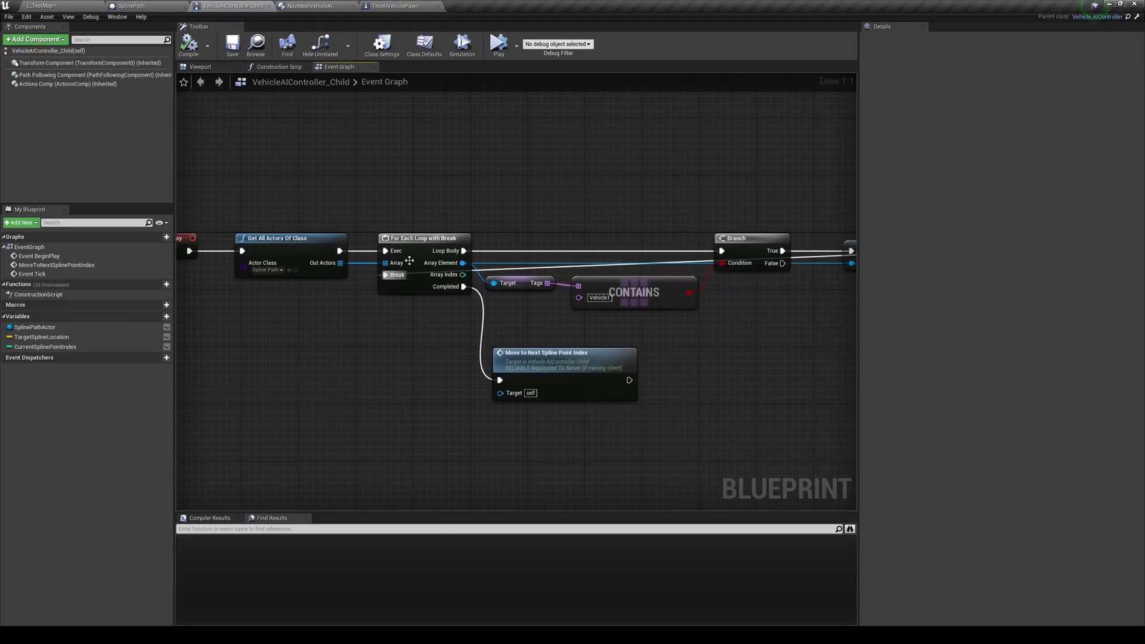
pyautogui.moveTo(420, 193); pyautogui.dragTo(427, 267, button='right')
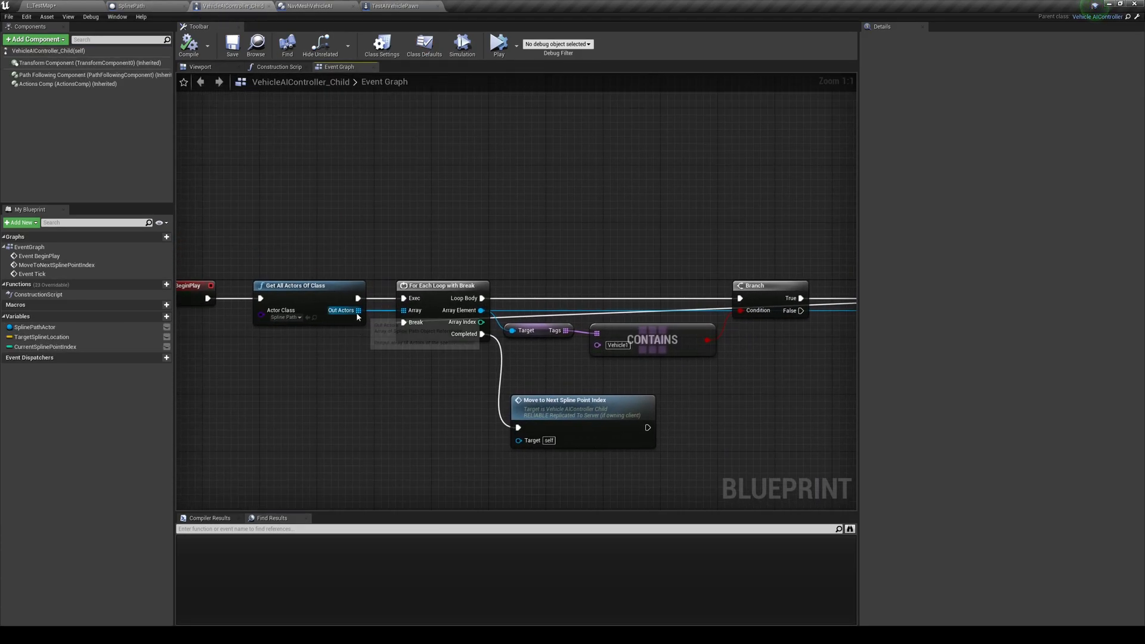
pyautogui.moveTo(413, 390); pyautogui.dragTo(235, 374, button='right')
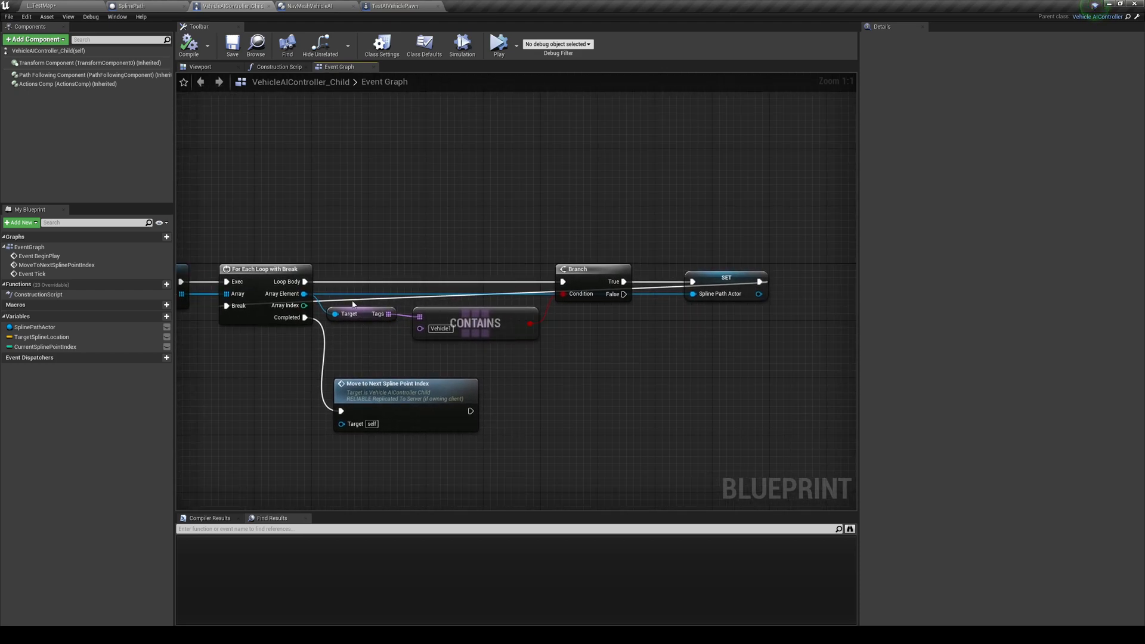
pyautogui.moveTo(304, 294); pyautogui.dragTo(367, 253)
pyautogui.write('get tags')
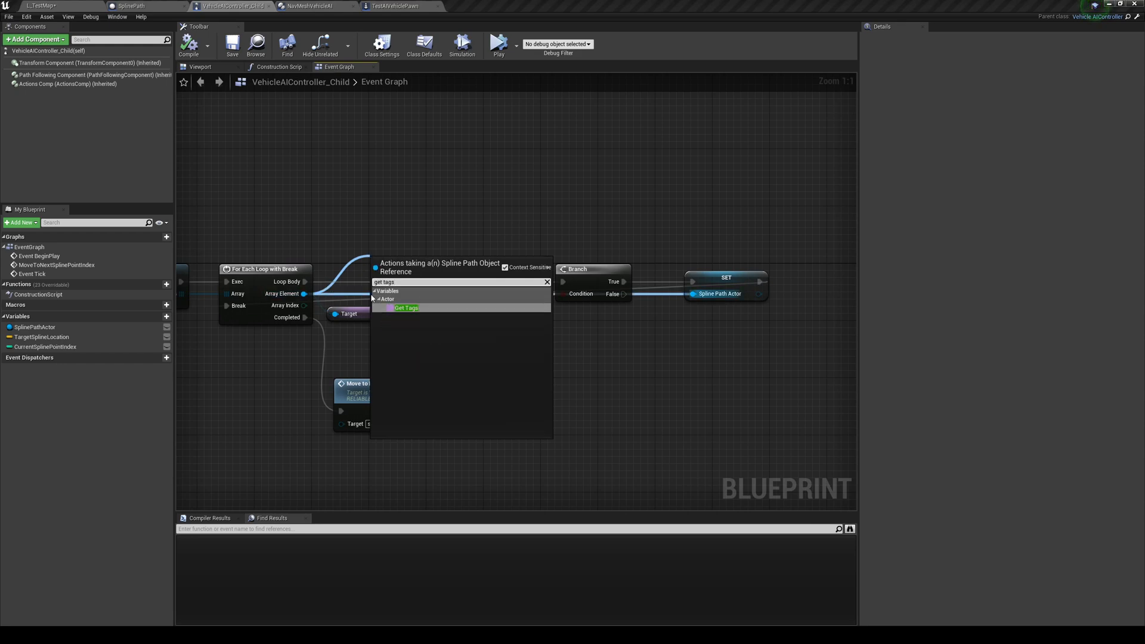
pyautogui.press('Return')
pyautogui.moveTo(394, 357); pyautogui.dragTo(378, 357, button='right')
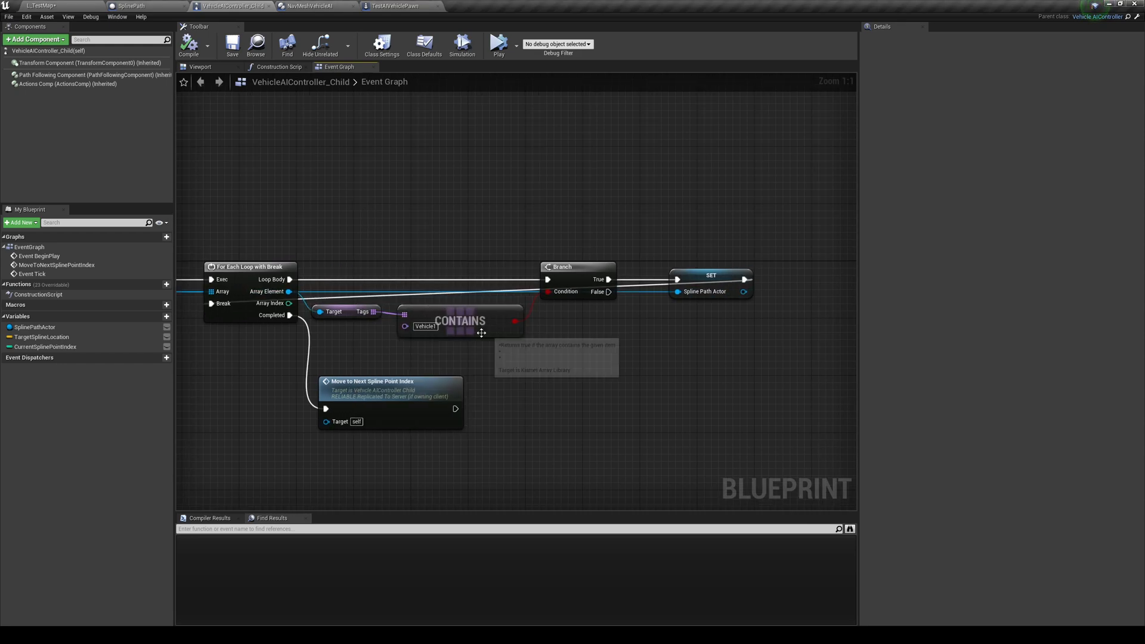
pyautogui.moveTo(374, 312); pyautogui.dragTo(490, 362)
pyautogui.write('contai')
pyautogui.moveTo(439, 334)
pyautogui.mouseDown(button='right')
pyautogui.moveTo(526, 322)
pyautogui.moveTo(643, 332)
pyautogui.moveTo(631, 304)
pyautogui.mouseUp(button='right')
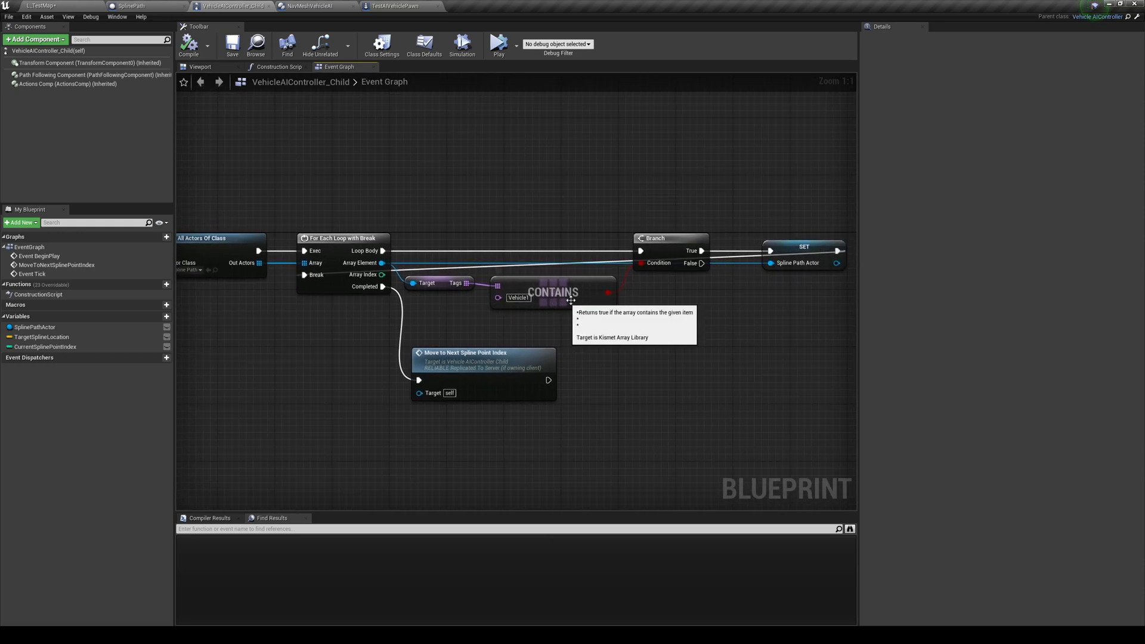
pyautogui.moveTo(590, 334); pyautogui.dragTo(622, 324, button='right')
# Give the level's SplinePath actor a Tags element named Vehicle1 and save
pyautogui.click(85, 6)
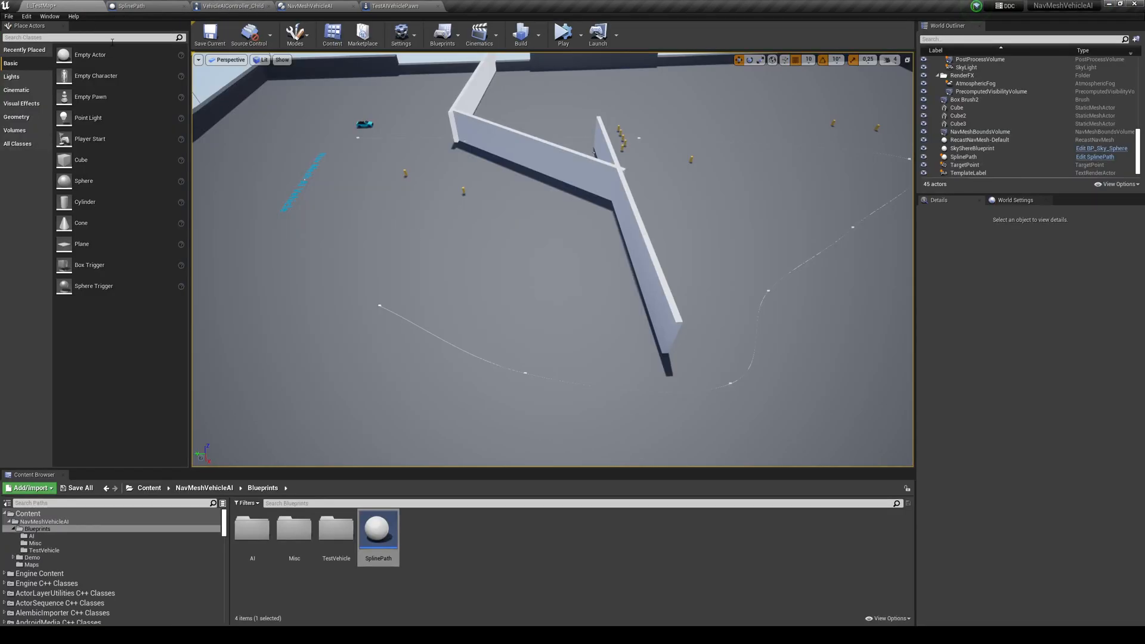
pyautogui.moveTo(537, 225); pyautogui.dragTo(564, 215, button='right')
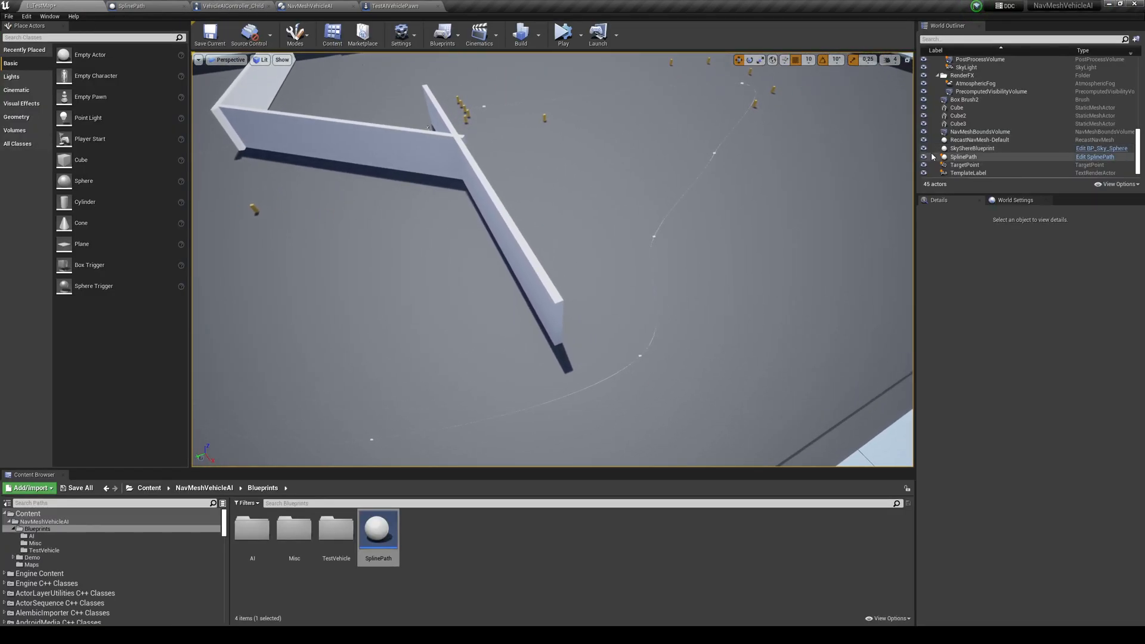
pyautogui.scroll(-1, 1014, 153)
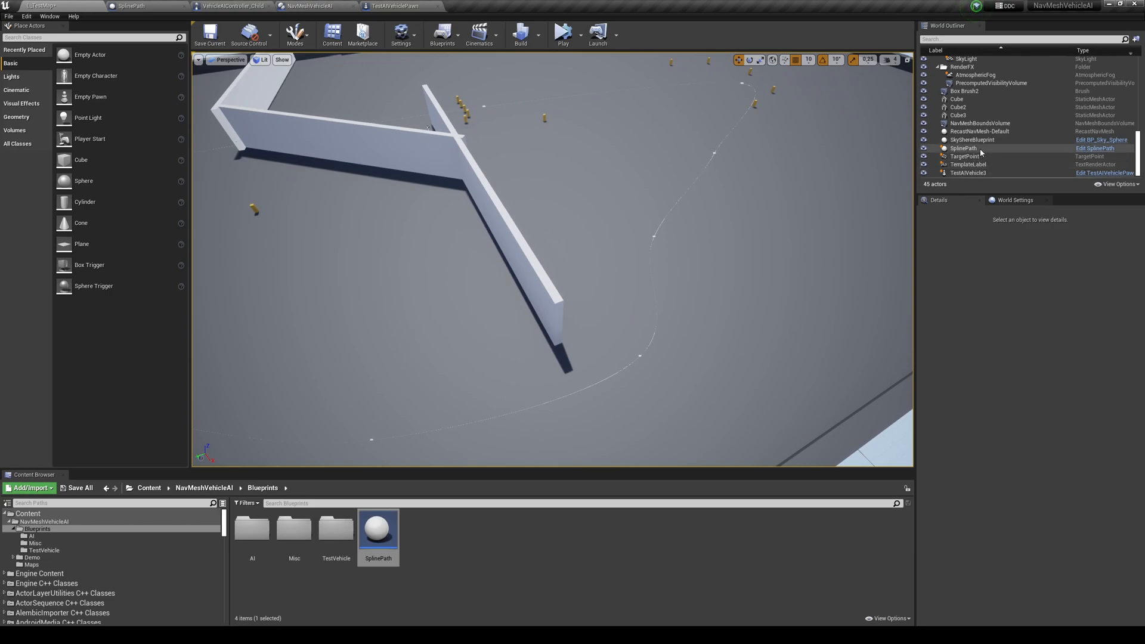
pyautogui.click(1014, 148)
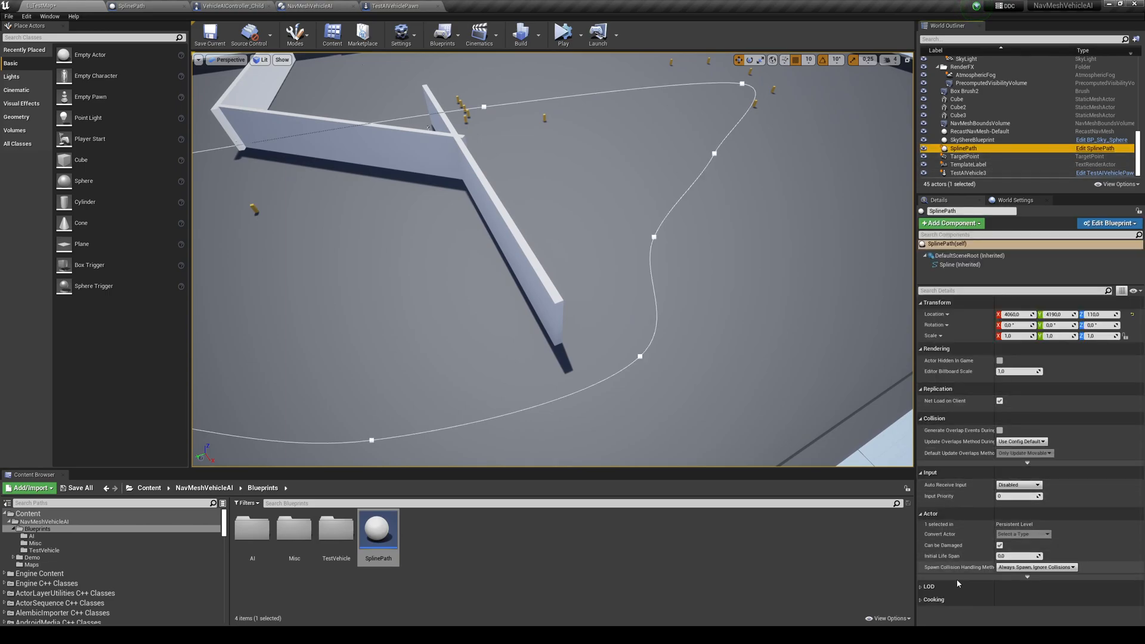
pyautogui.click(1027, 577)
pyautogui.scroll(-2, 1026, 573)
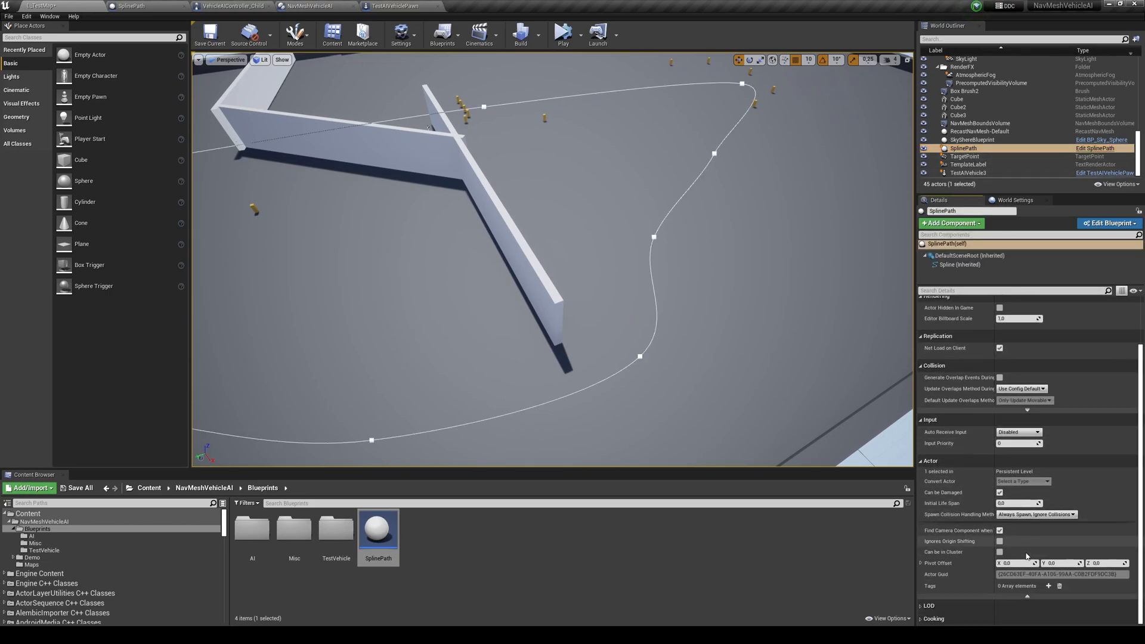
pyautogui.click(1049, 586)
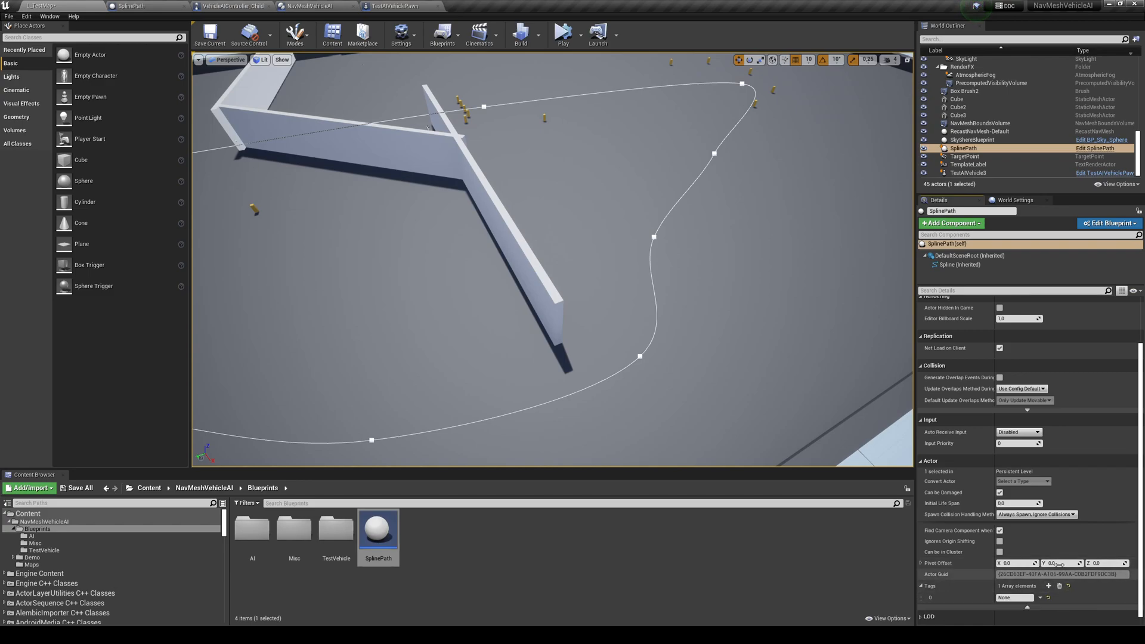
pyautogui.click(1016, 598)
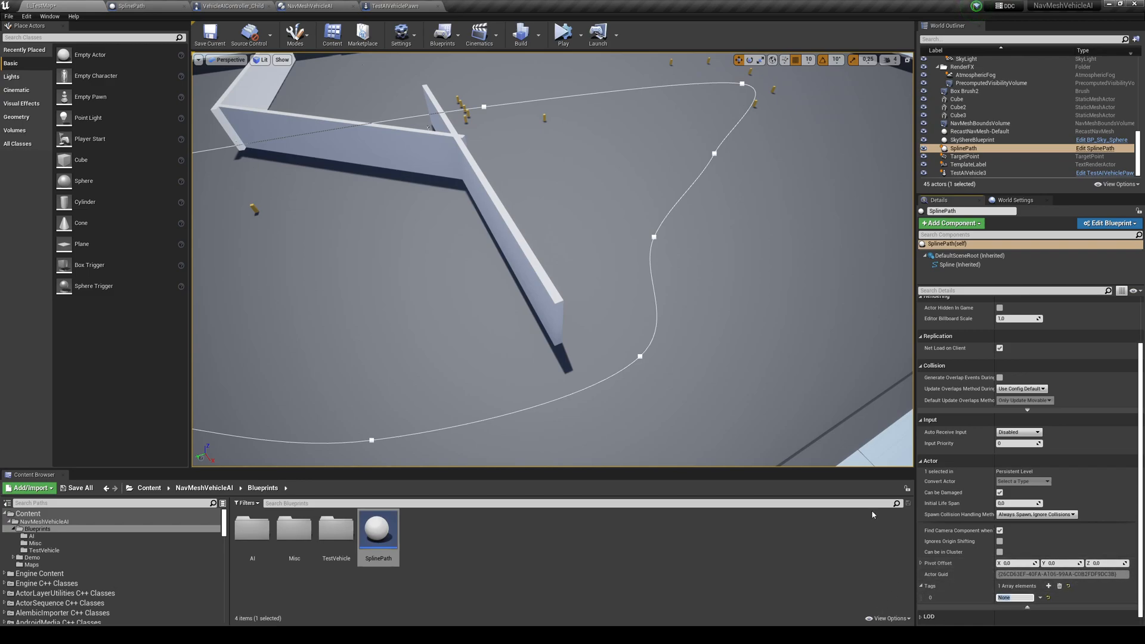
pyautogui.write('Vehicle1')
pyautogui.press('Return')
pyautogui.hotkey('ctrl', 's')
# Return to the VehicleAIController_Child graph centred on the tag-checking loop
pyautogui.moveTo(561, 242); pyautogui.dragTo(680, 180, button='right')
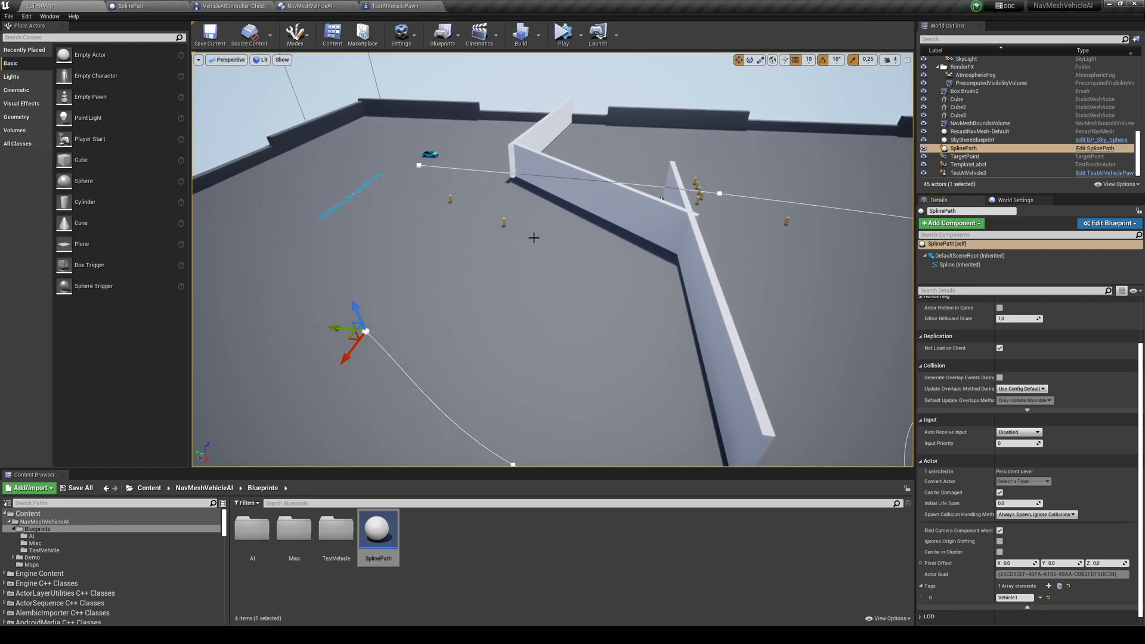
pyautogui.click(228, 5)
pyautogui.moveTo(430, 183); pyautogui.dragTo(430, 205, button='right')
pyautogui.moveTo(698, 200); pyautogui.dragTo(532, 184, button='right')
pyautogui.rightClick(236, 238)
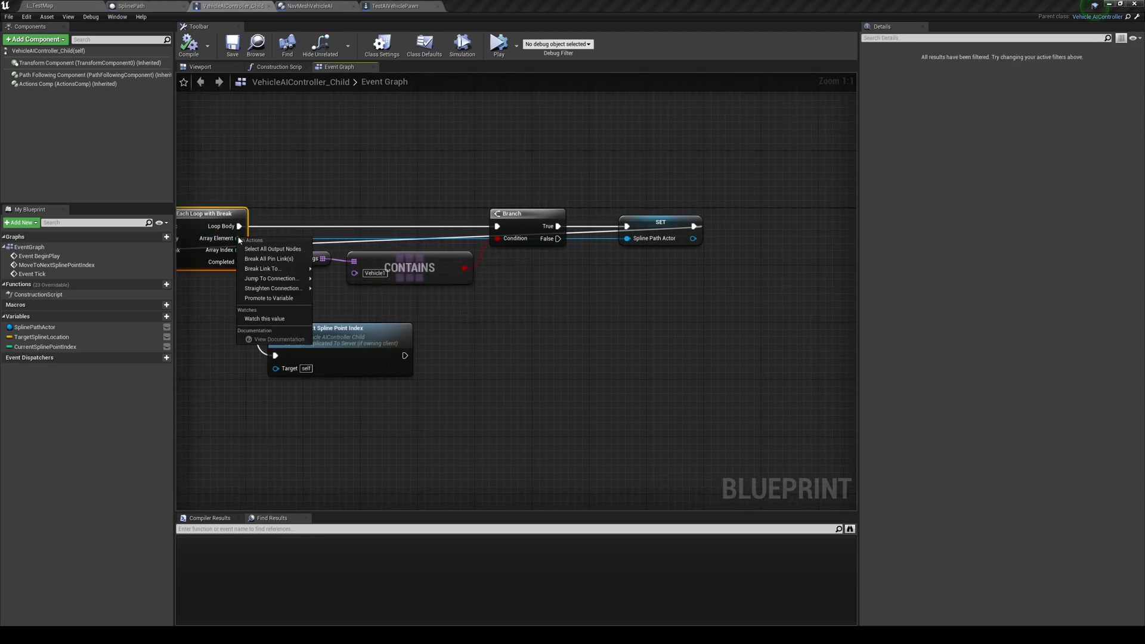
pyautogui.click(563, 382)
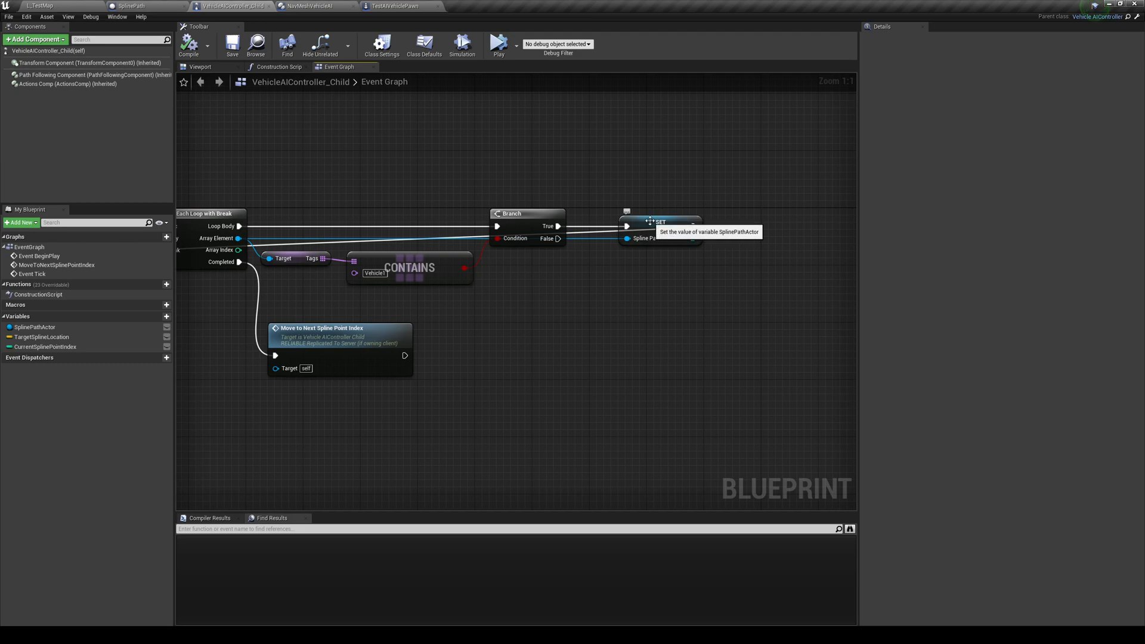
pyautogui.scroll(-1, 650, 221)
pyautogui.scroll(-1, 716, 228)
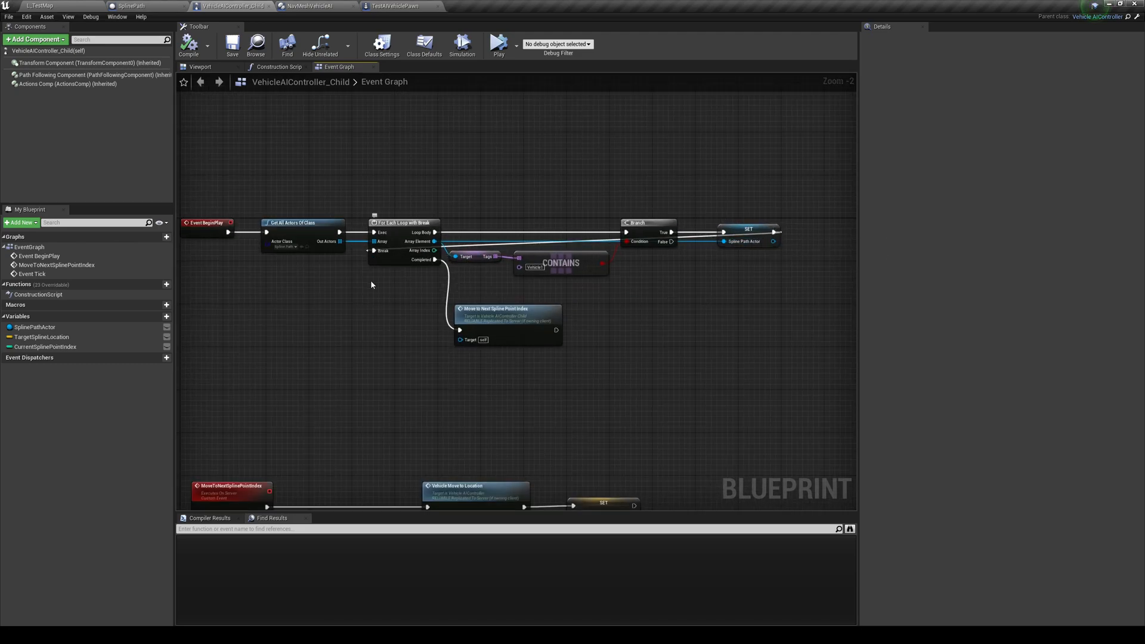
pyautogui.moveTo(371, 286); pyautogui.dragTo(383, 290, button='right')
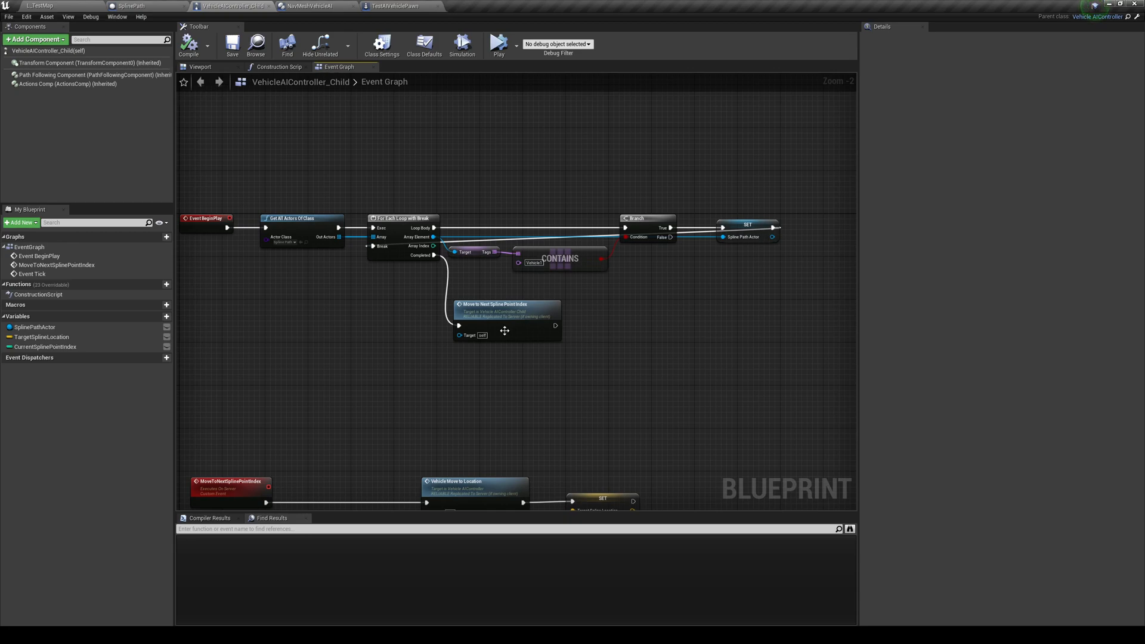
pyautogui.scroll(1, 442, 229)
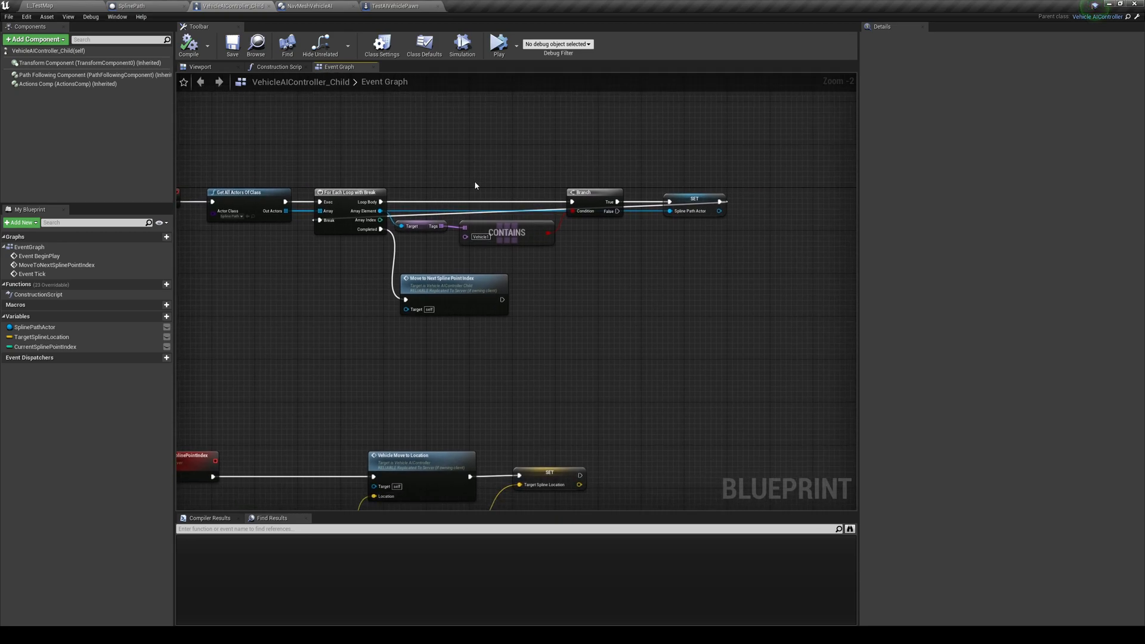
pyautogui.scroll(1, 443, 229)
pyautogui.moveTo(554, 237)
pyautogui.mouseDown(button='right')
pyautogui.moveTo(585, 204)
pyautogui.moveTo(610, 126)
pyautogui.mouseUp(button='right')
pyautogui.rightClick(319, 242)
pyautogui.press('Escape')
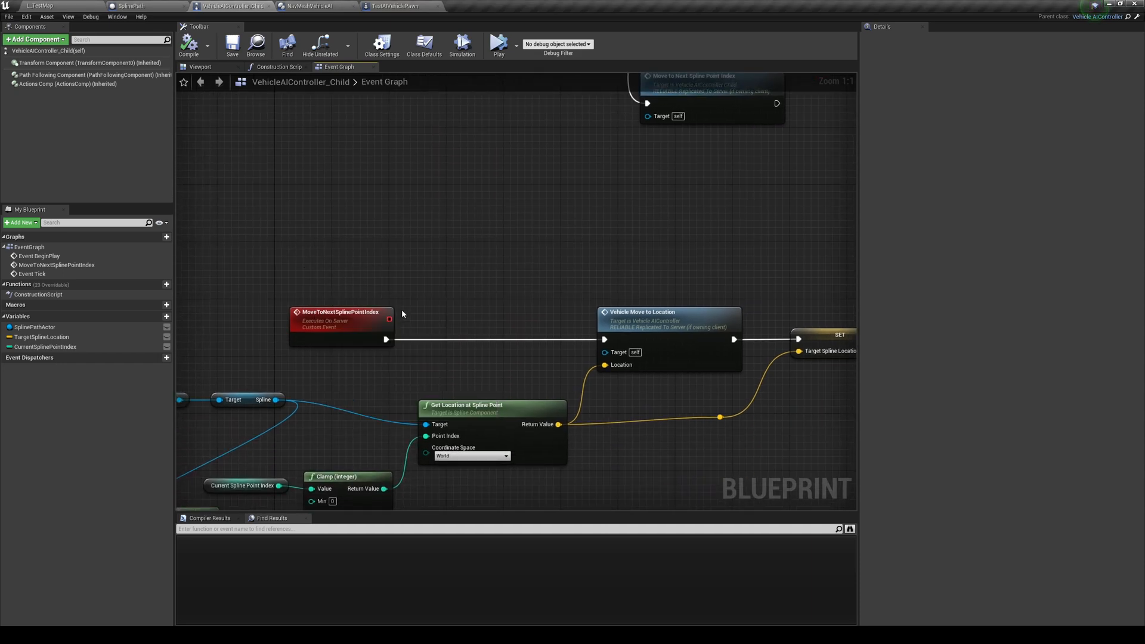
# Browse the graph actions and inspect the MoveToNextSplinePointIndex custom event
pyautogui.moveTo(341, 318)
pyautogui.rightClick(304, 235)
pyautogui.rightClick(290, 224)
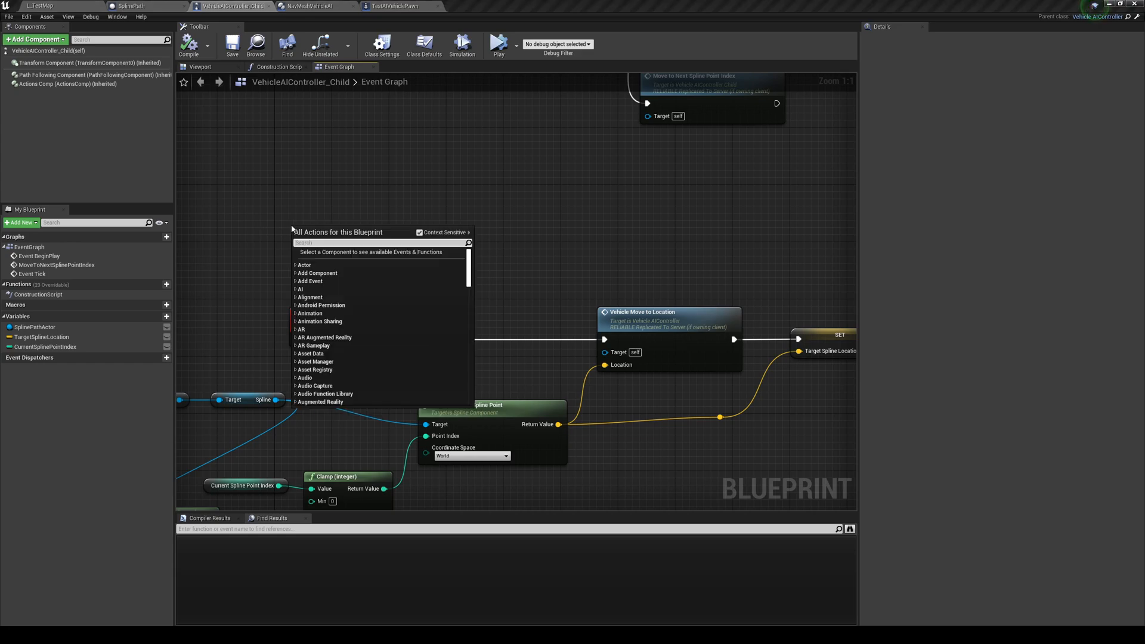
pyautogui.write('custom eve')
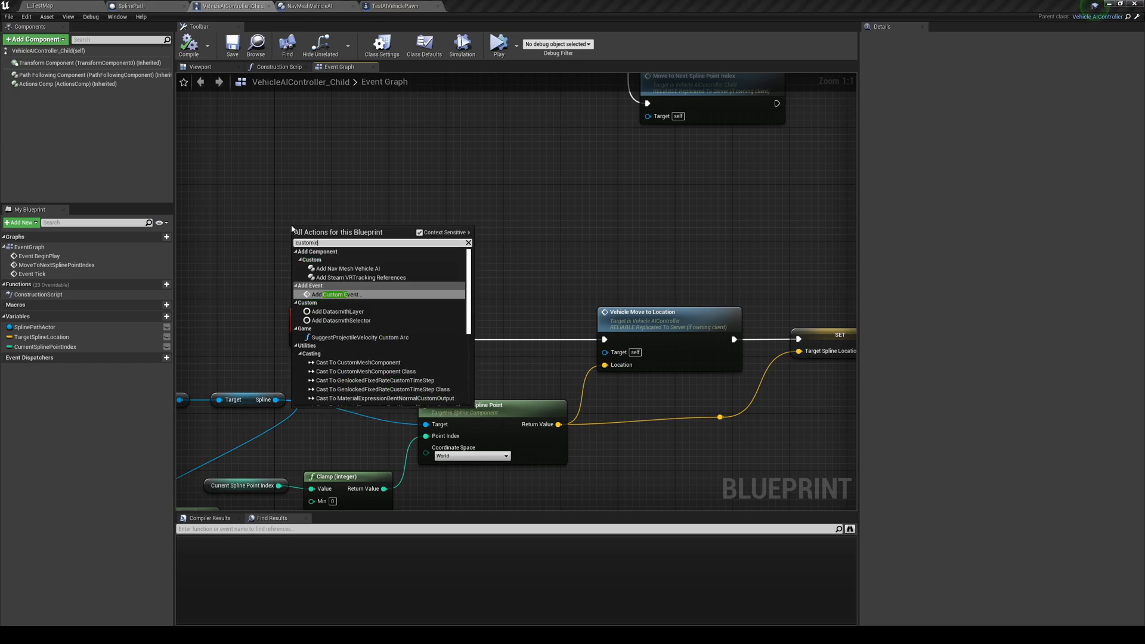
pyautogui.click(316, 209)
pyautogui.click(331, 342)
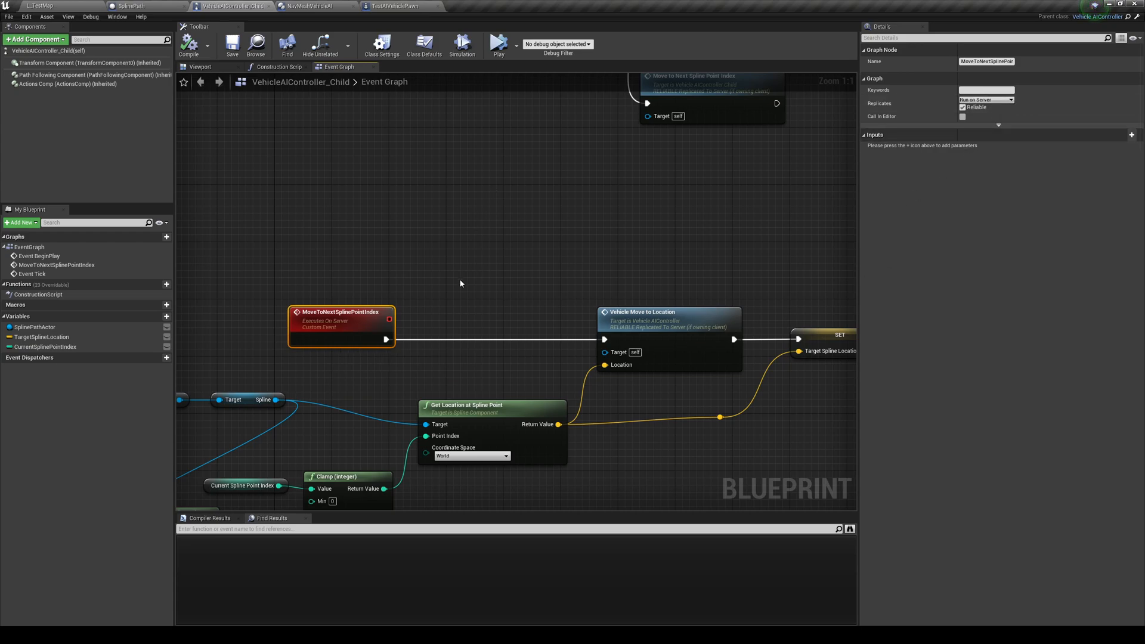
pyautogui.click(697, 216)
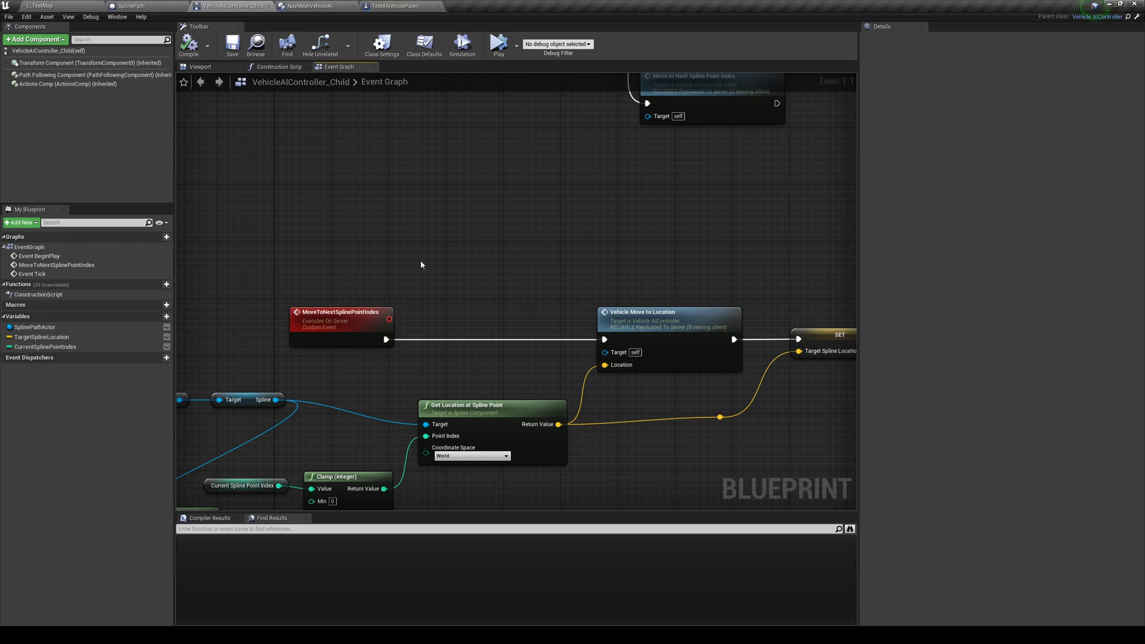
# Move the Spline Path Actor and Spline getter nodes left to make room
pyautogui.moveTo(484, 287); pyautogui.dragTo(454, 265, button='right')
pyautogui.scroll(-2, 454, 265)
pyautogui.scroll(-1, 448, 233)
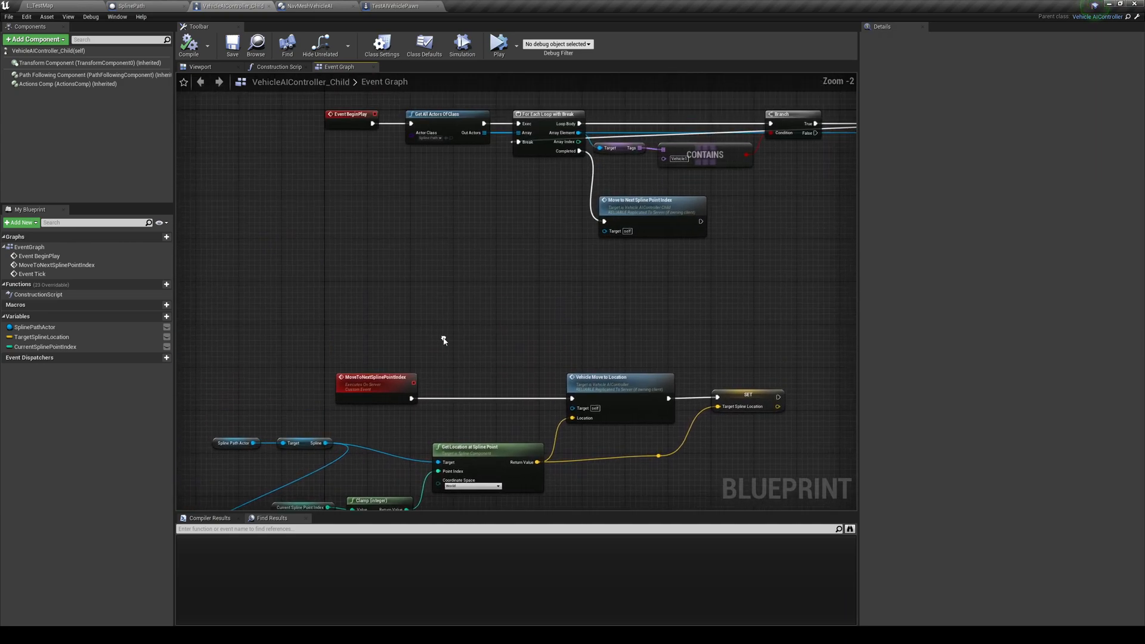
pyautogui.moveTo(443, 337); pyautogui.dragTo(456, 367, button='right')
pyautogui.scroll(2, 490, 209)
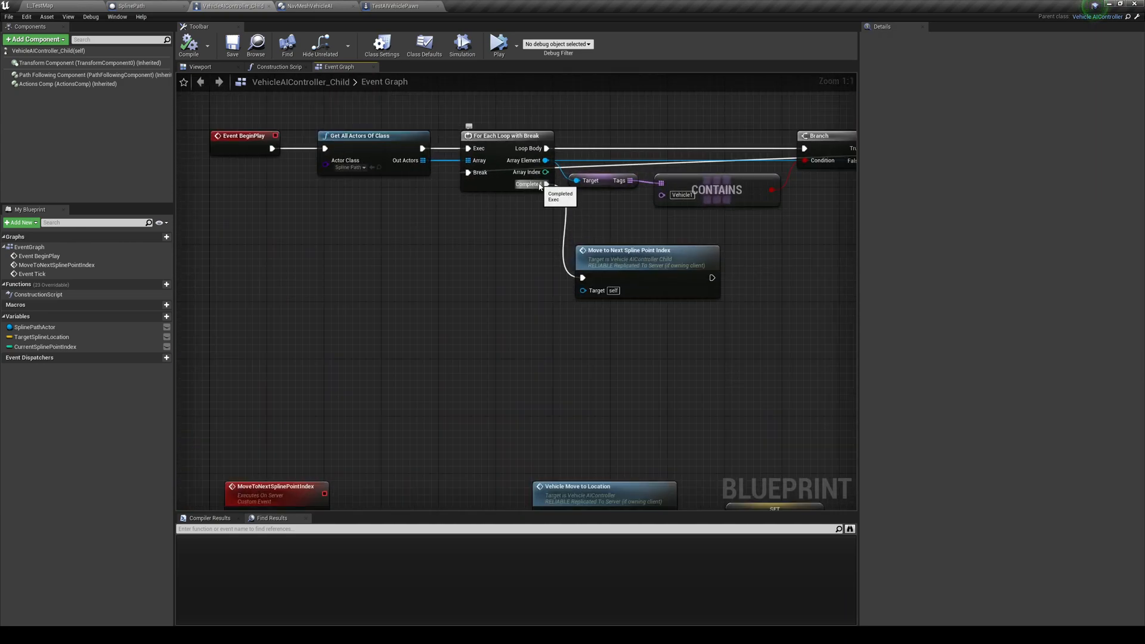
pyautogui.moveTo(572, 430); pyautogui.dragTo(577, 268, button='right')
pyautogui.scroll(-1, 476, 225)
pyautogui.scroll(-1, 476, 221)
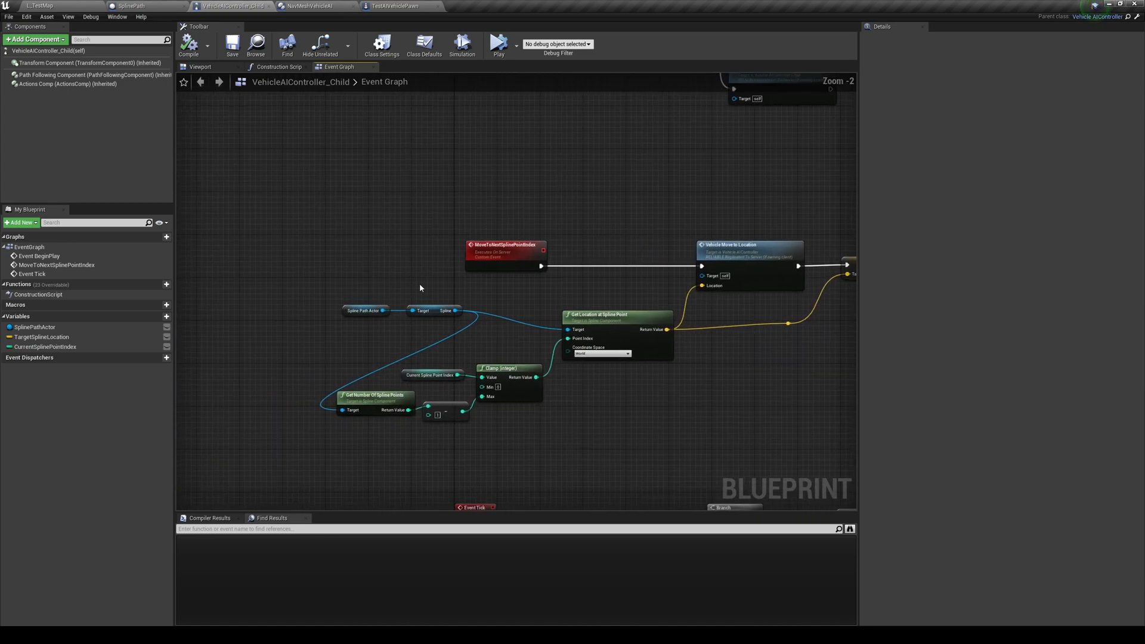
pyautogui.moveTo(367, 310); pyautogui.dragTo(228, 332)
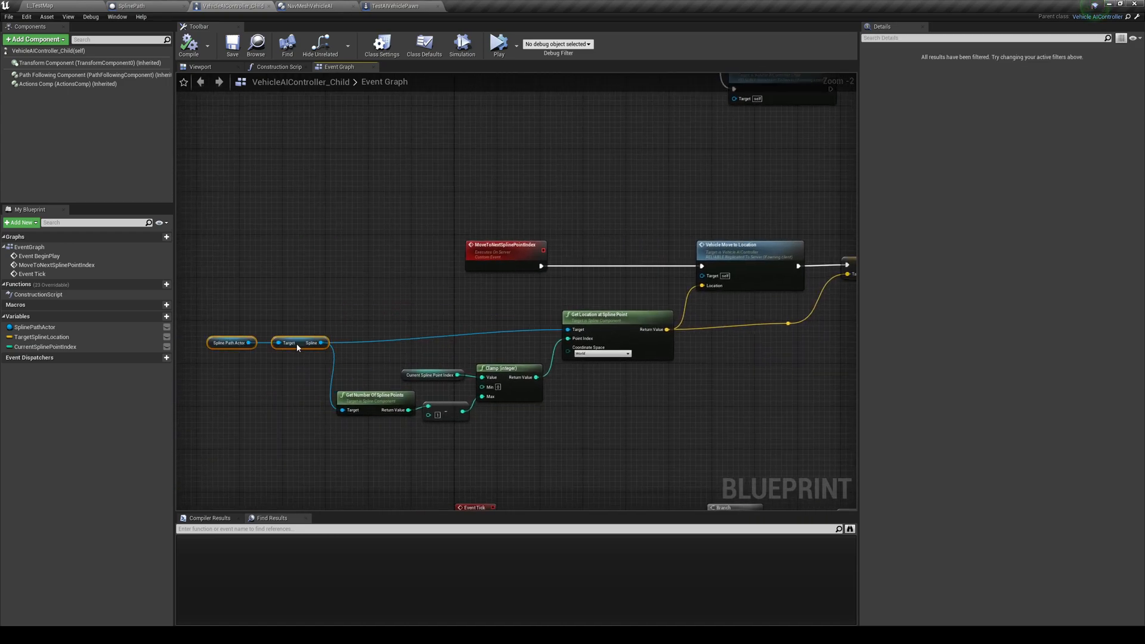
pyautogui.moveTo(337, 288); pyautogui.dragTo(336, 215, button='right')
pyautogui.scroll(2, 337, 216)
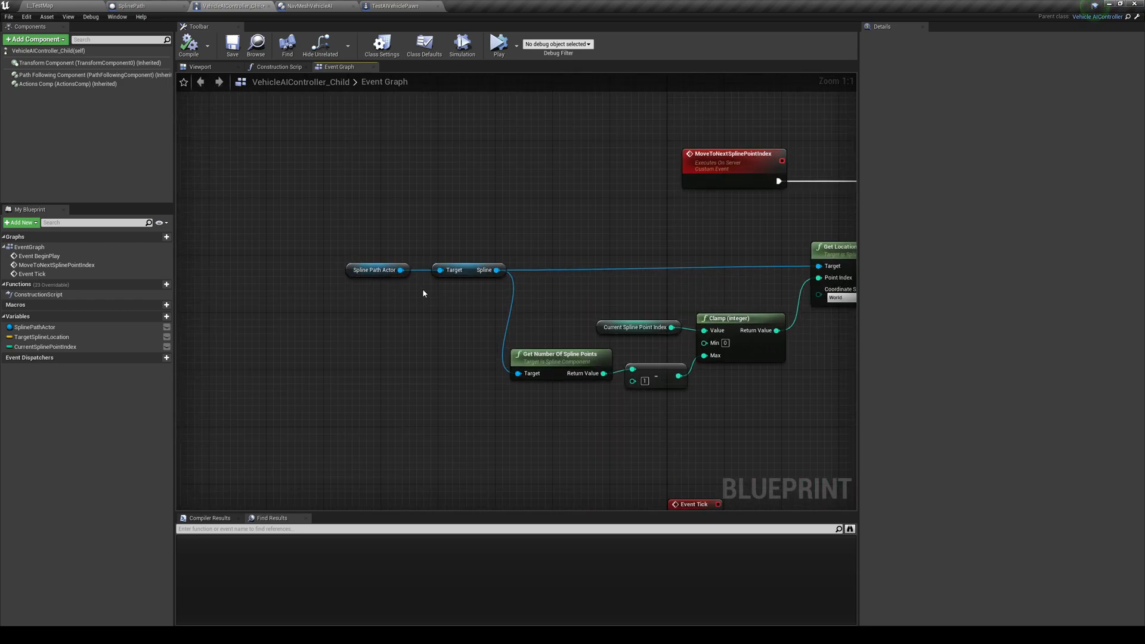
pyautogui.moveTo(424, 290); pyautogui.dragTo(396, 291, button='right')
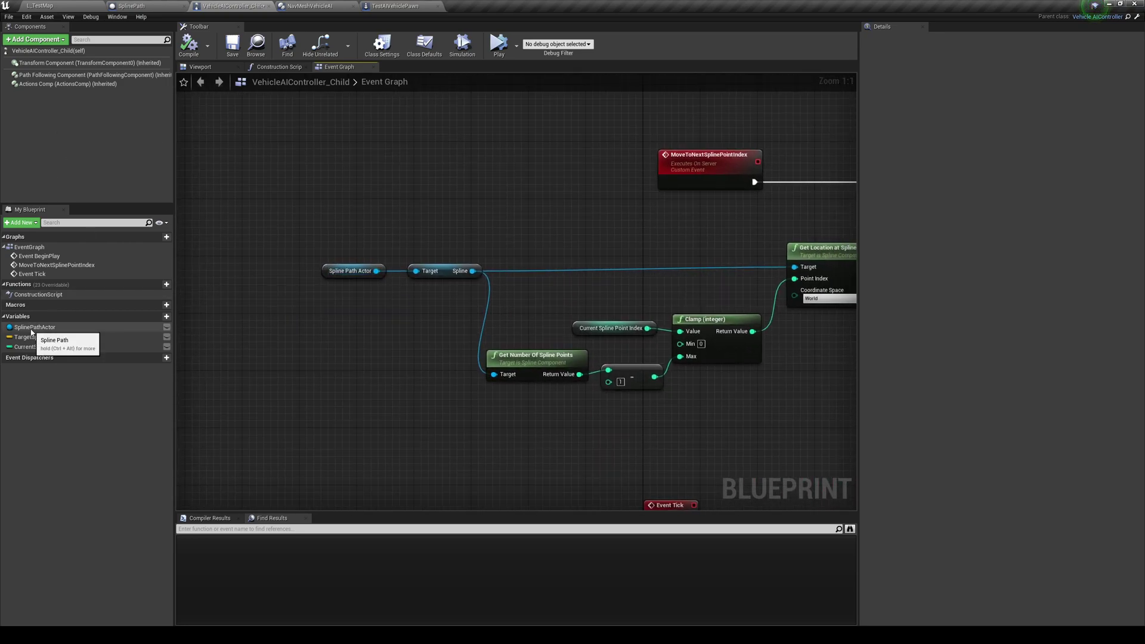
# Try pulling a spline connection from Spline Path Actor and confirm SplinePath's Spline component
pyautogui.moveTo(376, 270); pyautogui.dragTo(393, 312)
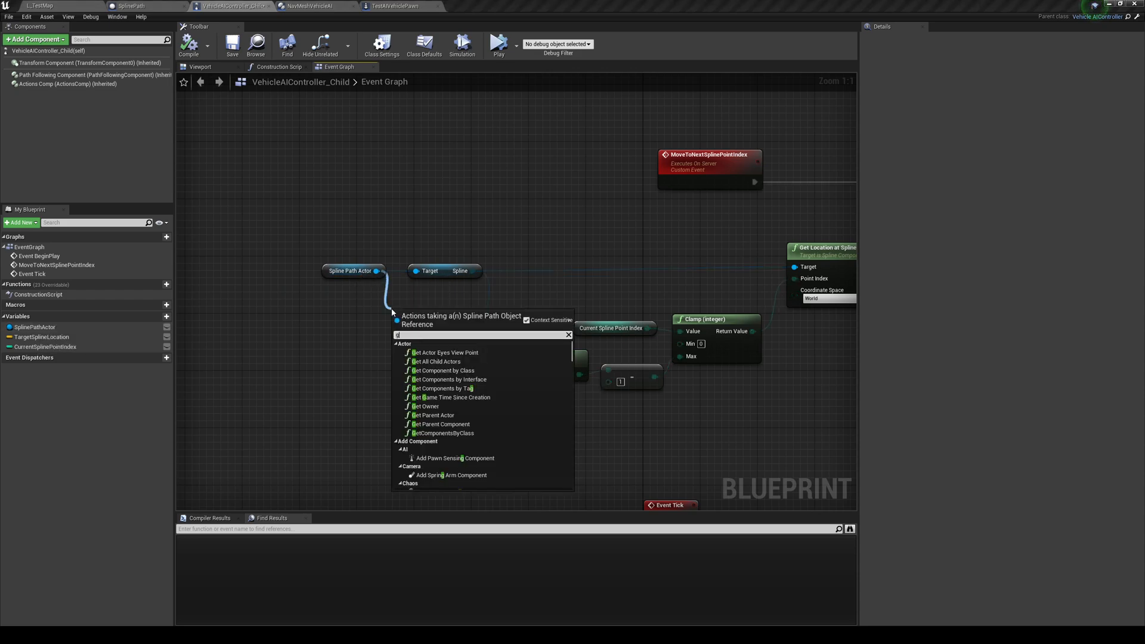
pyautogui.write('get spline')
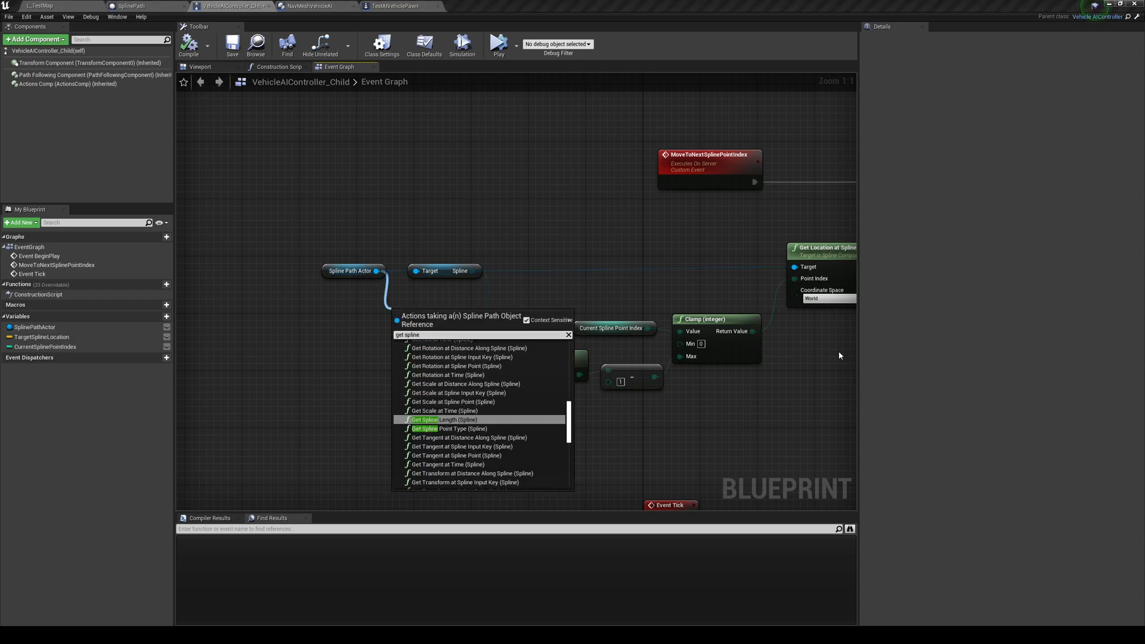
pyautogui.scroll(-5, 537, 421)
pyautogui.scroll(-5, 520, 426)
pyautogui.click(251, 428)
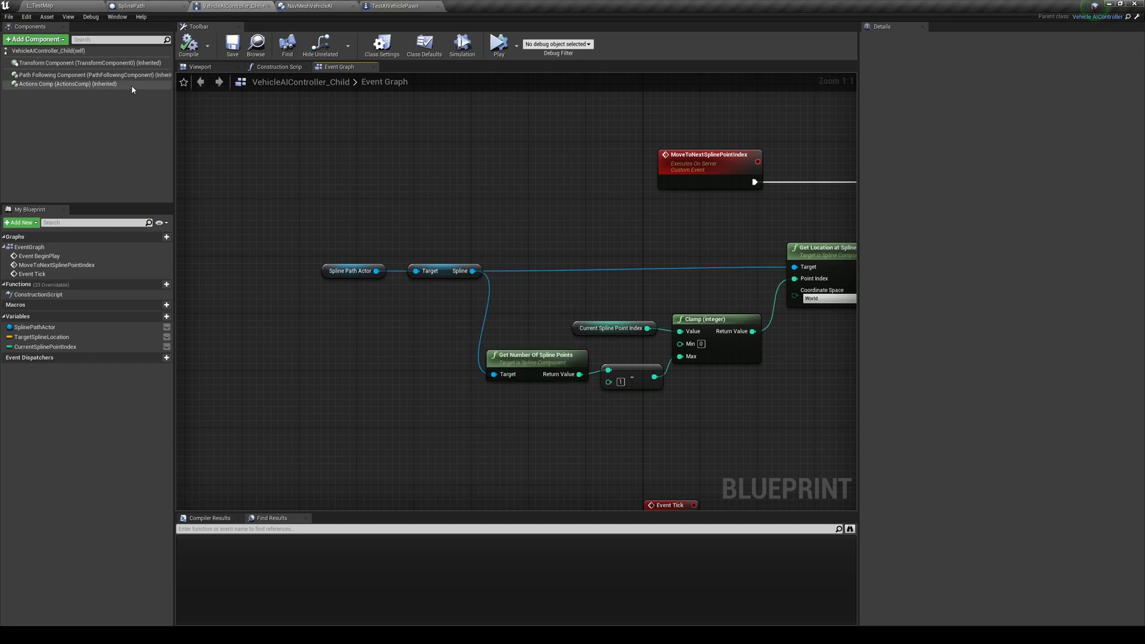
pyautogui.click(134, 5)
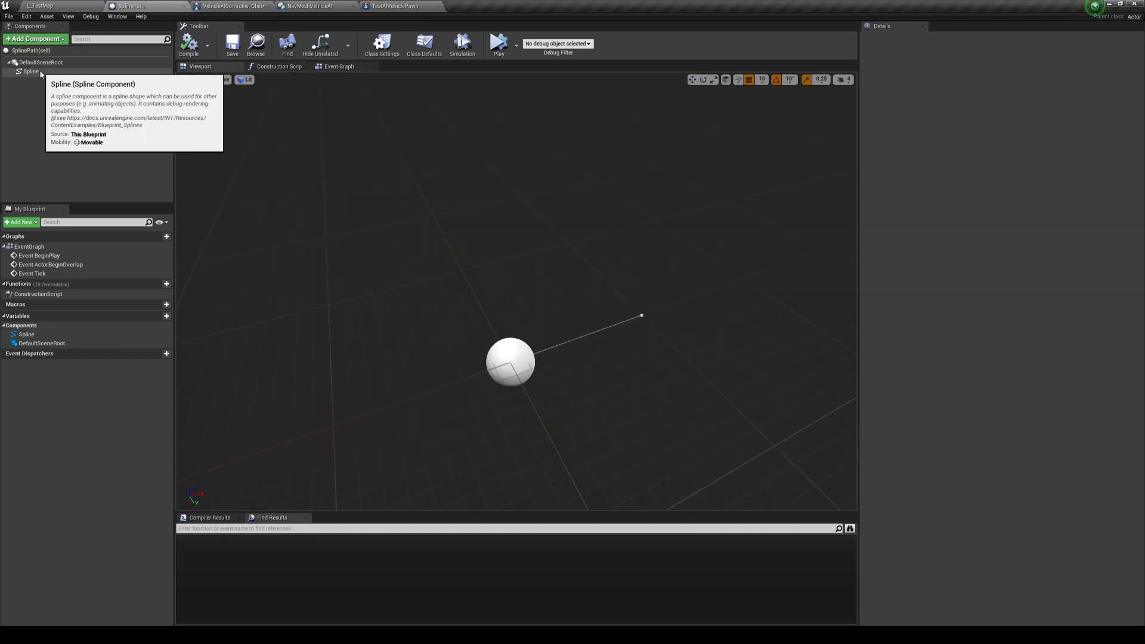
pyautogui.click(113, 72)
pyautogui.click(231, 6)
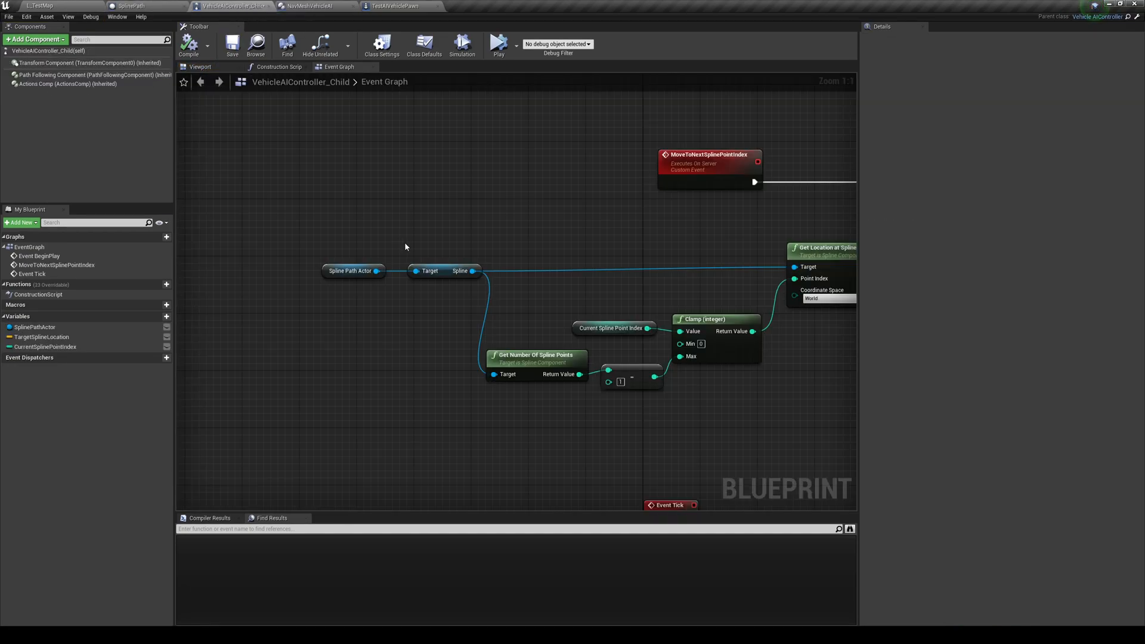
# Feed Get Number Of Spline Points into a subtract-1 node for the maximum index
pyautogui.moveTo(453, 317); pyautogui.dragTo(337, 315, button='right')
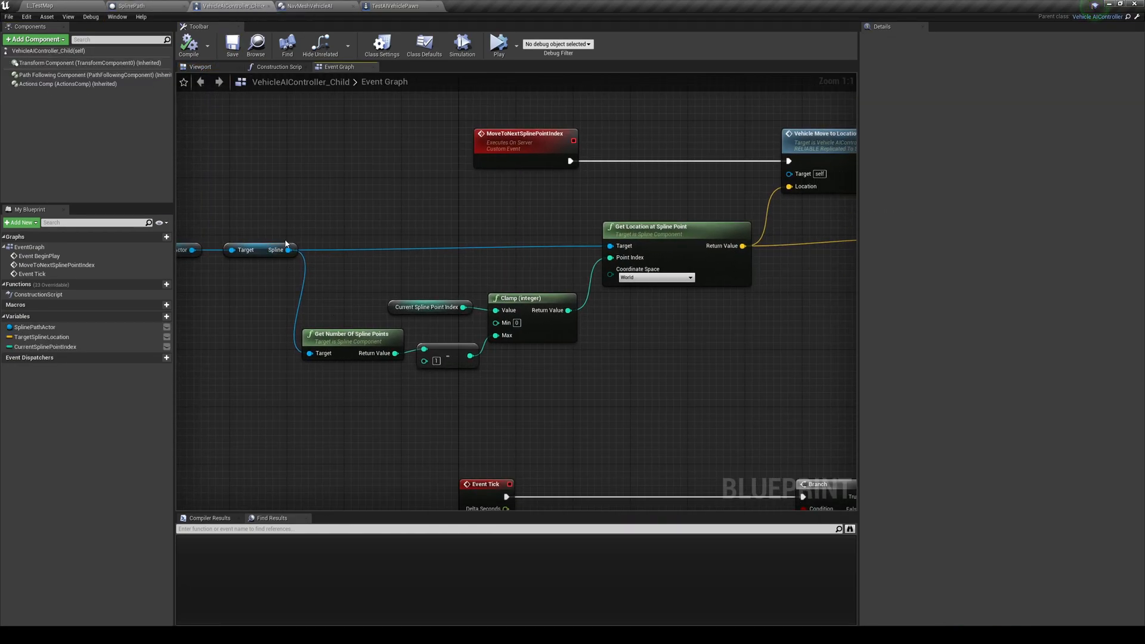
pyautogui.moveTo(347, 328); pyautogui.dragTo(300, 330, button='right')
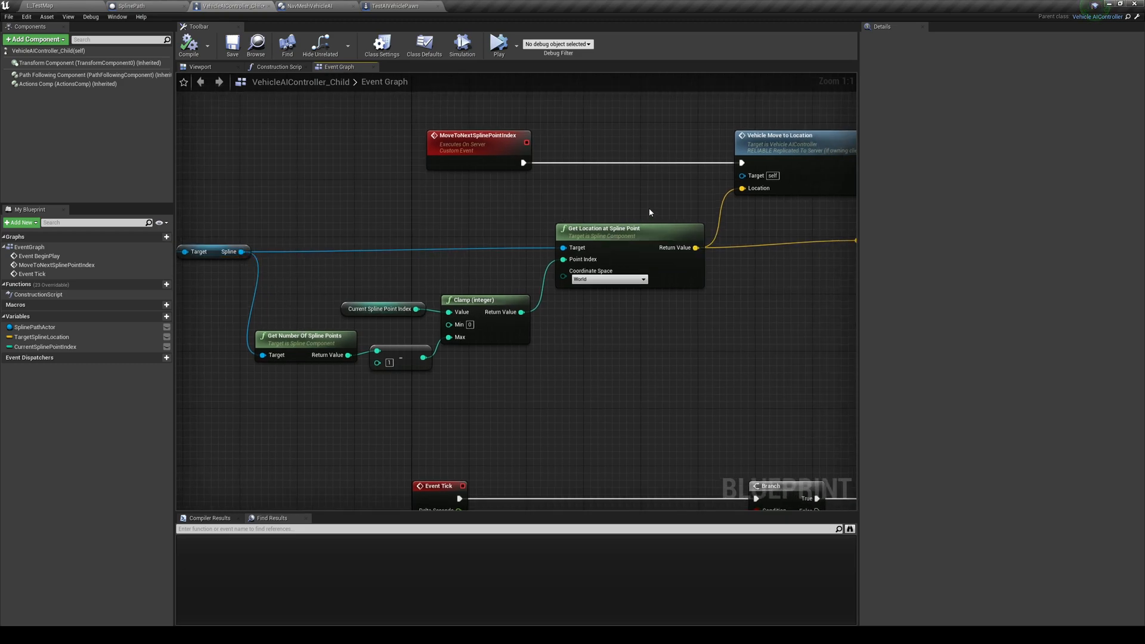
pyautogui.moveTo(471, 404); pyautogui.dragTo(545, 382, button='right')
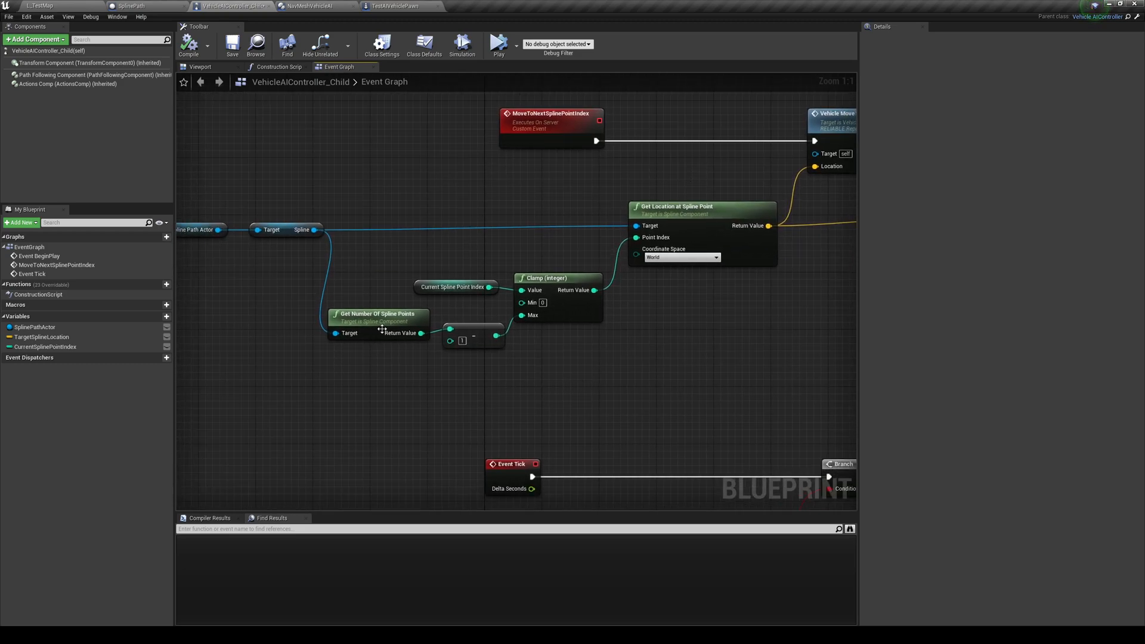
pyautogui.moveTo(421, 333); pyautogui.dragTo(438, 378)
pyautogui.write('+')
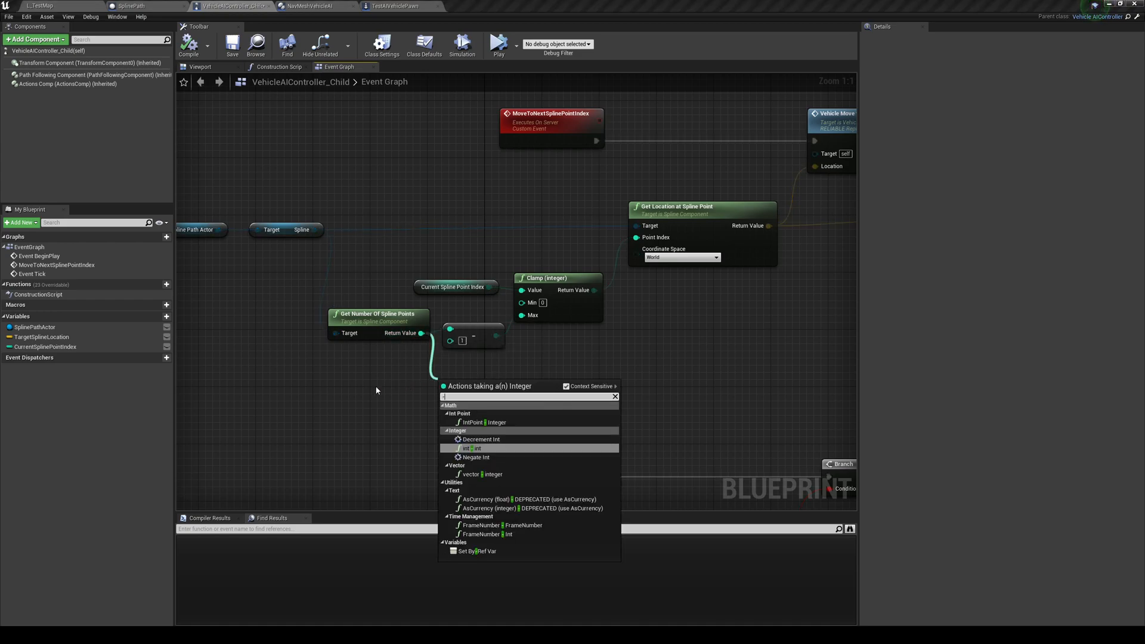
pyautogui.press('Escape')
pyautogui.click(472, 338)
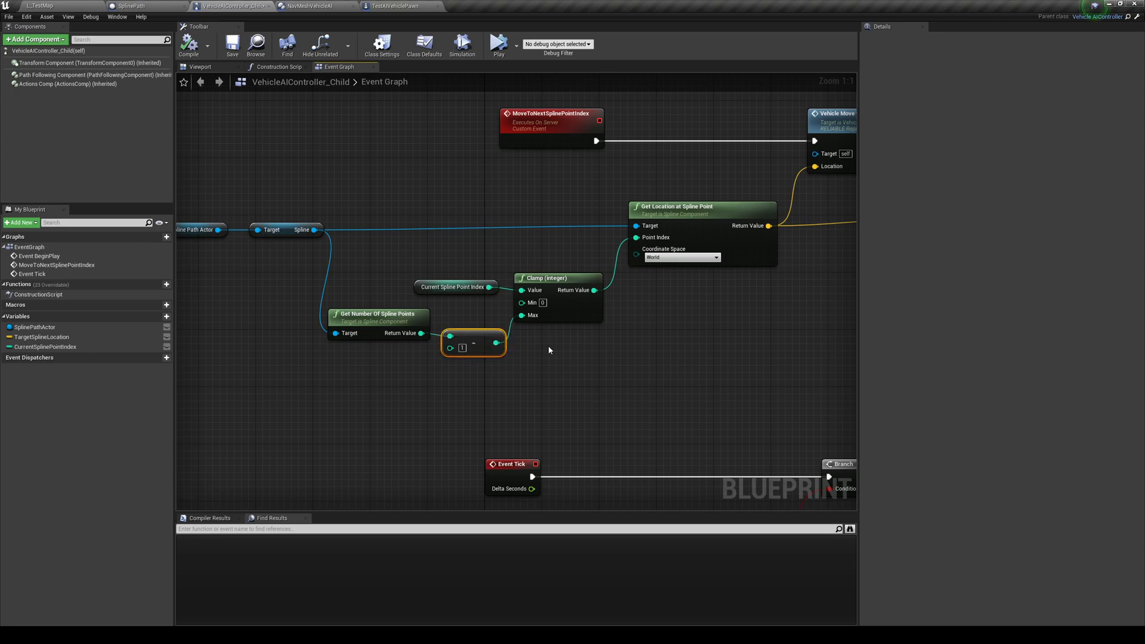
# Align the Clamp (integer) node feeding Get Location at Spline Point's Point Index
pyautogui.moveTo(655, 263); pyautogui.dragTo(631, 282, button='right')
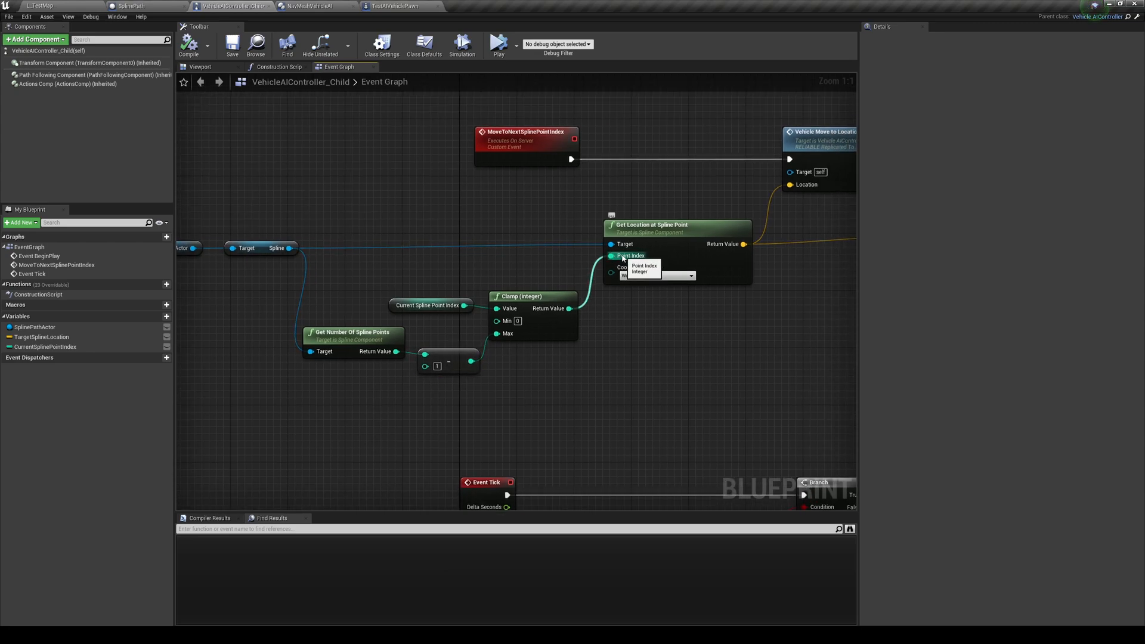
pyautogui.moveTo(582, 401); pyautogui.dragTo(673, 380, button='right')
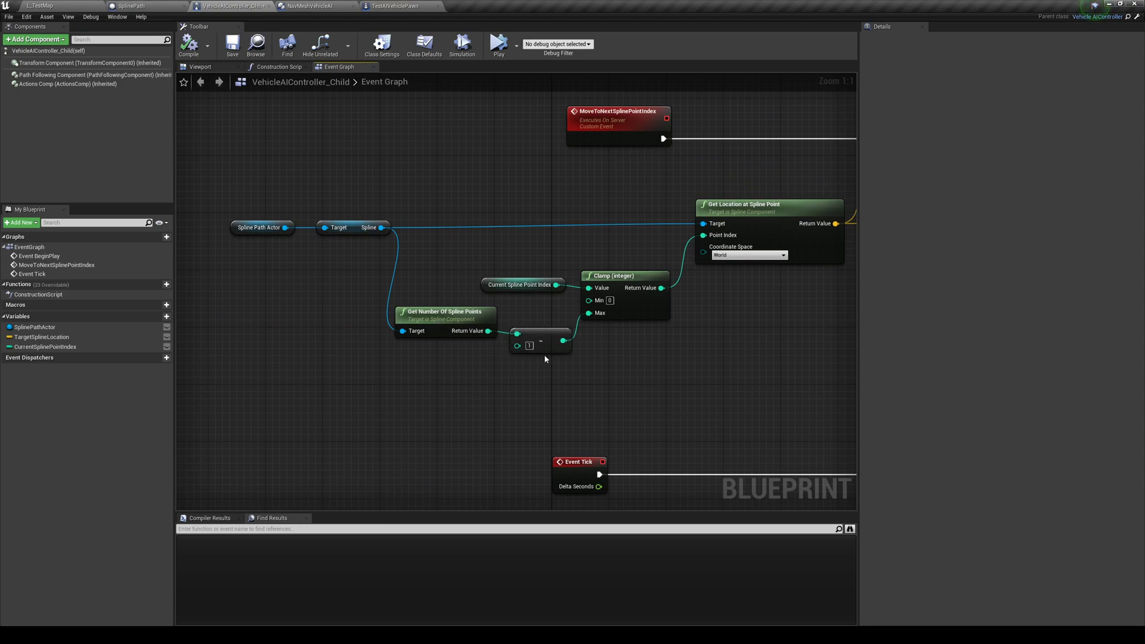
pyautogui.moveTo(566, 384); pyautogui.dragTo(527, 397, button='right')
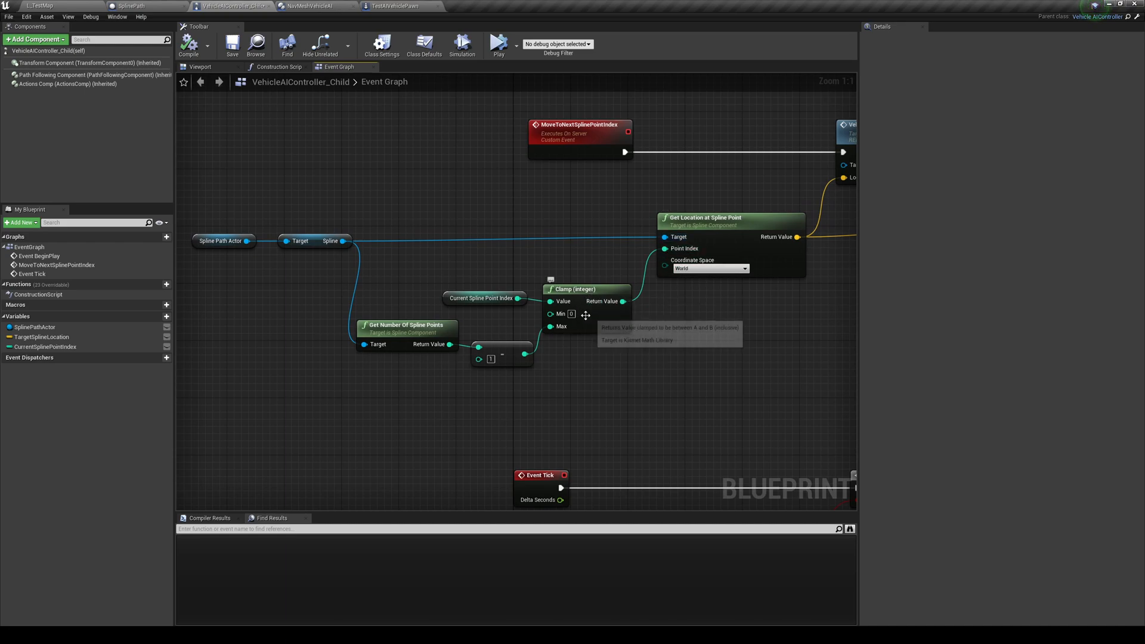
pyautogui.moveTo(585, 317); pyautogui.dragTo(606, 320)
pyautogui.click(562, 361)
pyautogui.moveTo(718, 343); pyautogui.dragTo(658, 347, button='right')
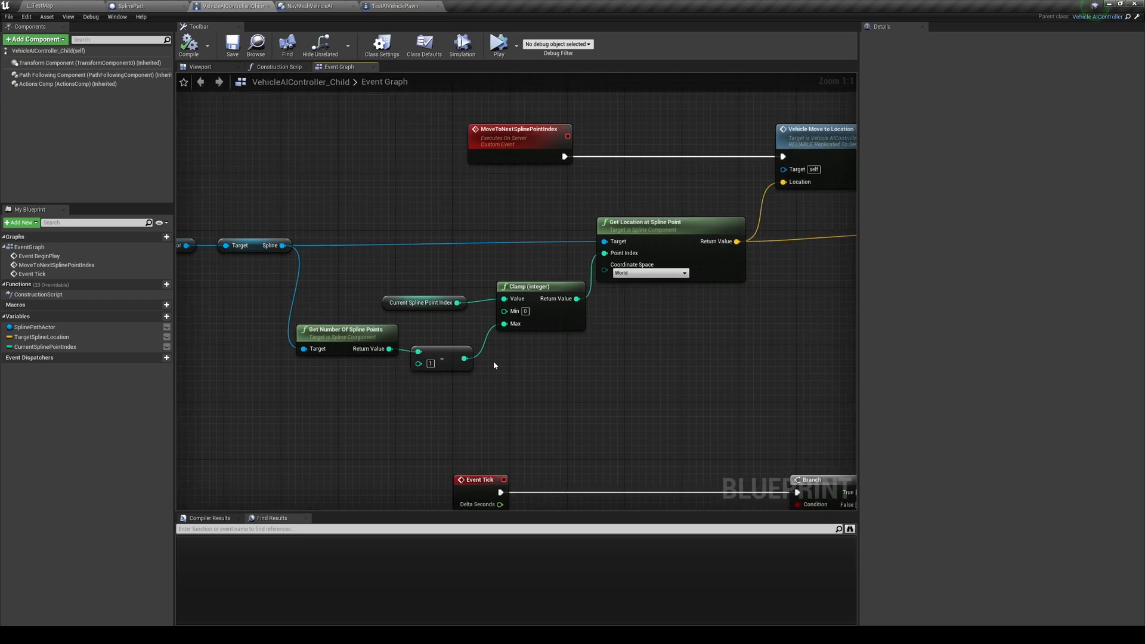
pyautogui.rightClick(557, 358)
pyautogui.write('clamp')
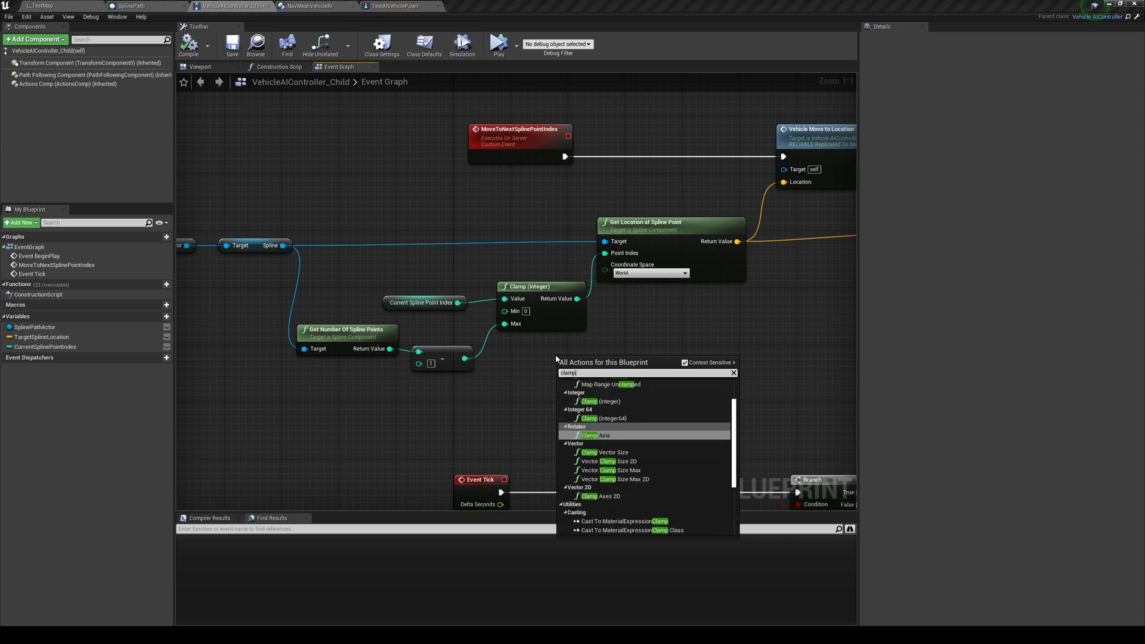
pyautogui.write(' imn')
pyautogui.press('BackSpace')
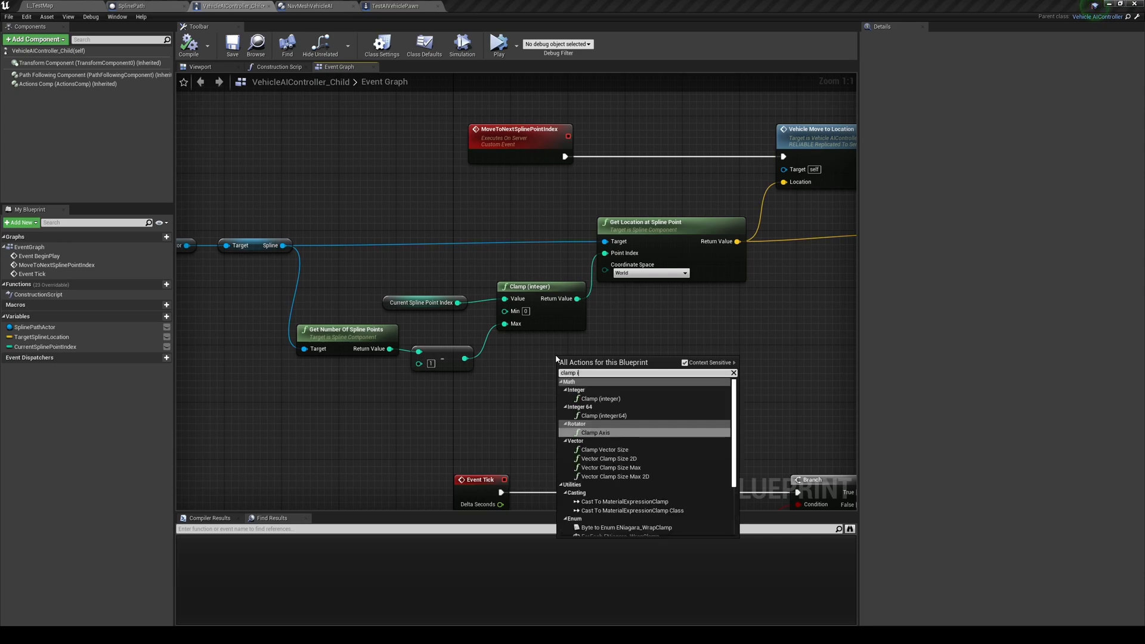
pyautogui.write('nteg')
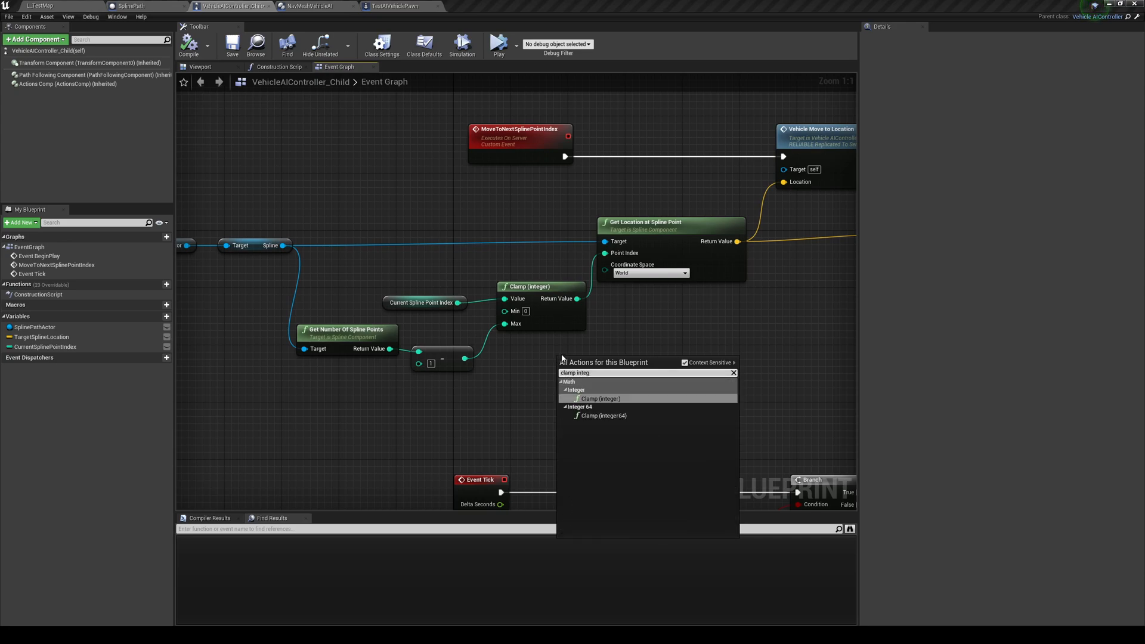
pyautogui.press('Escape')
pyautogui.moveTo(501, 403); pyautogui.dragTo(591, 406, button='right')
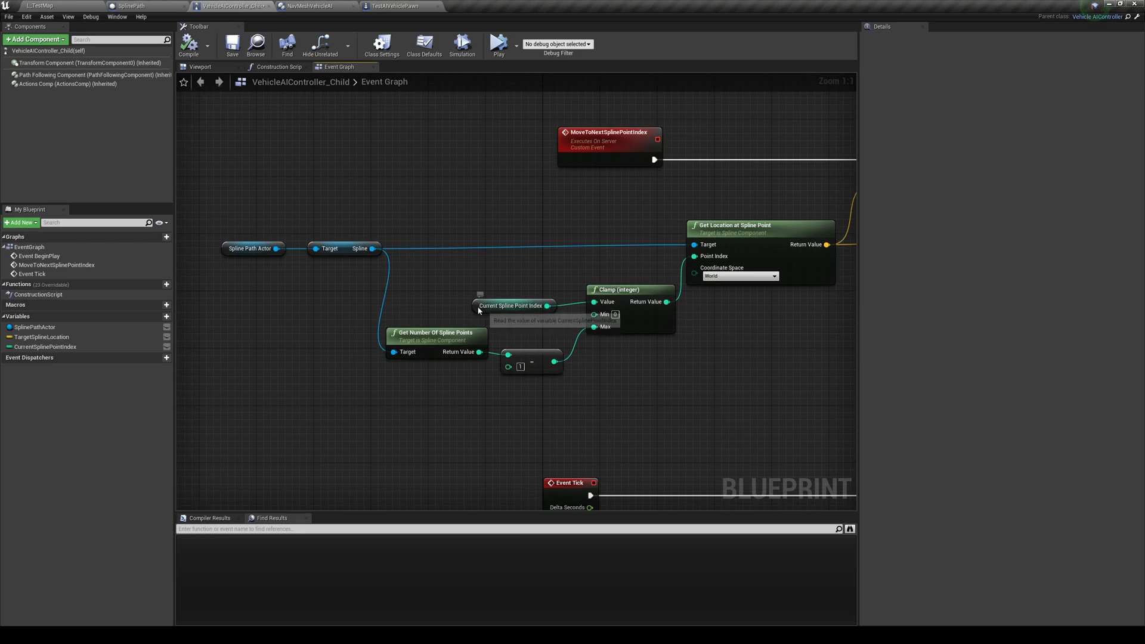
pyautogui.moveTo(501, 305); pyautogui.dragTo(501, 297)
pyautogui.click(564, 269)
pyautogui.rightClick(593, 302)
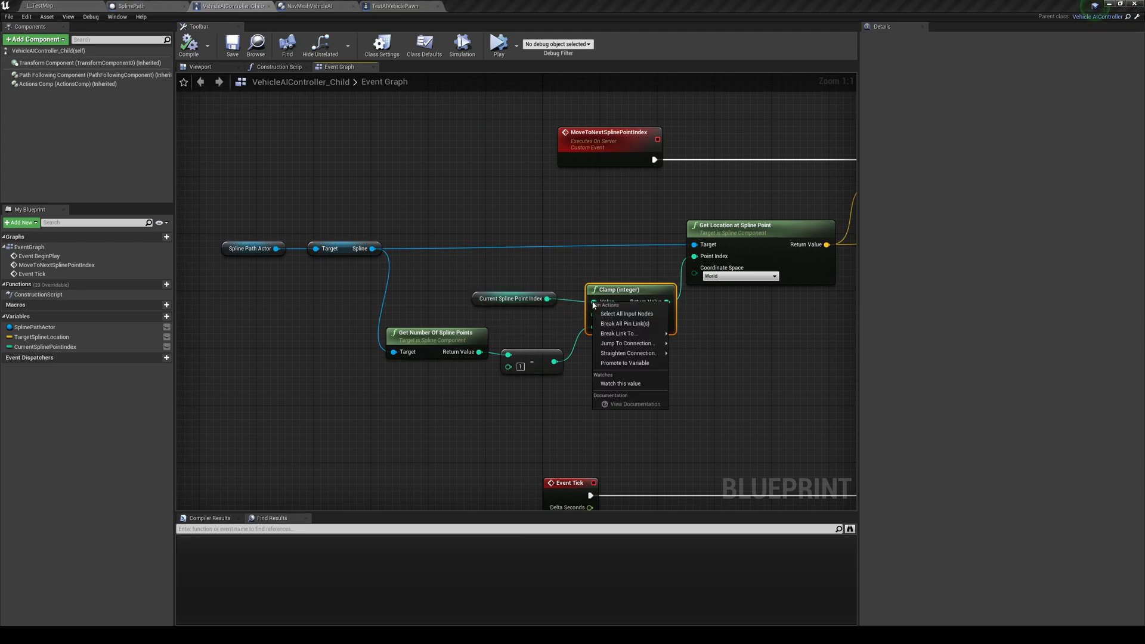
pyautogui.click(630, 477)
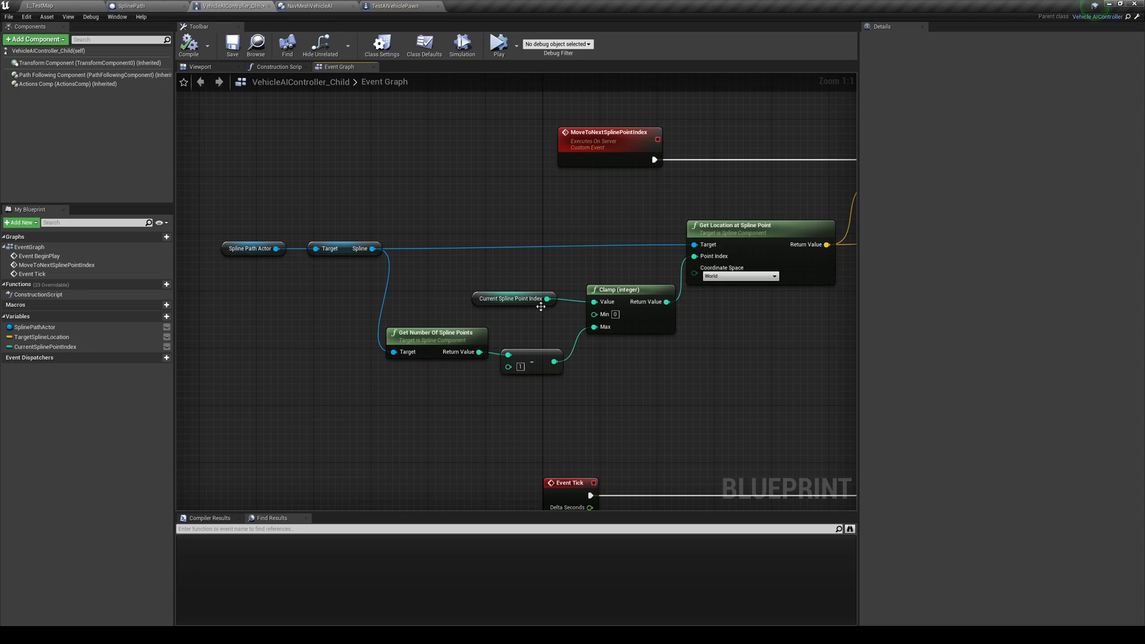
pyautogui.moveTo(671, 331); pyautogui.dragTo(632, 338, button='right')
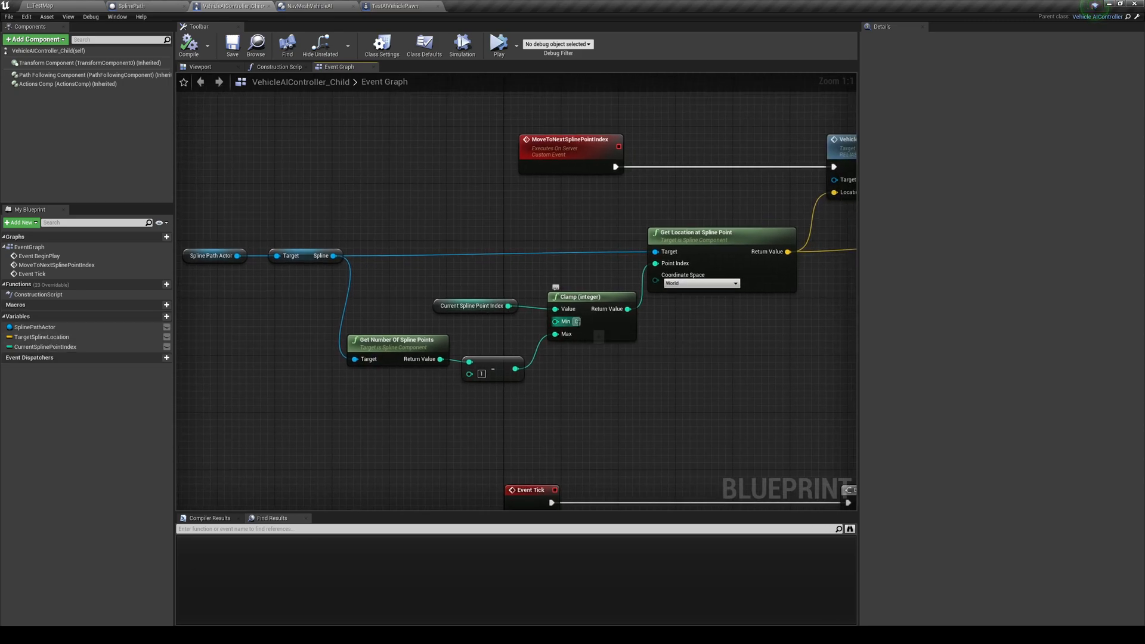
pyautogui.moveTo(654, 377); pyautogui.dragTo(409, 421, button='right')
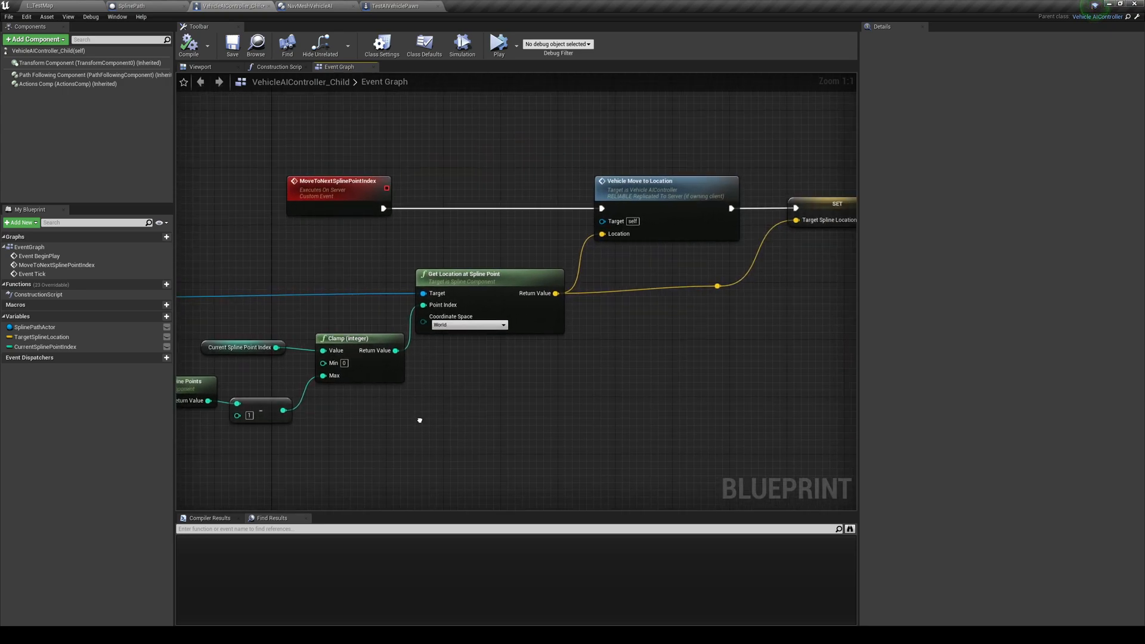
pyautogui.click(454, 291)
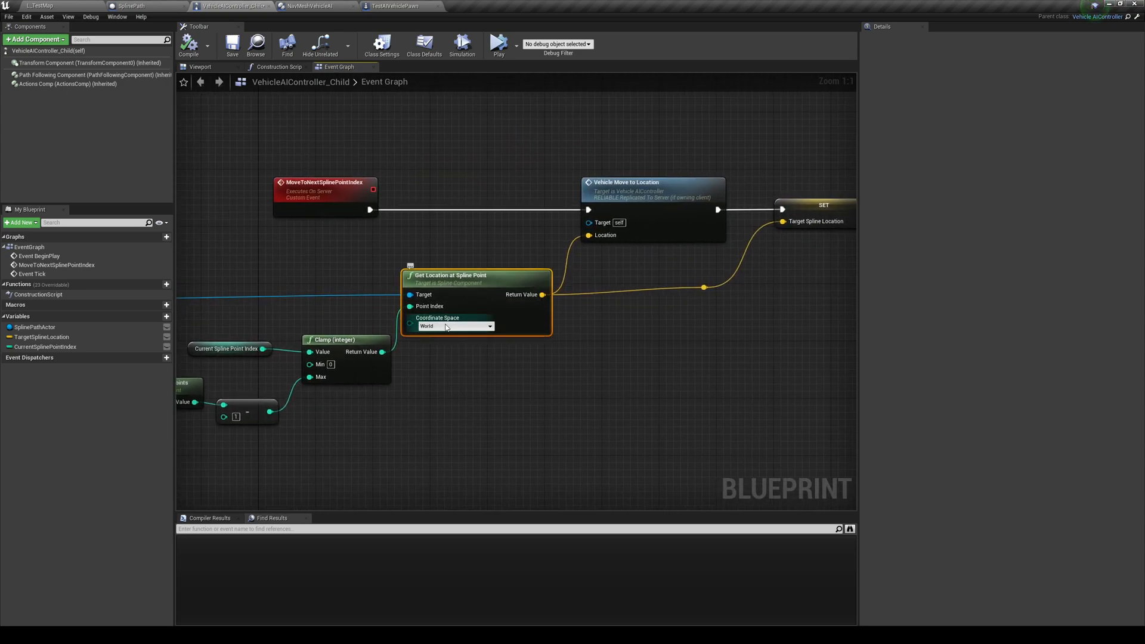
pyautogui.click(461, 405)
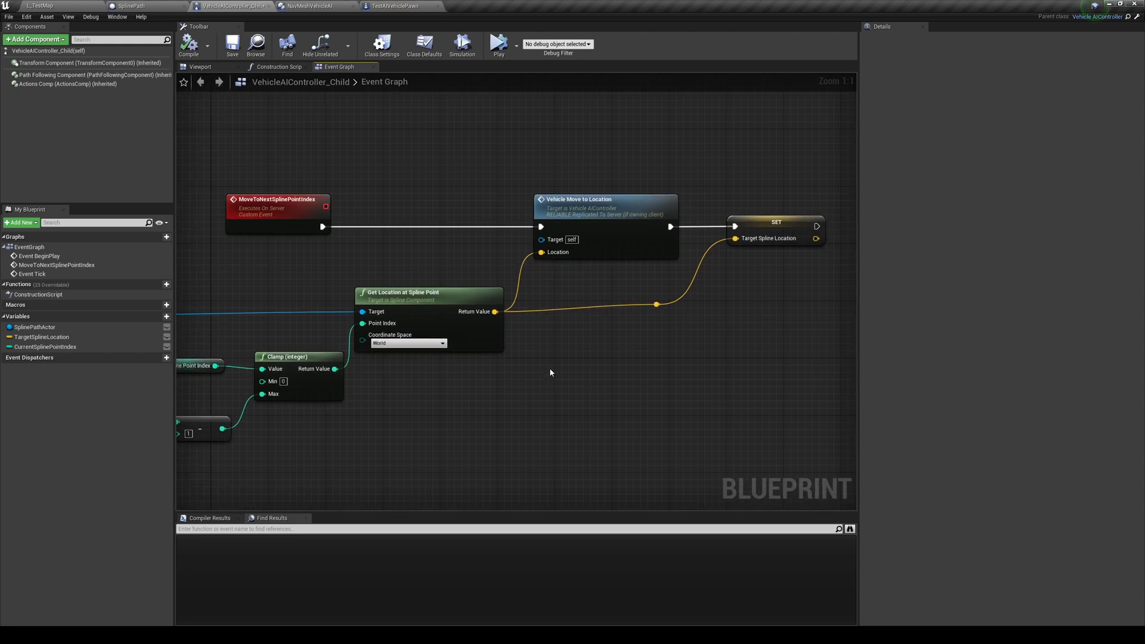
pyautogui.click(134, 6)
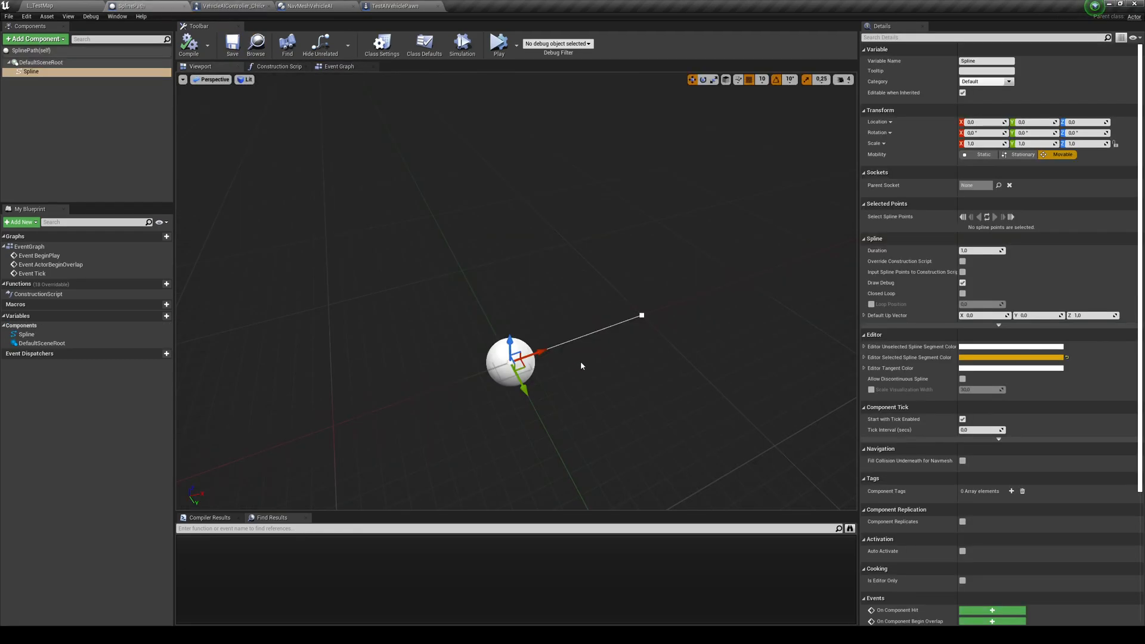
pyautogui.click(233, 5)
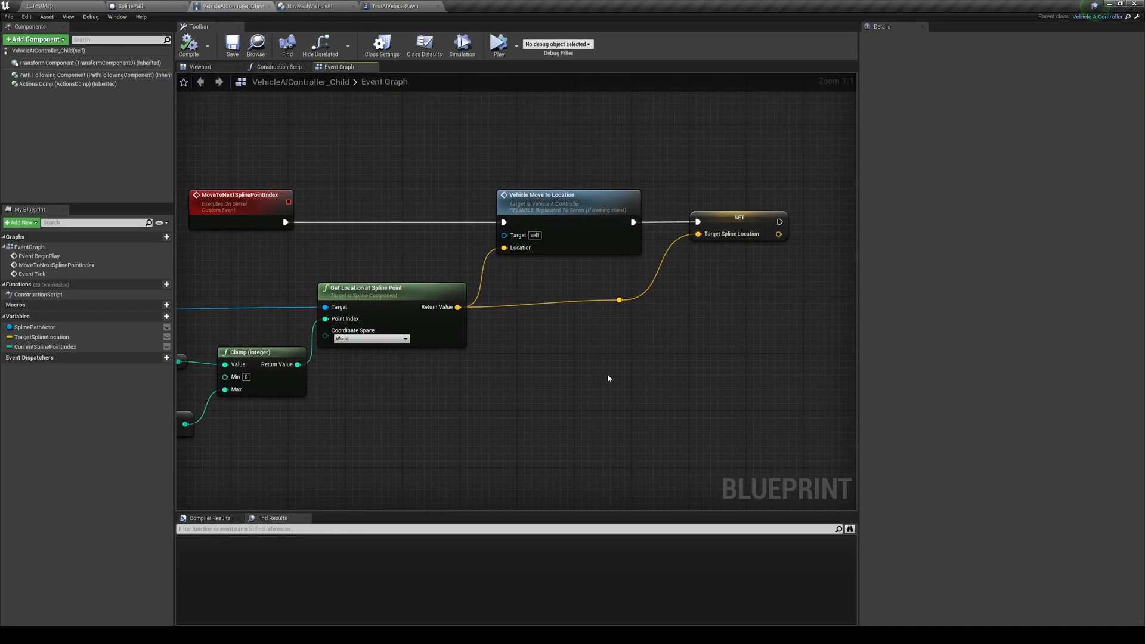
pyautogui.scroll(2, 606, 373)
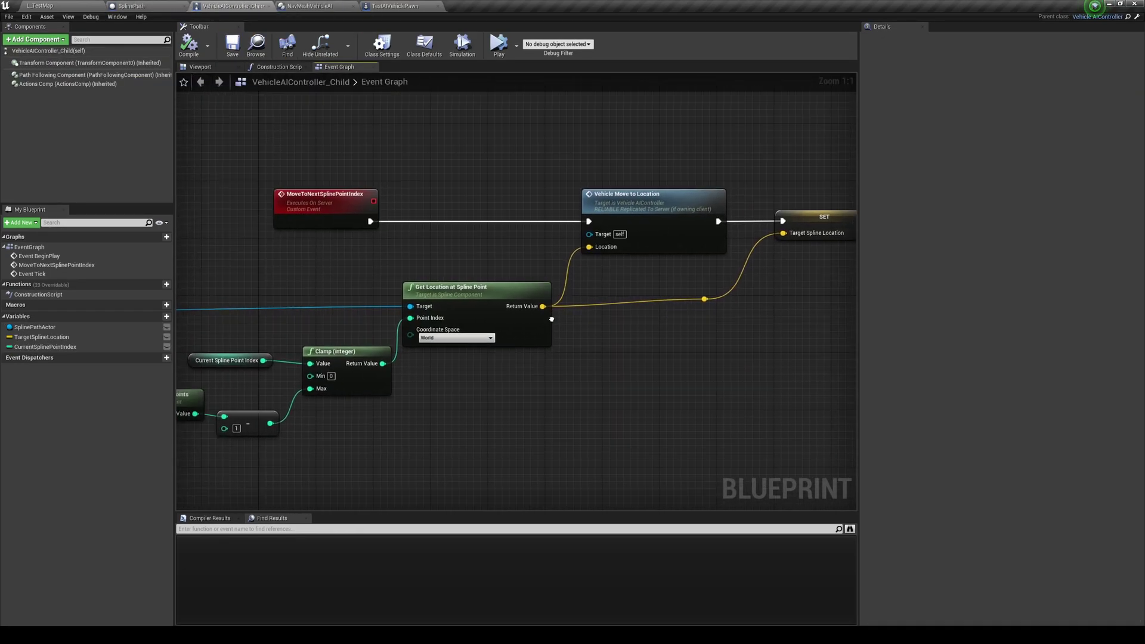
pyautogui.rightClick(582, 137)
pyautogui.write('vehicle')
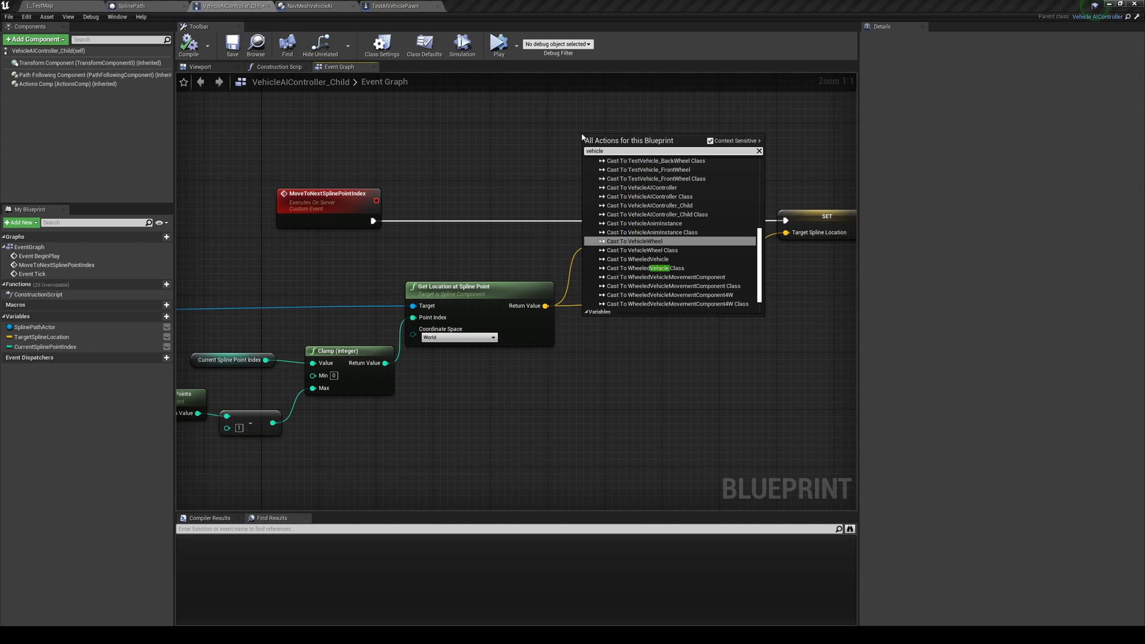
pyautogui.write(' move to')
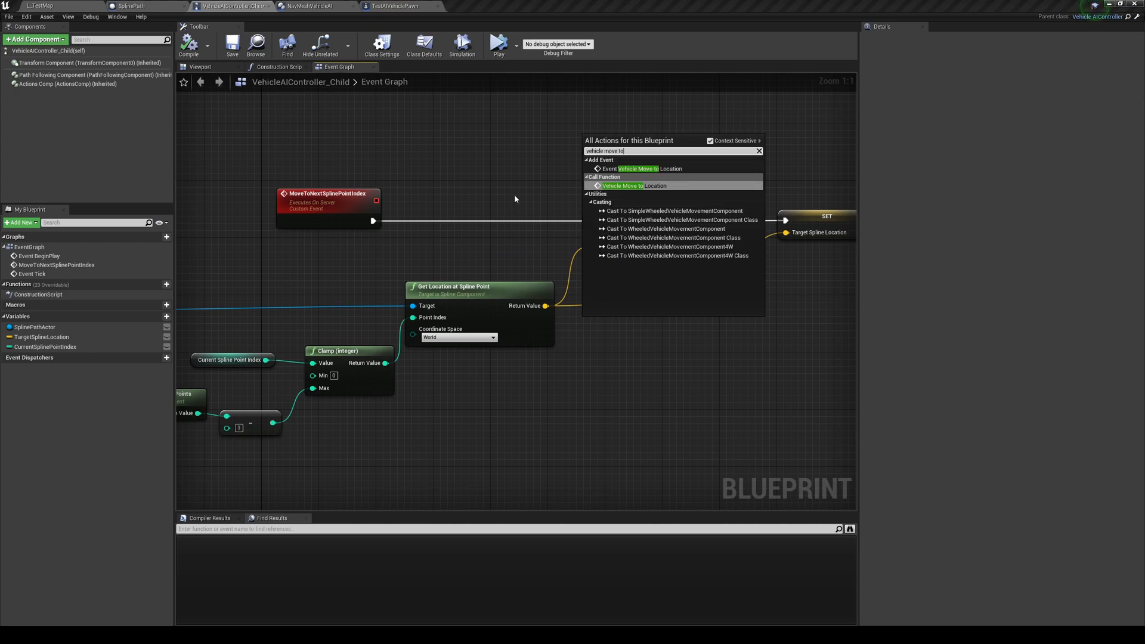
pyautogui.press('Return')
pyautogui.moveTo(591, 241); pyautogui.dragTo(575, 248, button='right')
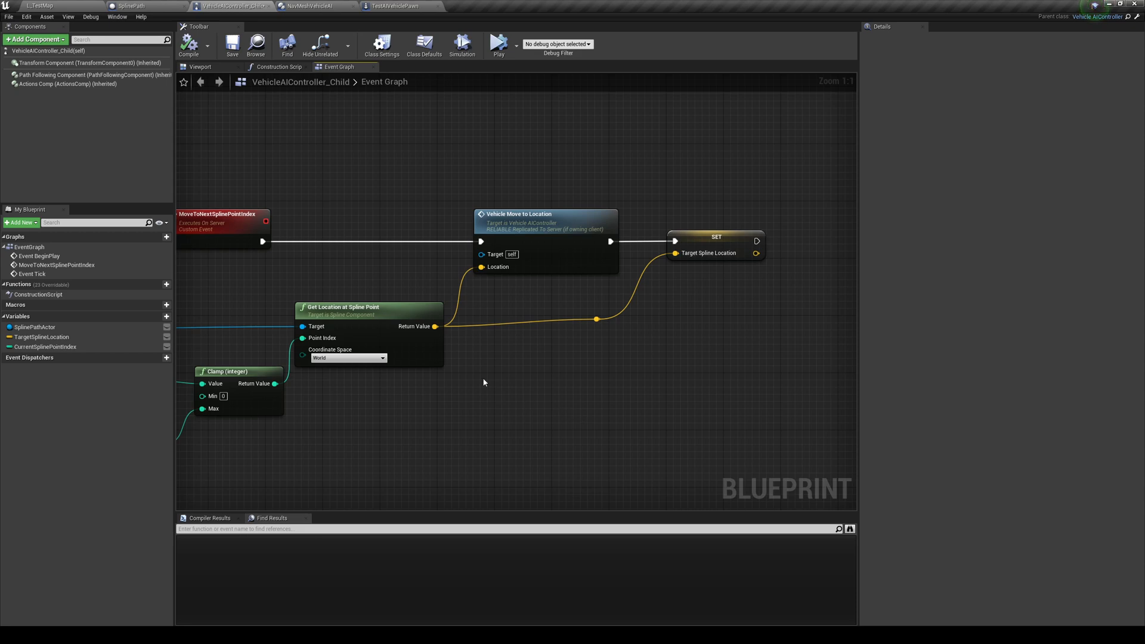
pyautogui.moveTo(435, 325)
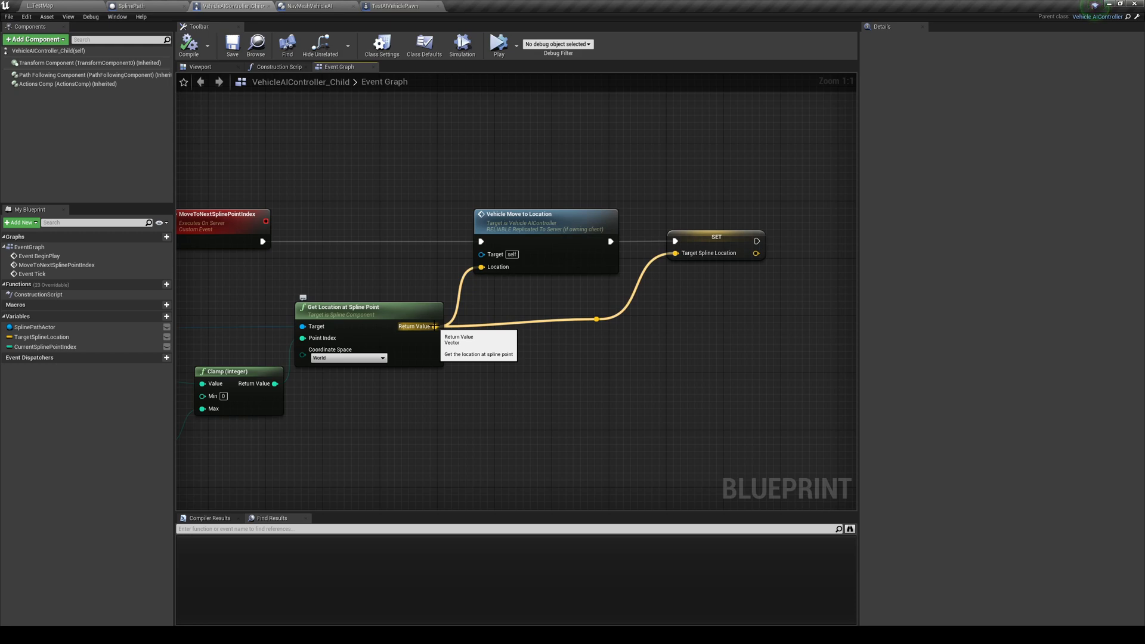
pyautogui.rightClick(435, 327)
pyautogui.click(591, 402)
pyautogui.click(627, 375)
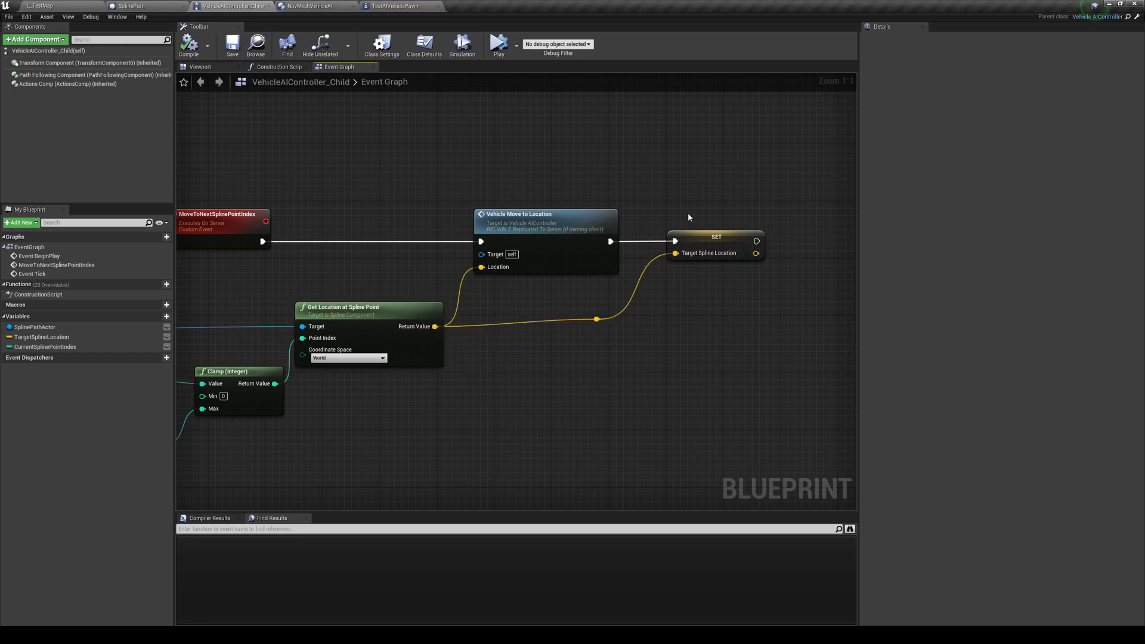
pyautogui.scroll(-2, 601, 356)
pyautogui.scroll(-2, 597, 309)
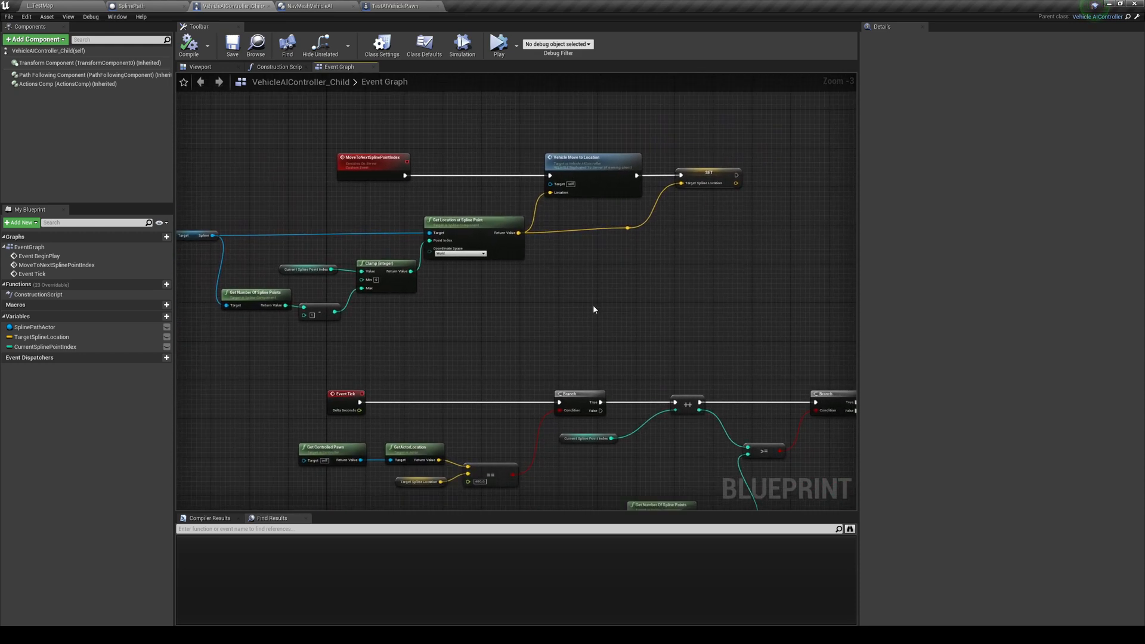
pyautogui.moveTo(595, 304); pyautogui.dragTo(619, 296, button='right')
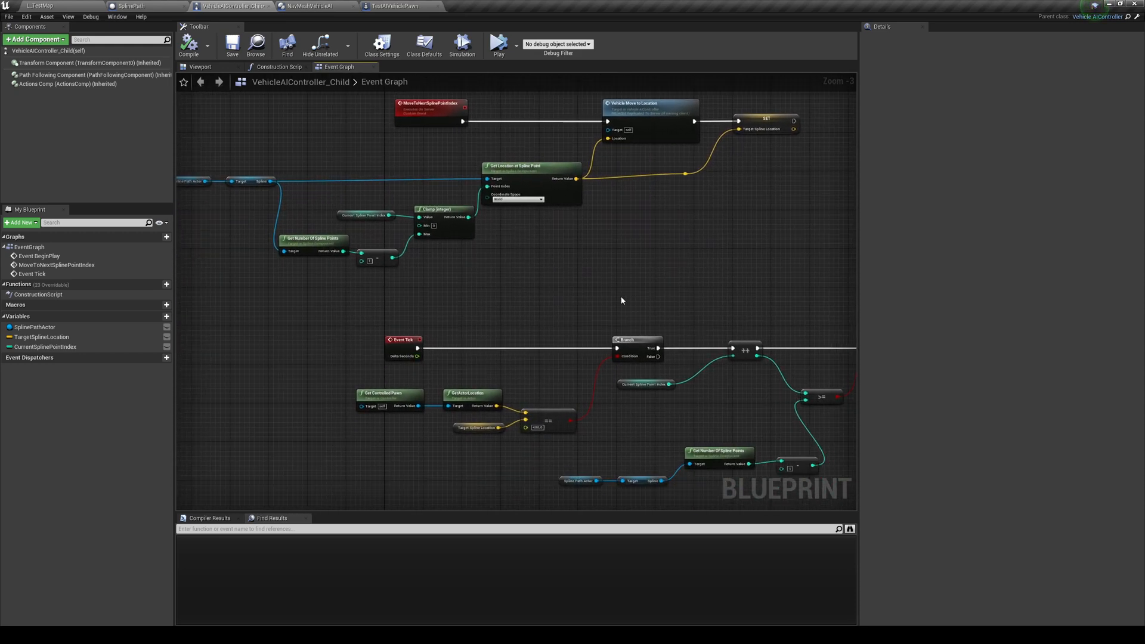
pyautogui.scroll(2, 618, 296)
pyautogui.scroll(2, 537, 298)
pyautogui.moveTo(502, 298)
pyautogui.mouseDown(button='right')
pyautogui.moveTo(489, 268)
pyautogui.moveTo(617, 161)
pyautogui.moveTo(474, 117)
pyautogui.mouseUp(button='right')
pyautogui.scroll(-3, 487, 263)
pyautogui.scroll(-2, 474, 224)
pyautogui.scroll(3, 499, 281)
pyautogui.moveTo(537, 295)
pyautogui.mouseDown(button='right')
pyautogui.moveTo(499, 282)
pyautogui.moveTo(599, 333)
pyautogui.mouseUp(button='right')
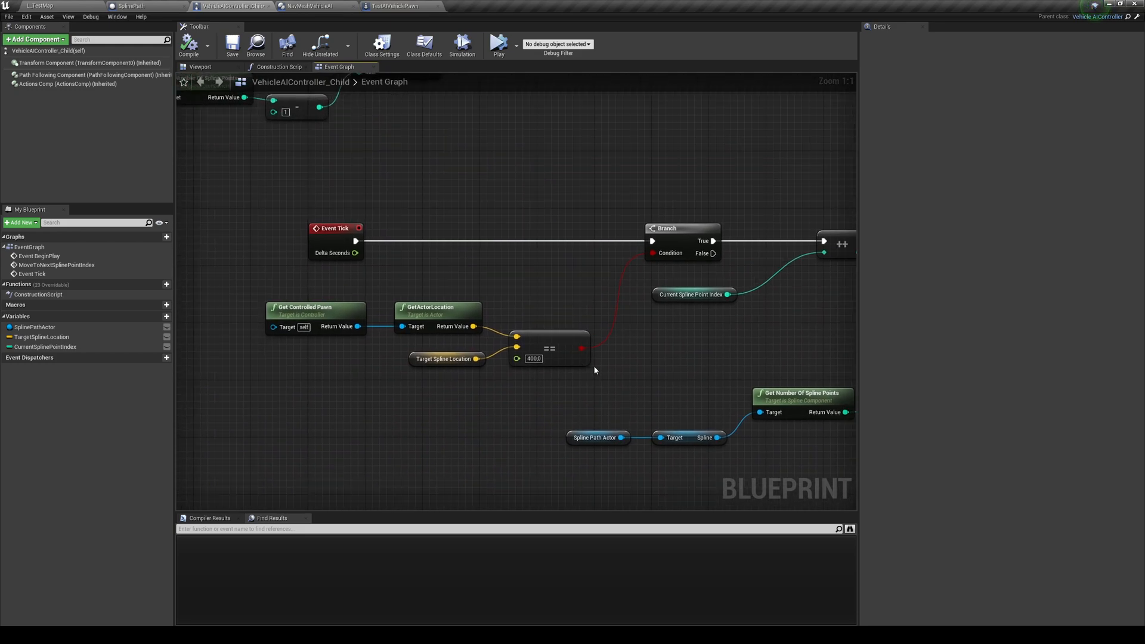
pyautogui.moveTo(381, 320); pyautogui.dragTo(472, 294, button='right')
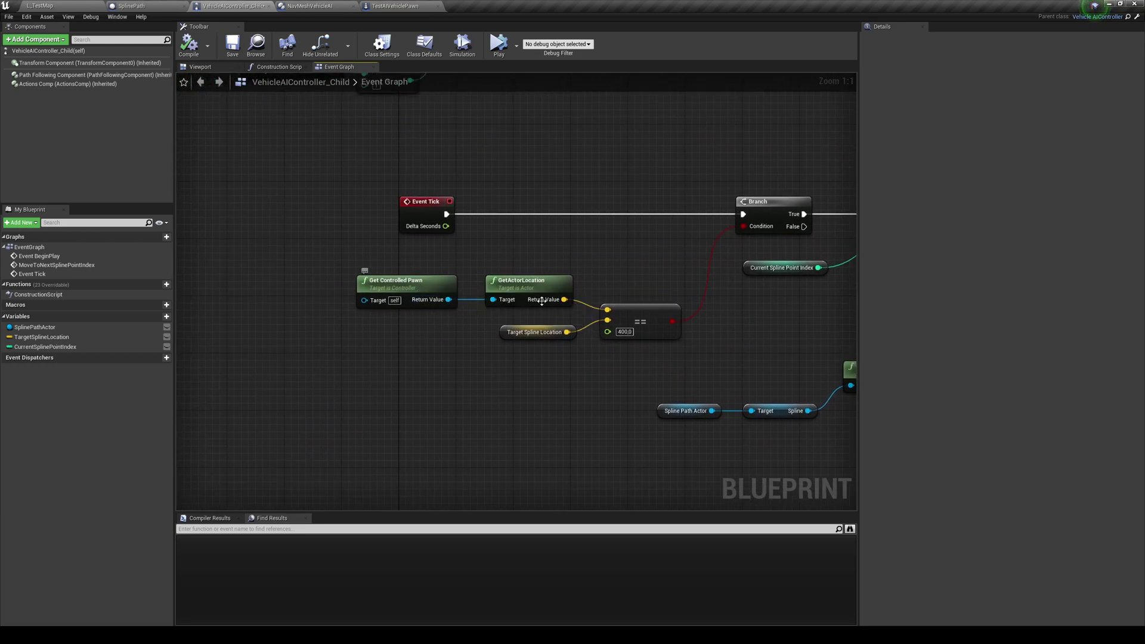
pyautogui.moveTo(523, 271); pyautogui.dragTo(472, 262, button='right')
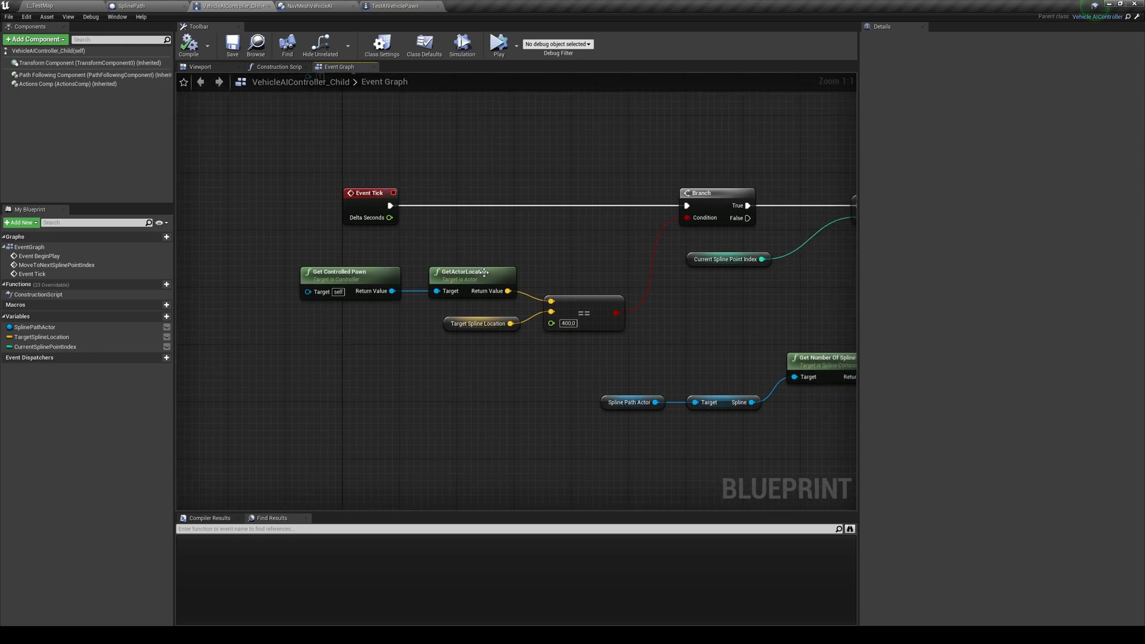
pyautogui.press('Delete')
pyautogui.moveTo(509, 291); pyautogui.dragTo(542, 272)
pyautogui.write('==')
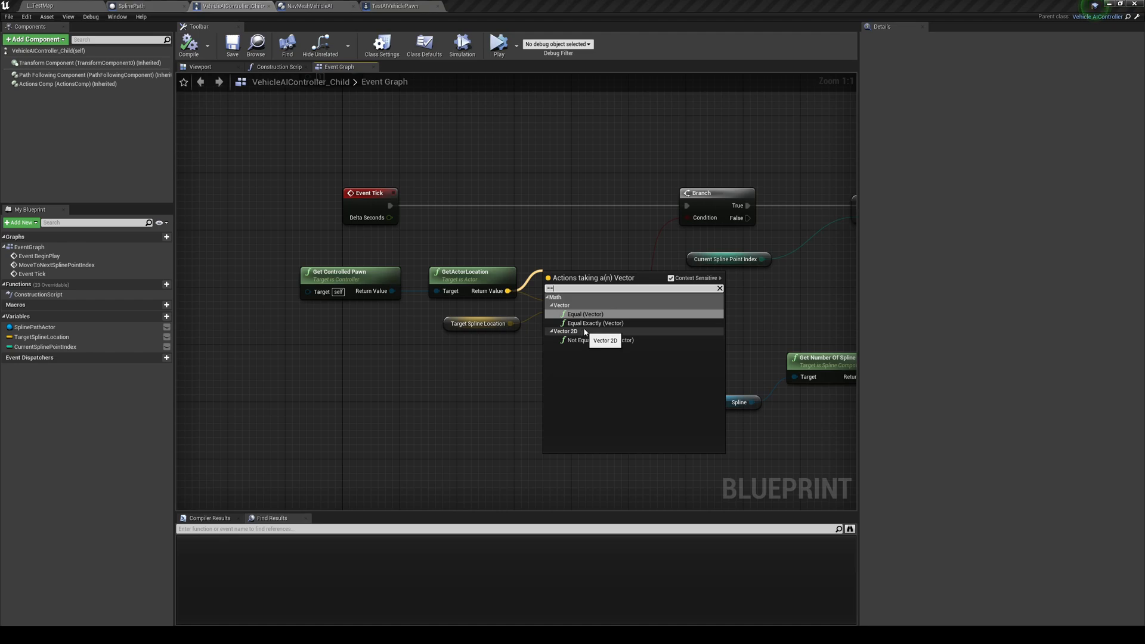
pyautogui.click(585, 314)
pyautogui.moveTo(590, 291); pyautogui.dragTo(619, 269)
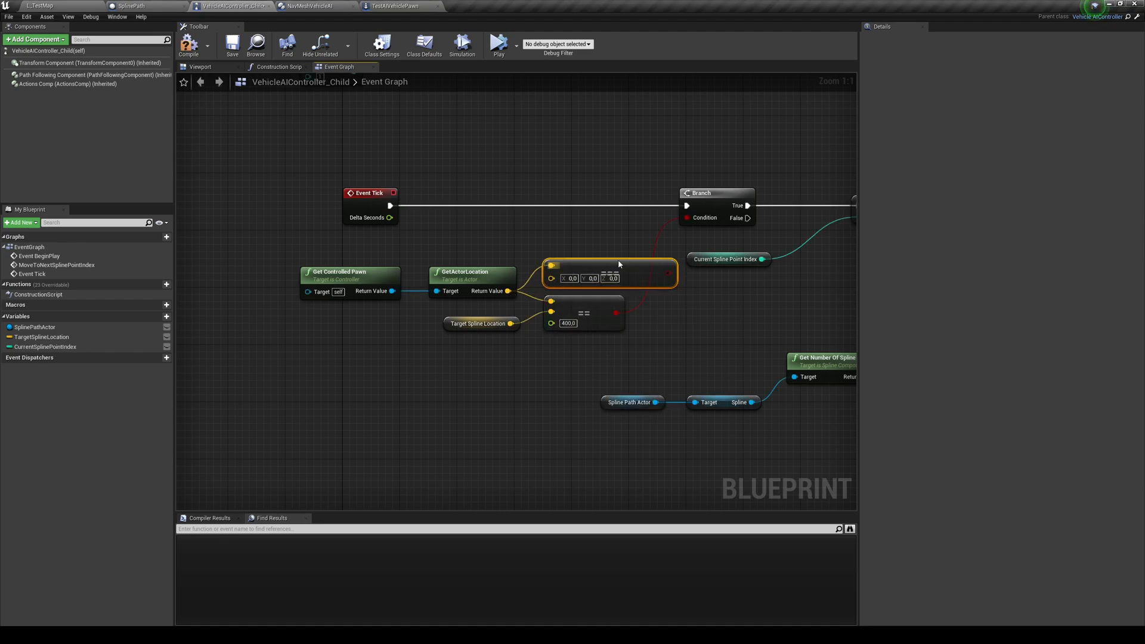
pyautogui.hotkey('ctrl', 'z')
pyautogui.moveTo(506, 292); pyautogui.dragTo(548, 266)
pyautogui.write('==')
pyautogui.press('Return')
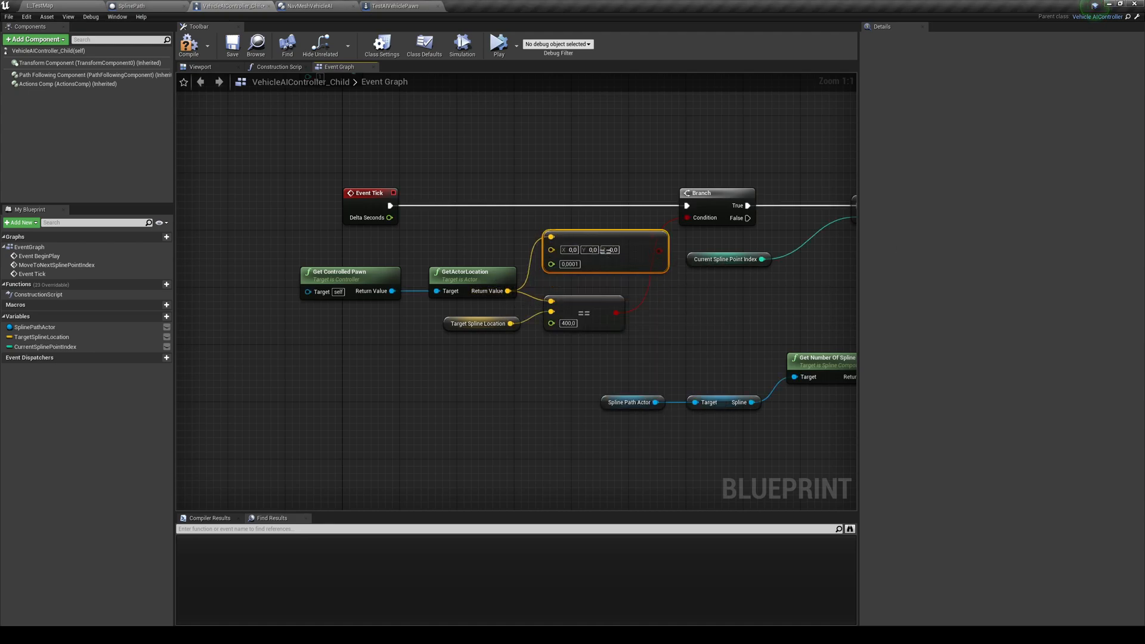
pyautogui.press('Delete')
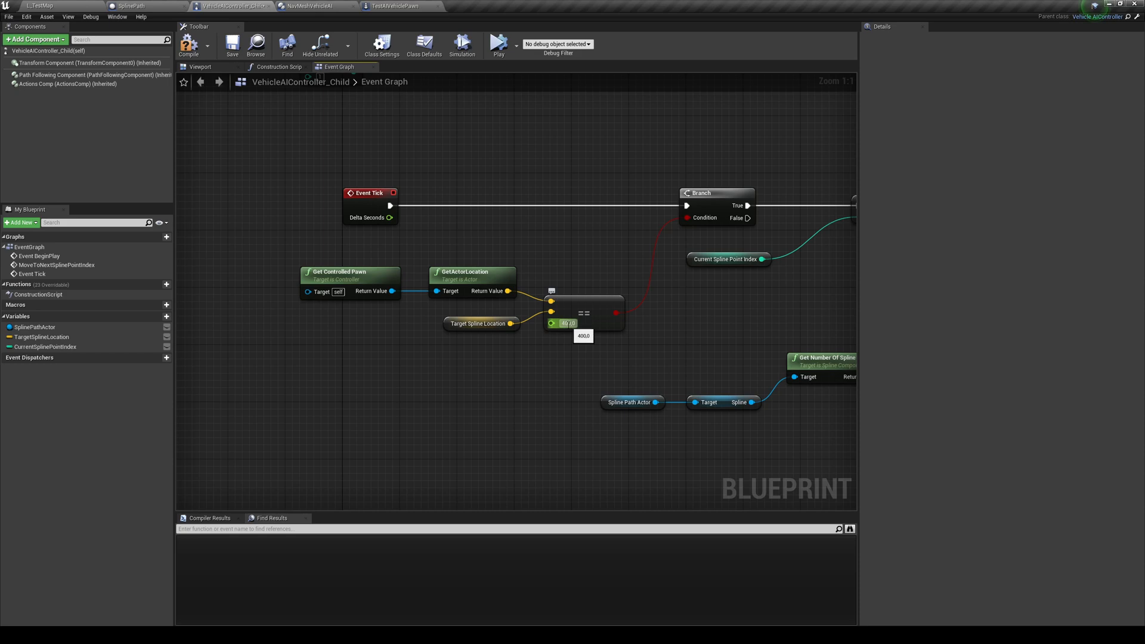
pyautogui.moveTo(518, 370); pyautogui.dragTo(476, 372, button='right')
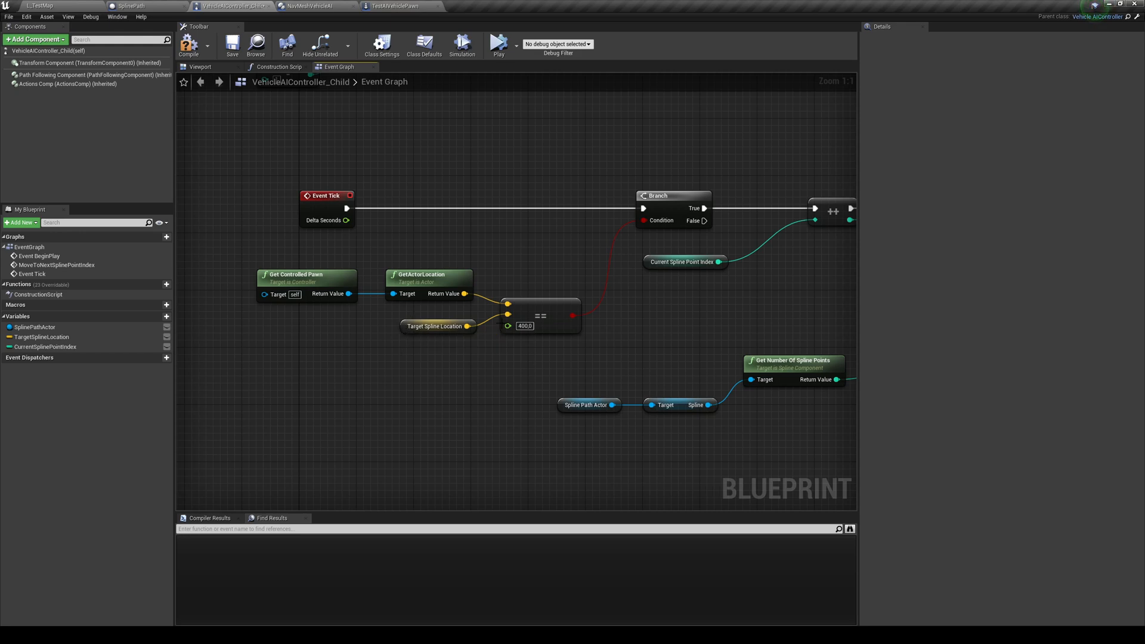
# Review the location comparison and Target Spline Location nodes around Event Tick
pyautogui.moveTo(552, 366)
pyautogui.mouseDown(button='right')
pyautogui.moveTo(513, 368)
pyautogui.moveTo(545, 361)
pyautogui.mouseUp(button='right')
pyautogui.click(521, 311)
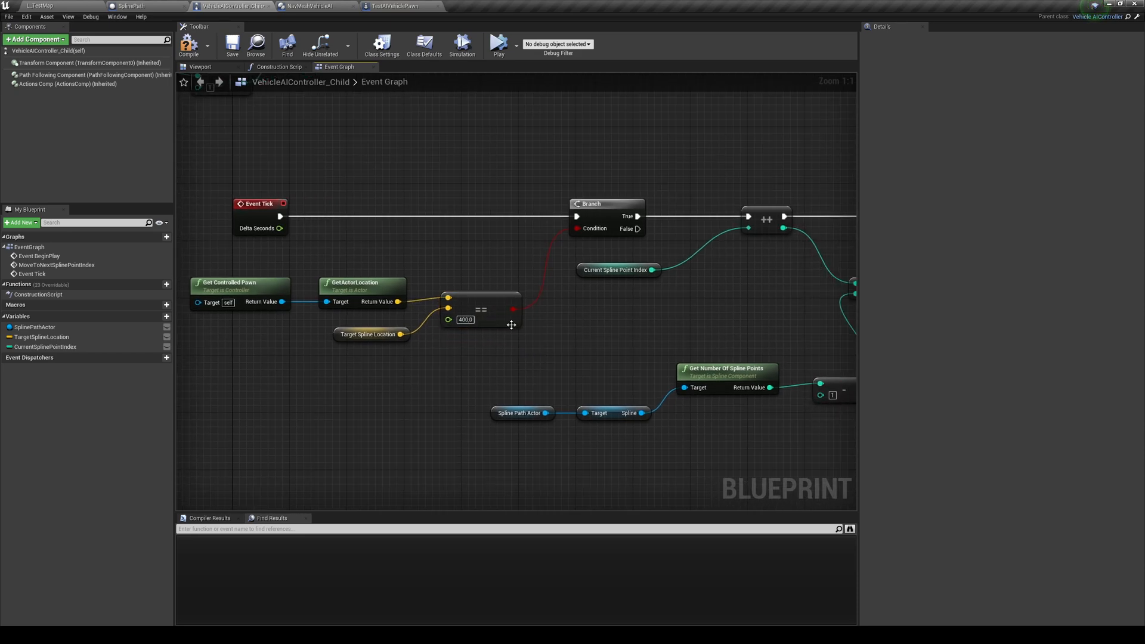
pyautogui.moveTo(512, 324); pyautogui.dragTo(489, 366, button='right')
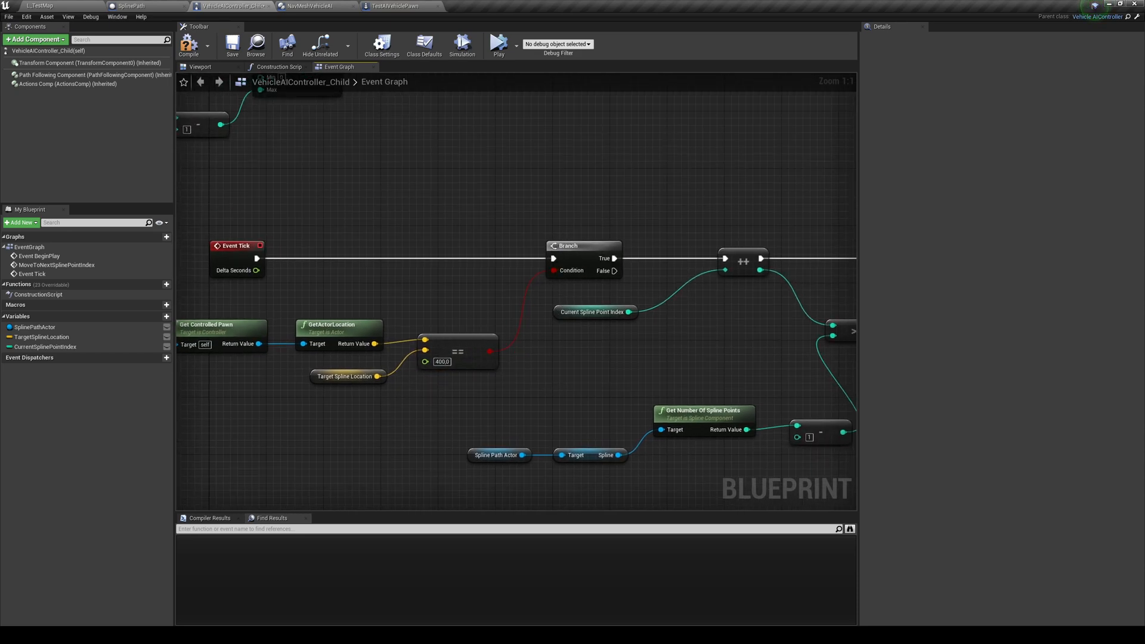
pyautogui.moveTo(554, 244); pyautogui.dragTo(527, 278, button='right')
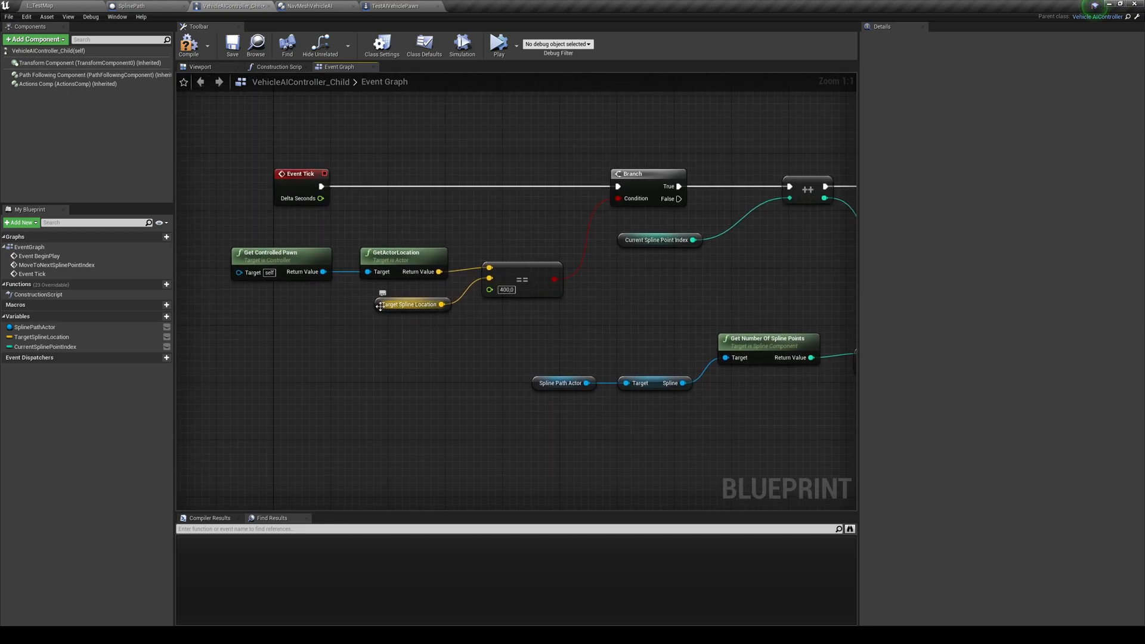
pyautogui.click(402, 304)
pyautogui.moveTo(402, 322); pyautogui.dragTo(447, 376, button='right')
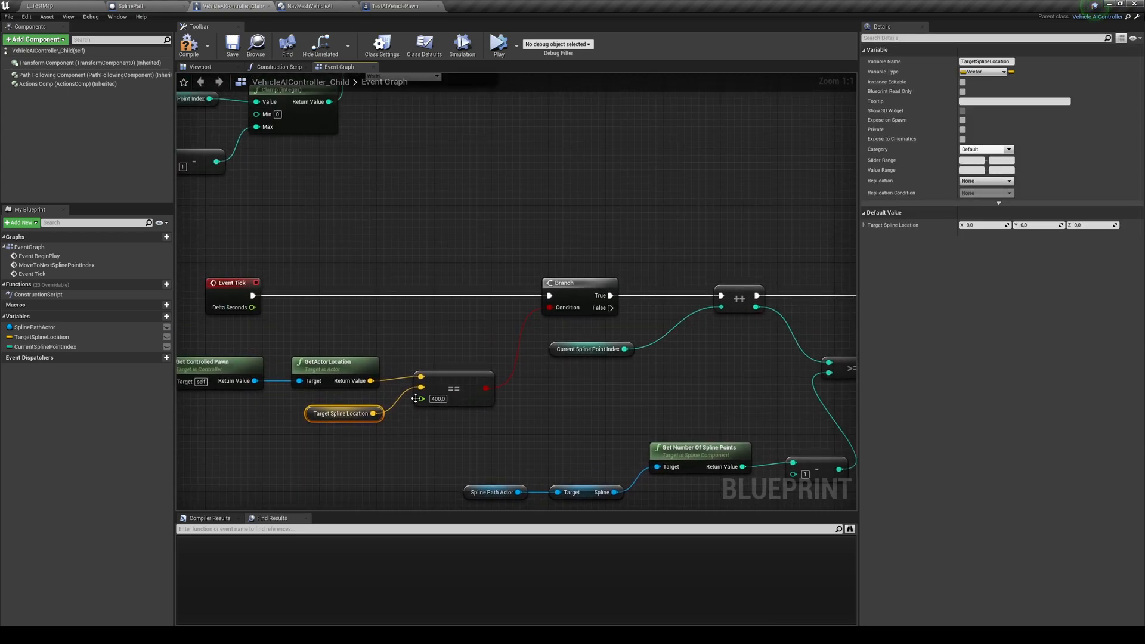
pyautogui.scroll(-2, 536, 268)
# Look over the index increment and Branch logic, then switch to the TestMap level's spline path
pyautogui.moveTo(536, 269); pyautogui.dragTo(587, 205, button='right')
pyautogui.click(587, 204)
pyautogui.scroll(3, 538, 348)
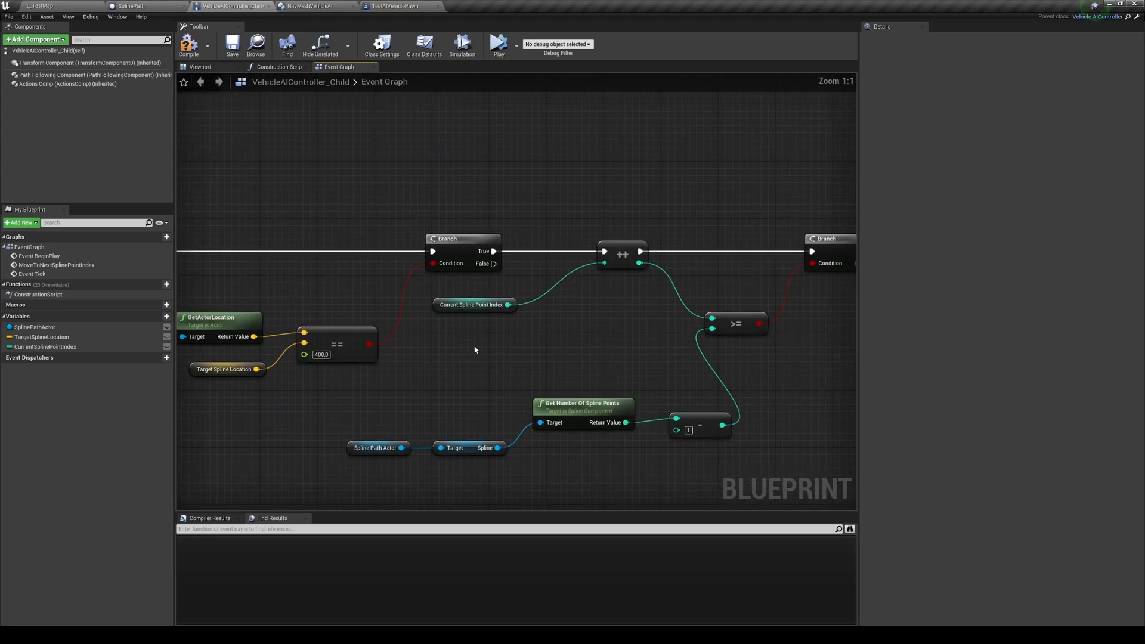
pyautogui.moveTo(511, 352)
pyautogui.mouseDown(button='right')
pyautogui.moveTo(462, 356)
pyautogui.moveTo(425, 291)
pyautogui.mouseUp(button='right')
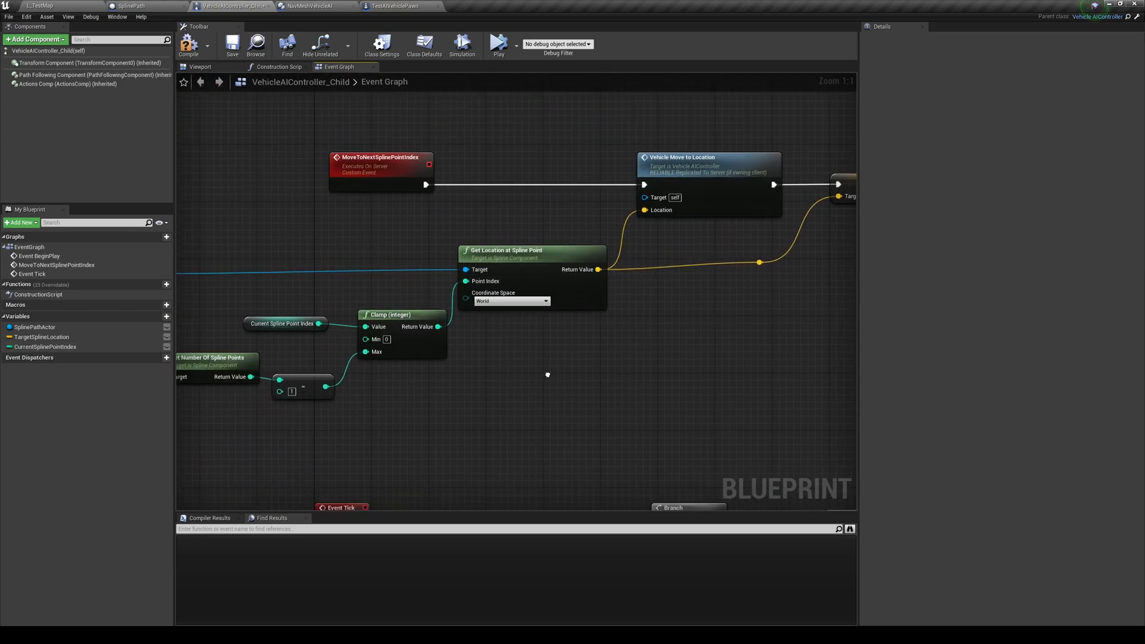
pyautogui.moveTo(241, 291); pyautogui.dragTo(517, 349, button='right')
pyautogui.moveTo(388, 234); pyautogui.dragTo(491, 316, button='right')
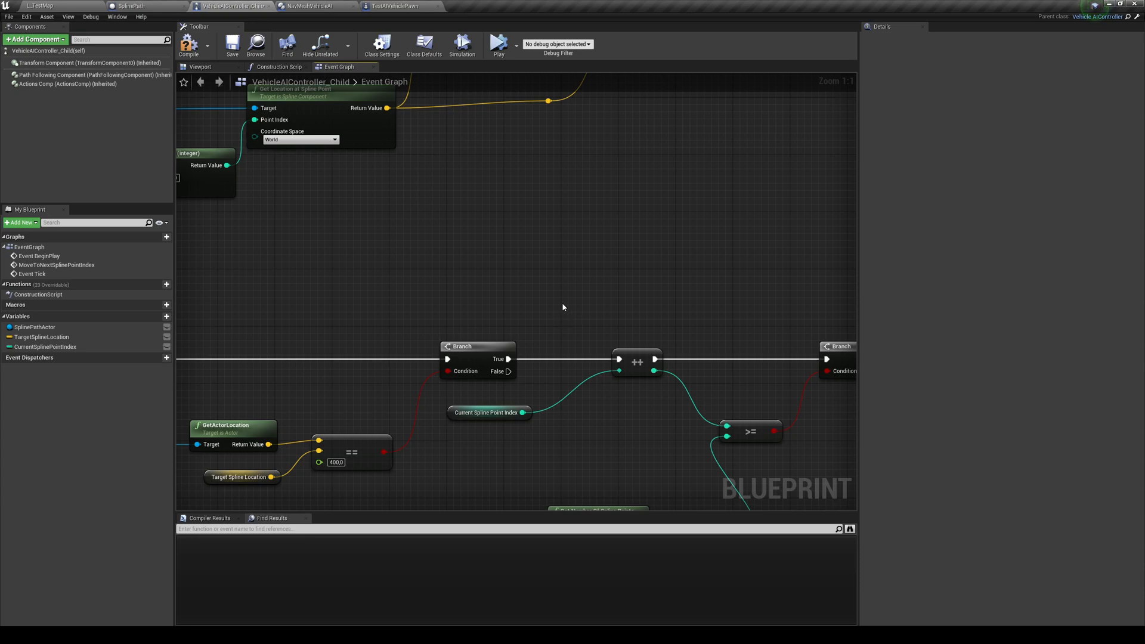
pyautogui.click(40, 5)
pyautogui.moveTo(537, 269); pyautogui.dragTo(448, 224, button='right')
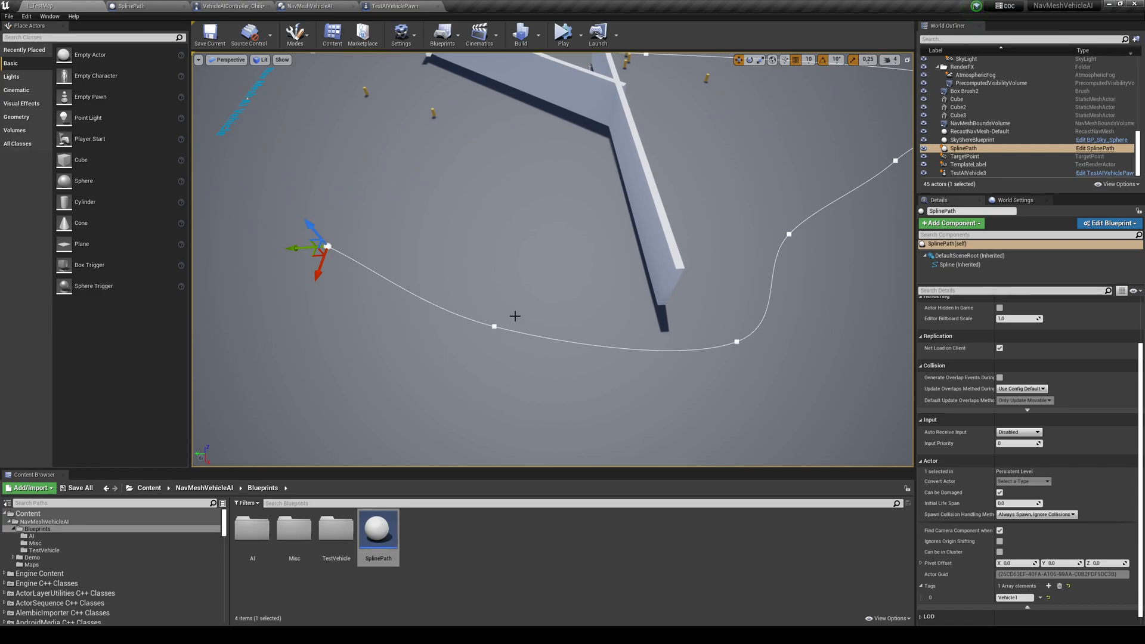
# Back in VehicleAIController_Child, add a >= comparison wired from the incremented spline index
pyautogui.click(233, 5)
pyautogui.moveTo(483, 233); pyautogui.dragTo(521, 273, button='right')
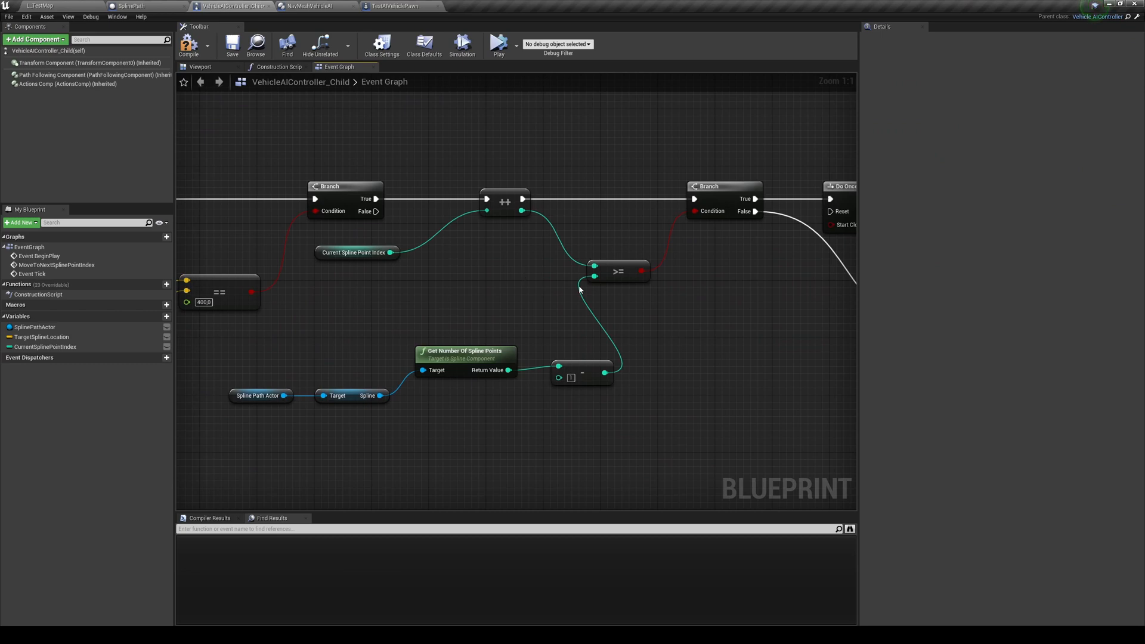
pyautogui.moveTo(521, 212); pyautogui.dragTo(594, 250)
pyautogui.write('>')
pyautogui.click(637, 295)
# Reposition the spline and spline point count nodes beside the MoveToNextSplinePointIndex event
pyautogui.moveTo(325, 350); pyautogui.dragTo(425, 336, button='right')
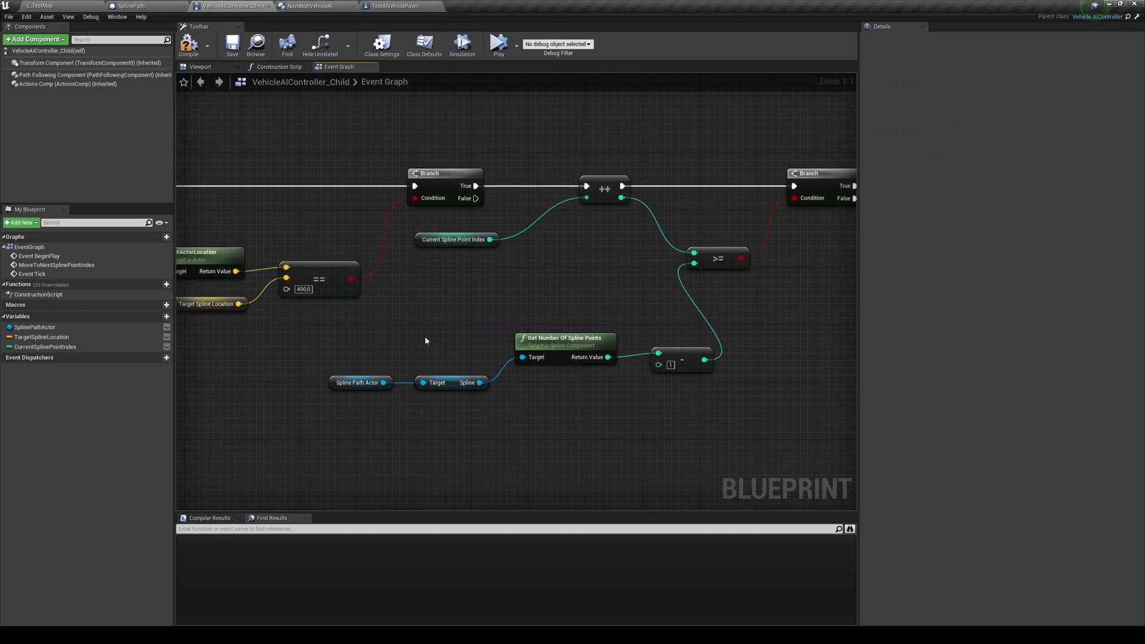
pyautogui.moveTo(470, 370); pyautogui.dragTo(269, 224, button='right')
pyautogui.moveTo(537, 403); pyautogui.dragTo(444, 359, button='right')
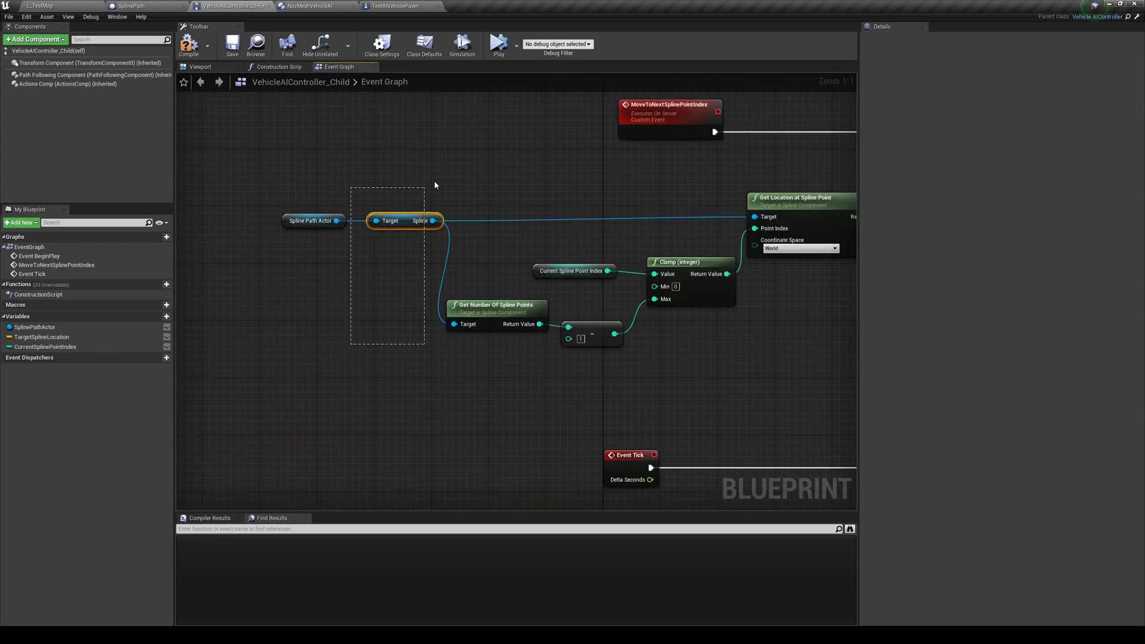
pyautogui.moveTo(351, 184); pyautogui.dragTo(555, 340)
pyautogui.moveTo(465, 376); pyautogui.dragTo(268, 179, button='right')
pyautogui.moveTo(627, 269)
pyautogui.mouseDown(button='right')
pyautogui.moveTo(588, 385)
pyautogui.moveTo(529, 407)
pyautogui.mouseUp(button='right')
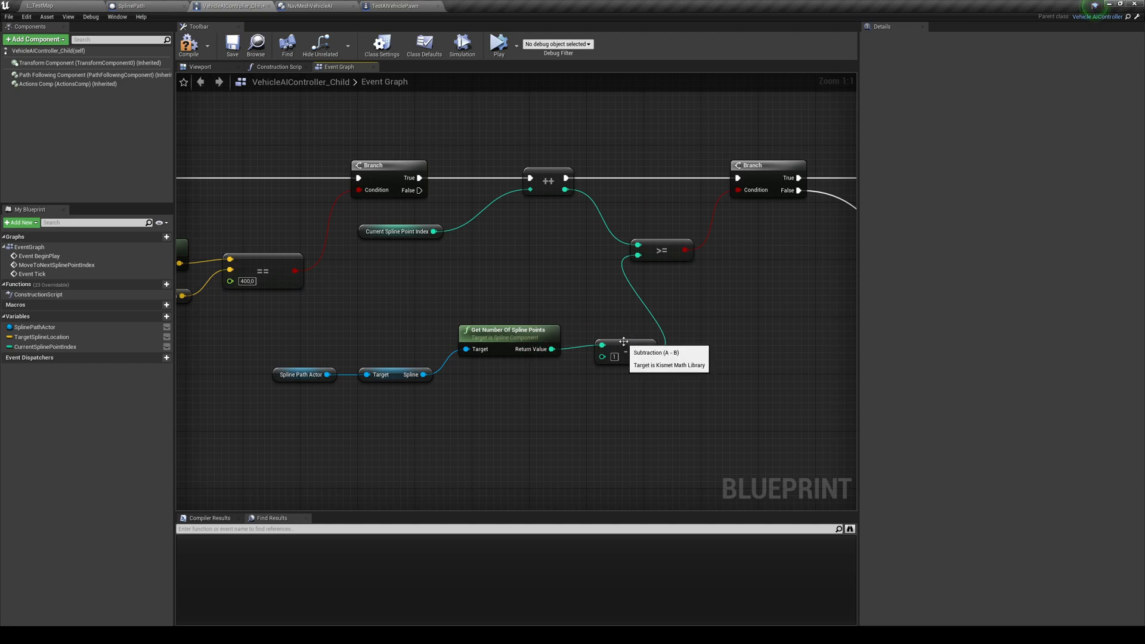
# Review the Branch and Do Once chain and jump to the MoveToNextSplinePointIndex event definition
pyautogui.moveTo(624, 343)
pyautogui.mouseDown(button='right')
pyautogui.moveTo(602, 357)
pyautogui.moveTo(450, 342)
pyautogui.mouseUp(button='right')
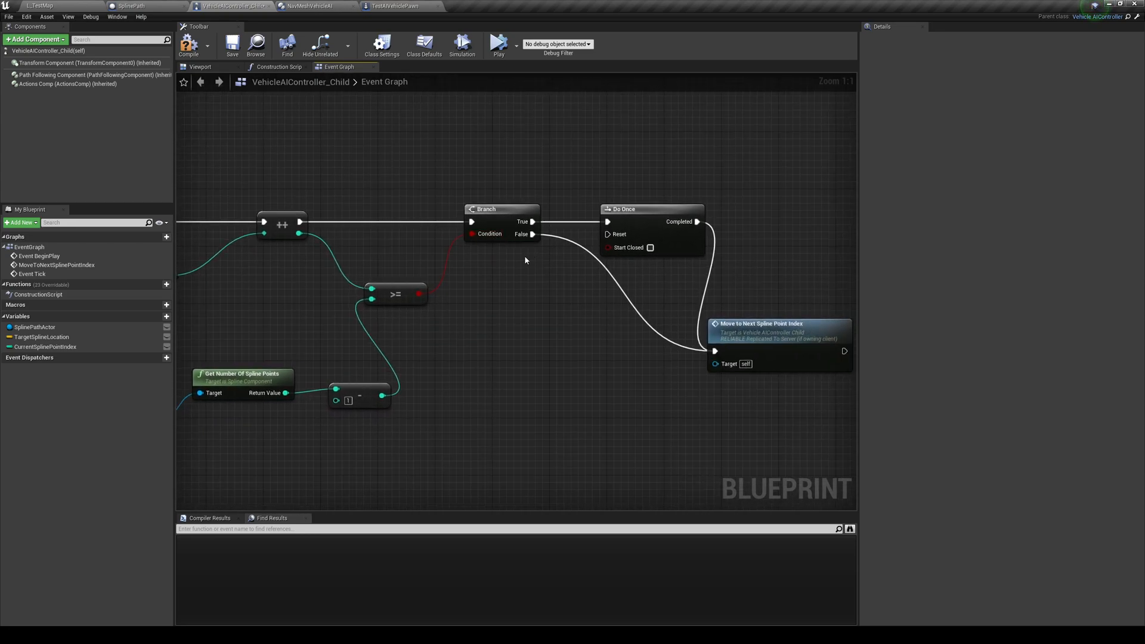
pyautogui.moveTo(621, 286); pyautogui.dragTo(456, 276, button='right')
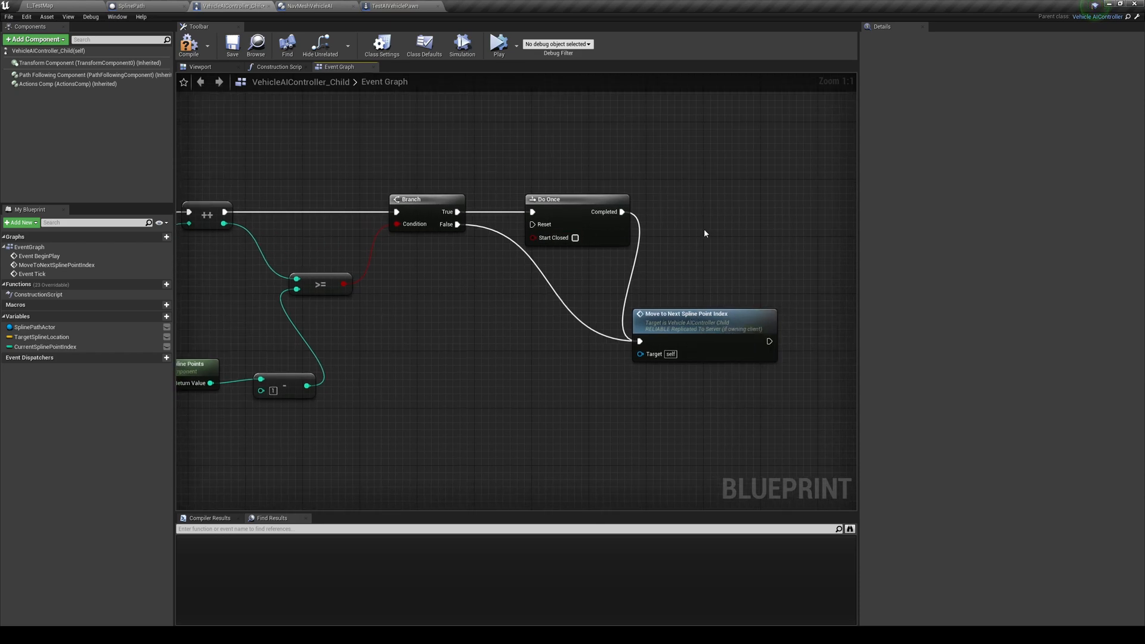
pyautogui.moveTo(705, 229); pyautogui.dragTo(690, 234, button='right')
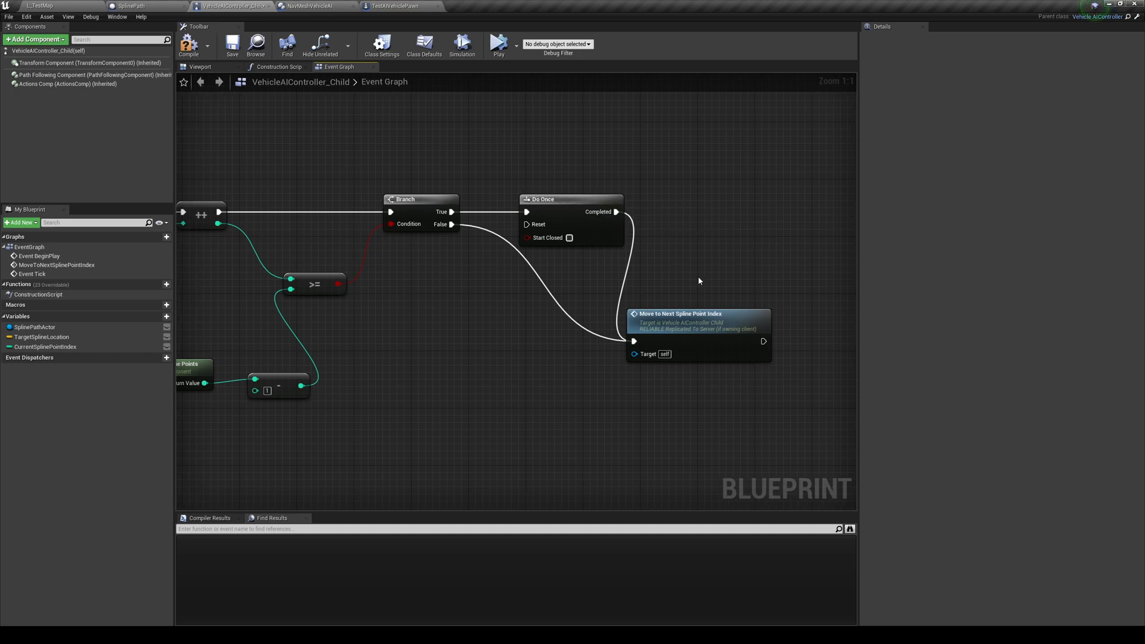
pyautogui.moveTo(460, 249); pyautogui.dragTo(546, 292, button='right')
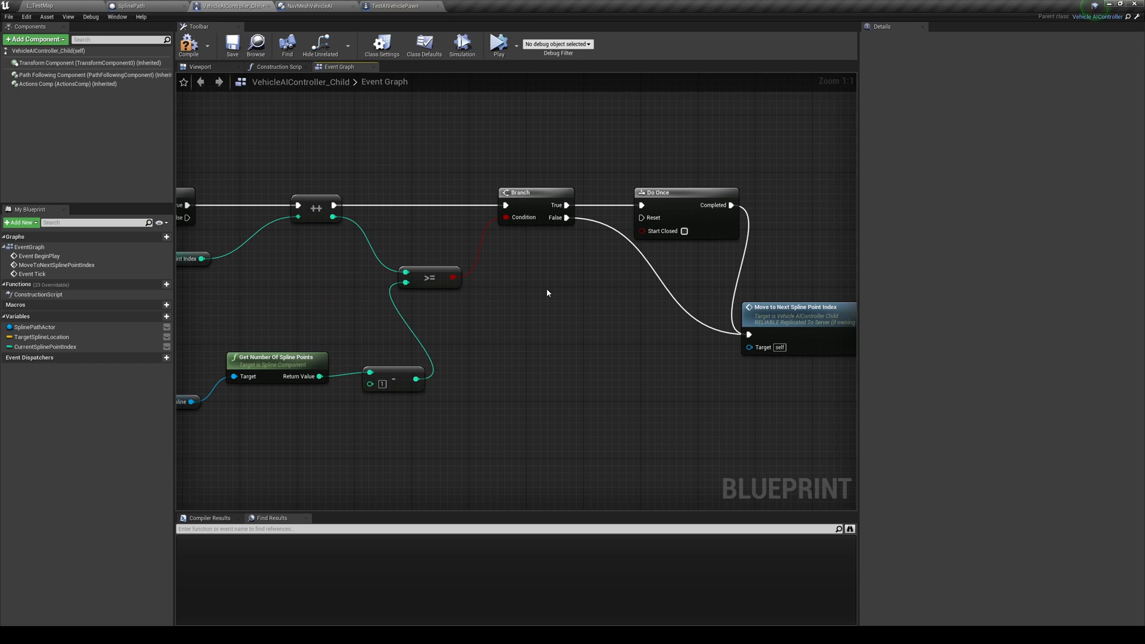
pyautogui.moveTo(547, 292); pyautogui.dragTo(513, 296, button='right')
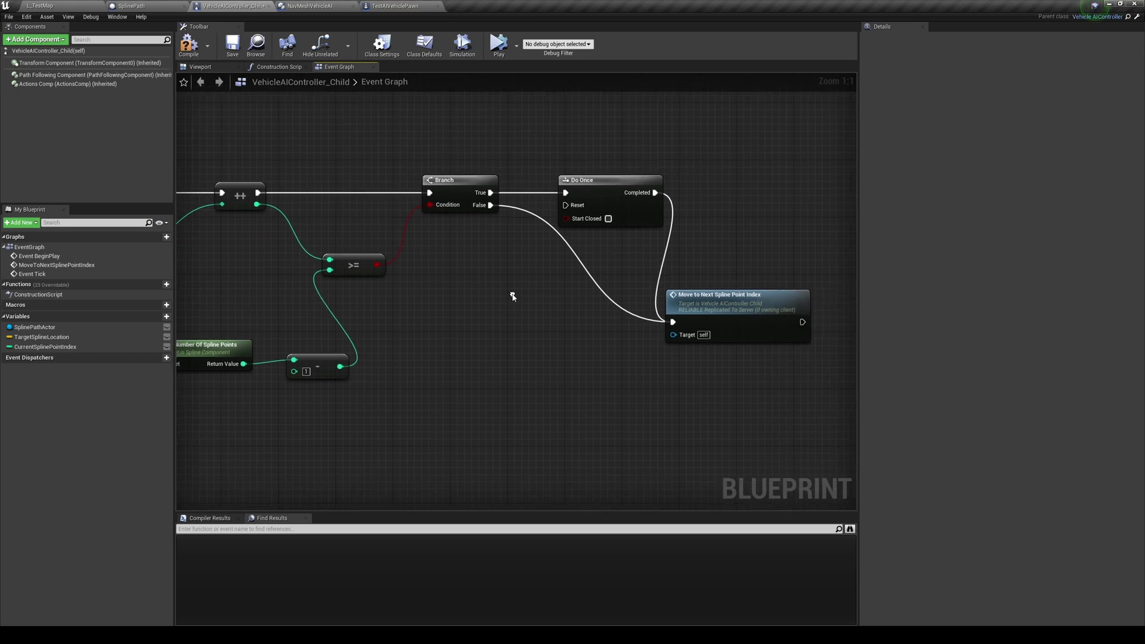
pyautogui.doubleClick(720, 294)
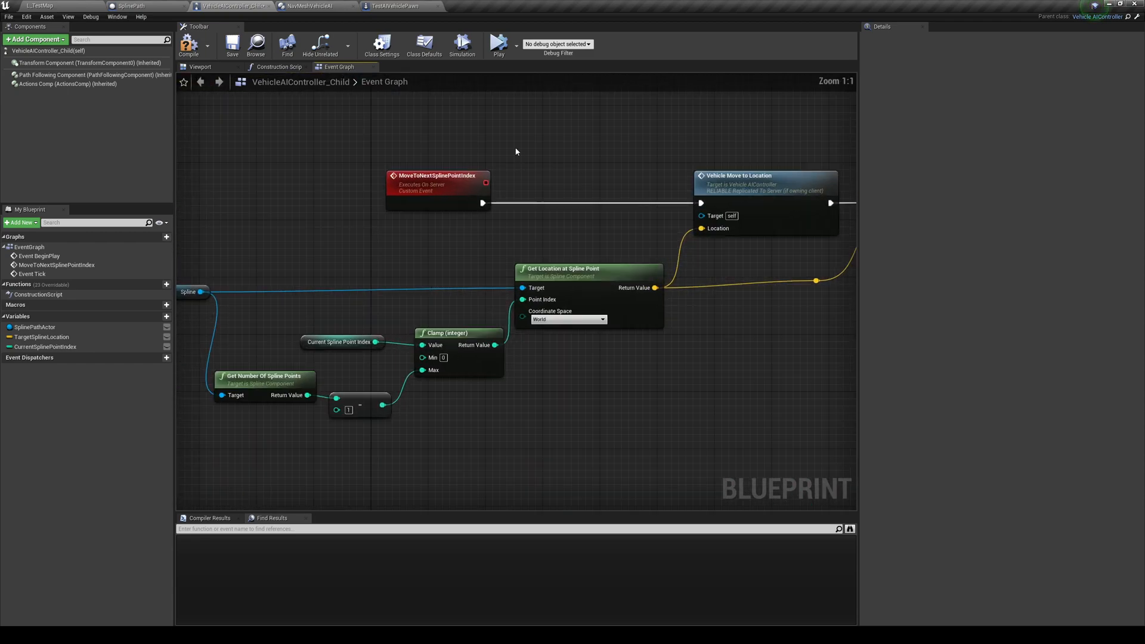
pyautogui.moveTo(332, 236); pyautogui.dragTo(358, 134, button='right')
pyautogui.moveTo(403, 260); pyautogui.dragTo(269, 224, button='right')
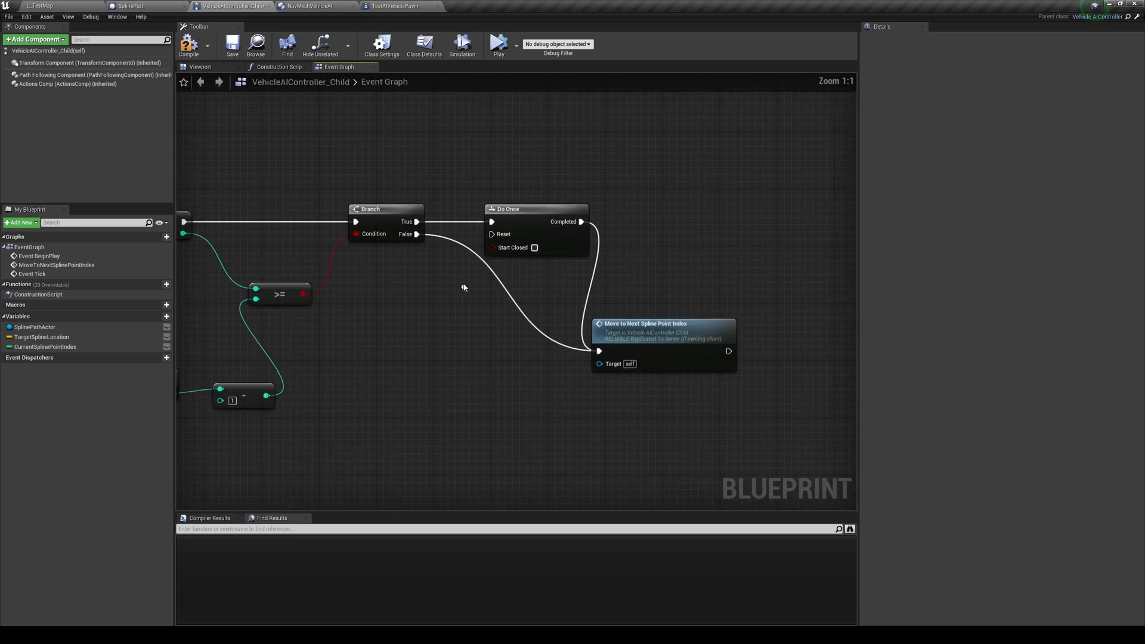
pyautogui.scroll(-5, 724, 343)
pyautogui.scroll(1, 724, 343)
pyautogui.scroll(2, 592, 336)
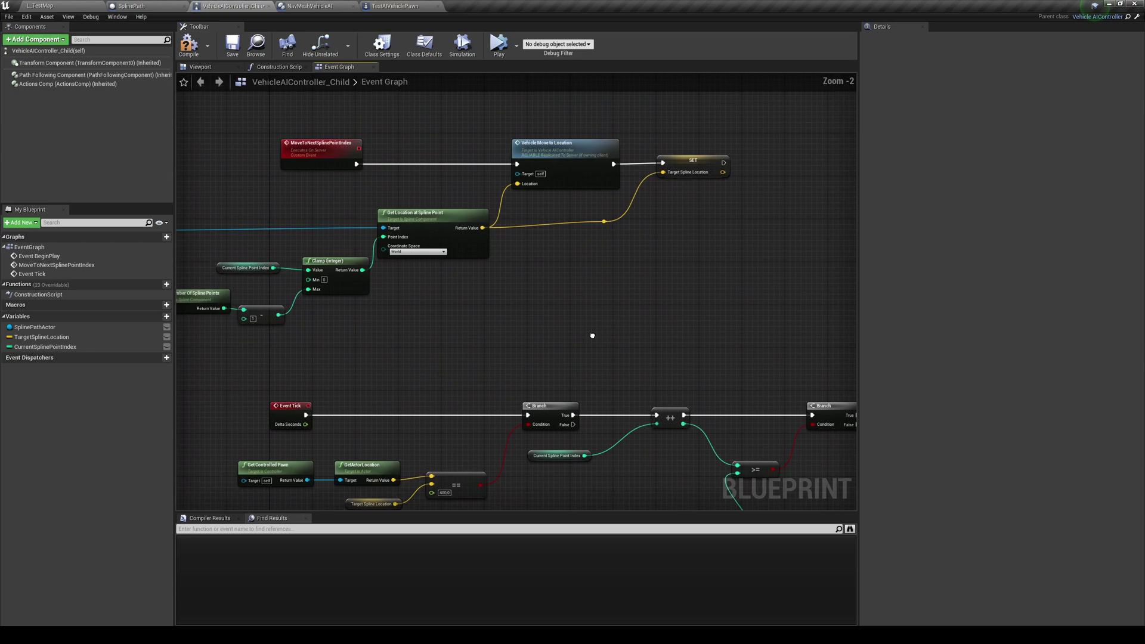
# Start simulating TestMap and check NavMeshVehicleAI's speed settings in TestAIVehiclePawn
pyautogui.click(56, 6)
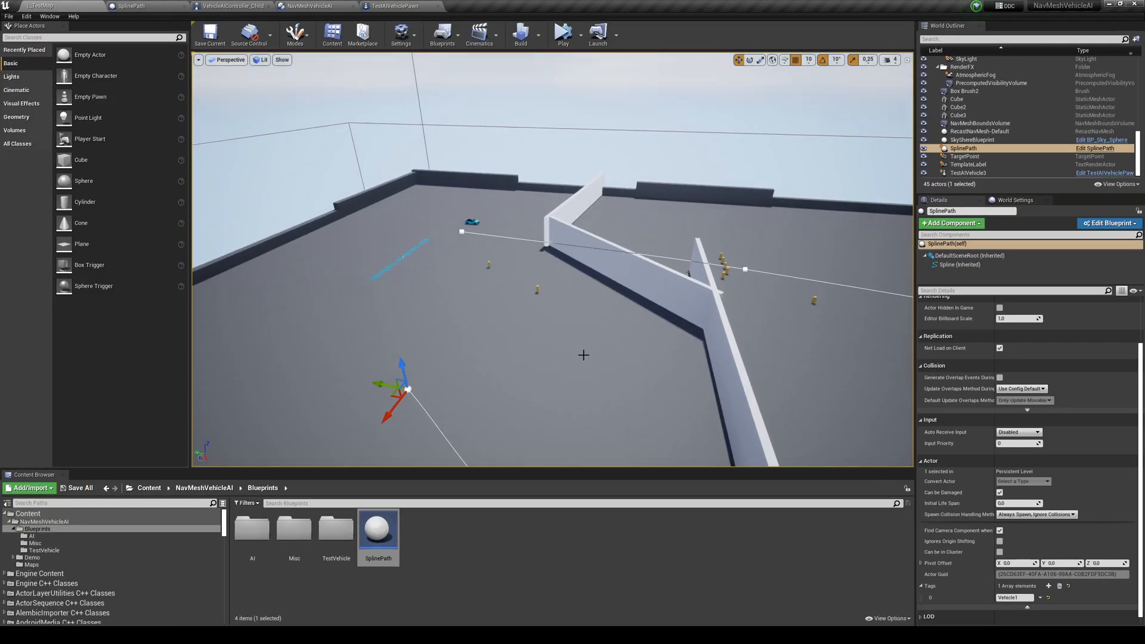
pyautogui.click(563, 34)
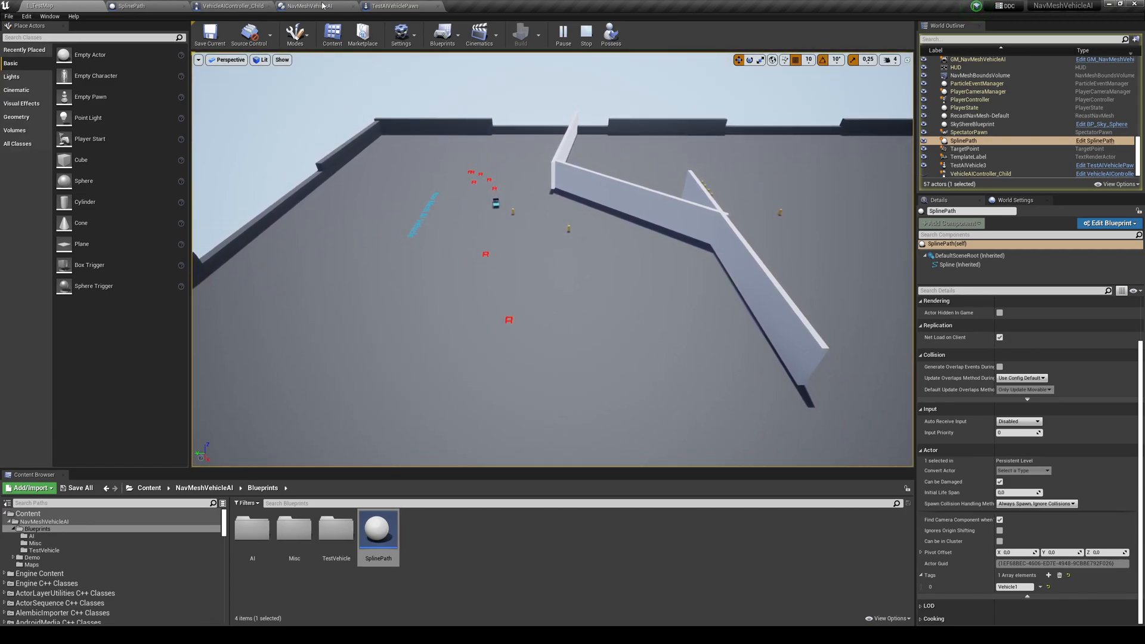
pyautogui.click(397, 6)
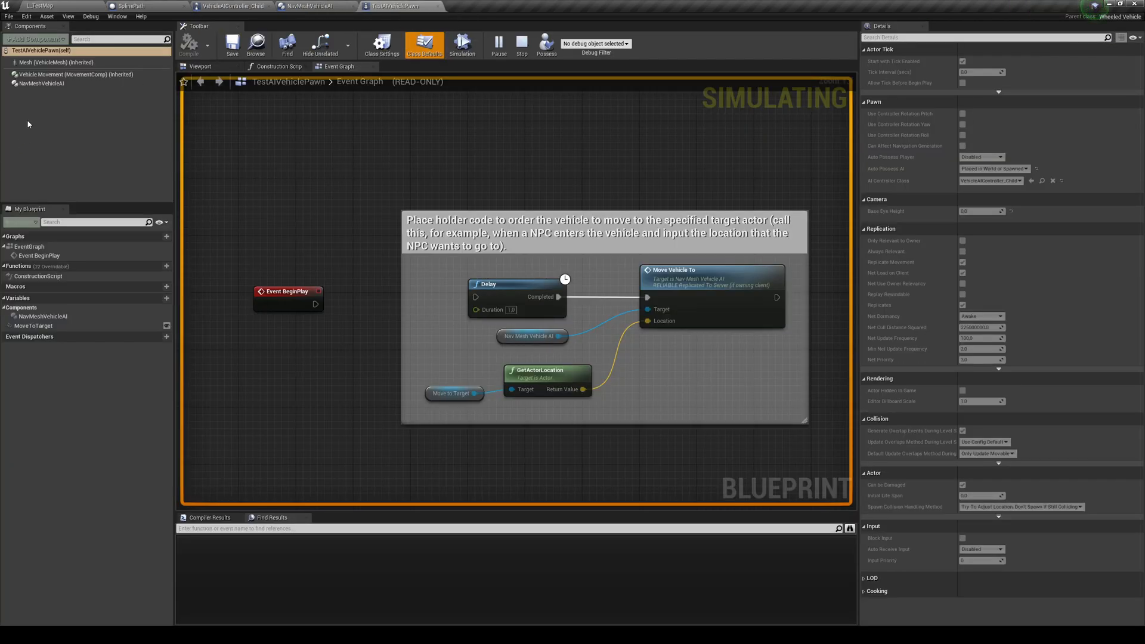
pyautogui.click(41, 83)
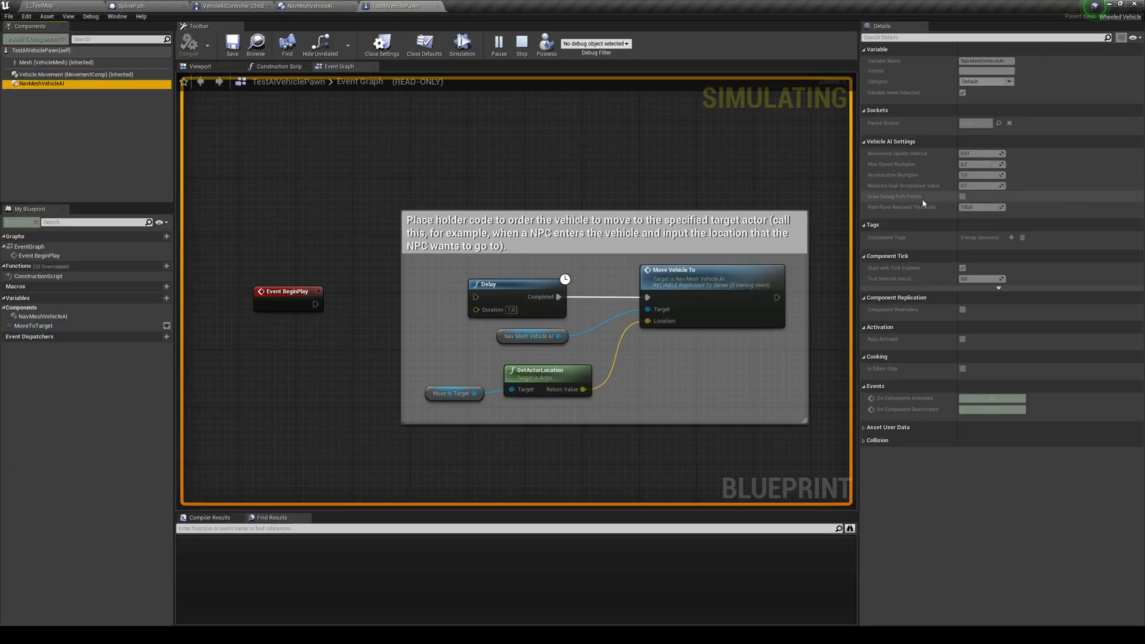
# Flip through the other open blueprints and return to the simulating level
pyautogui.click(147, 5)
pyautogui.click(230, 5)
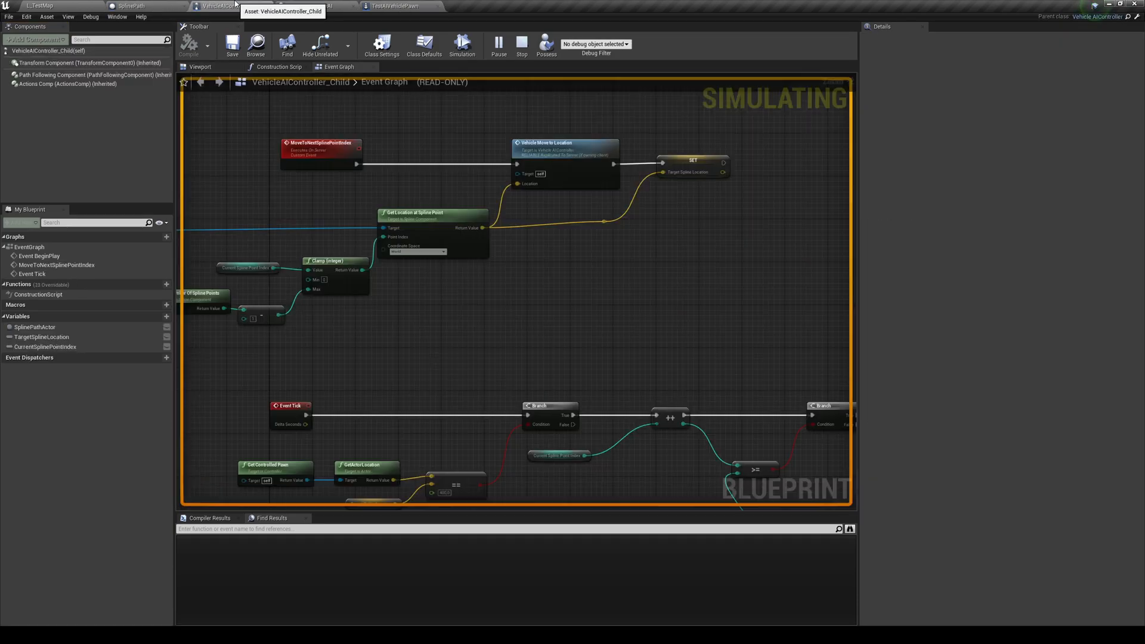
pyautogui.click(308, 6)
pyautogui.click(364, 6)
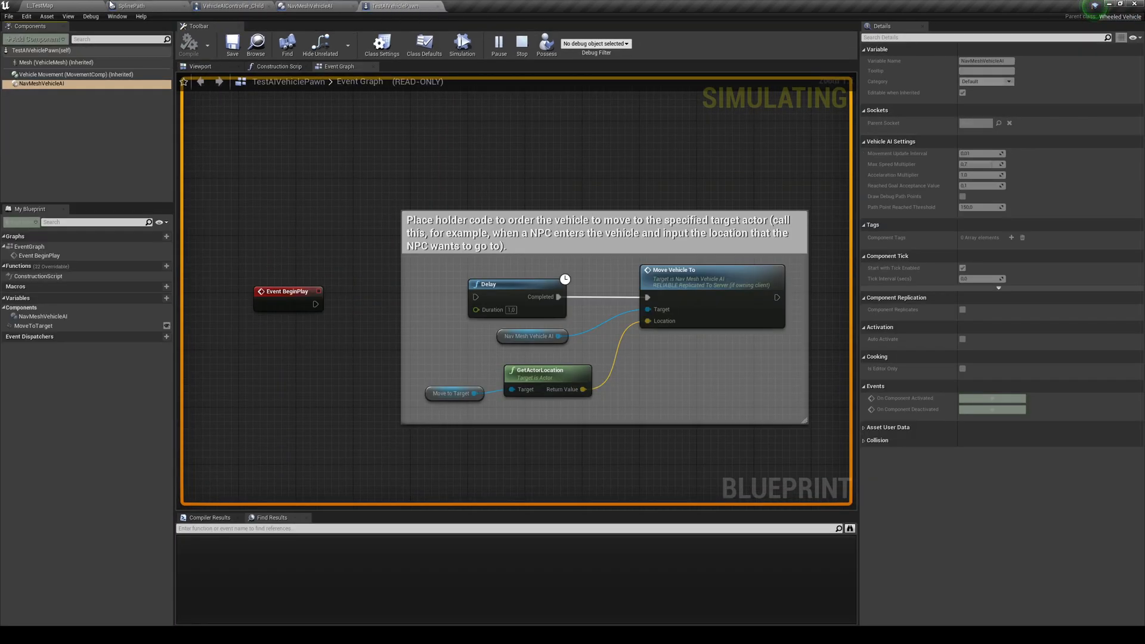
pyautogui.click(144, 5)
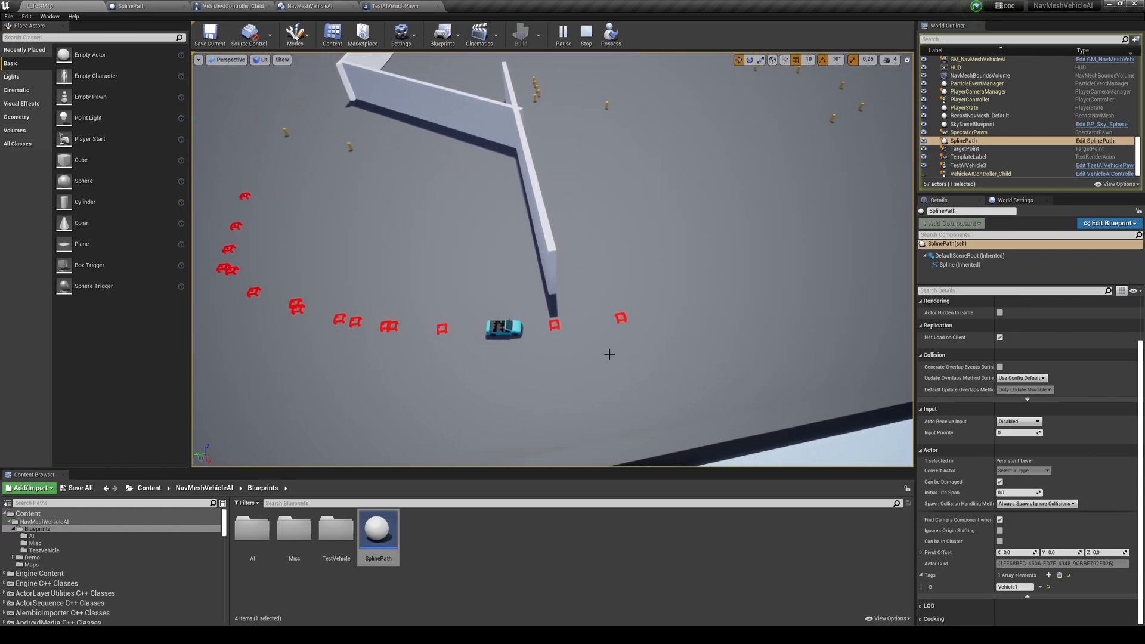
pyautogui.moveTo(554, 268)
pyautogui.mouseDown(button='right')
pyautogui.moveTo(577, 337)
pyautogui.moveTo(530, 368)
pyautogui.moveTo(595, 305)
pyautogui.moveTo(536, 268)
pyautogui.moveTo(501, 286)
pyautogui.moveTo(465, 269)
pyautogui.moveTo(572, 295)
pyautogui.moveTo(501, 269)
pyautogui.mouseUp(button='right')
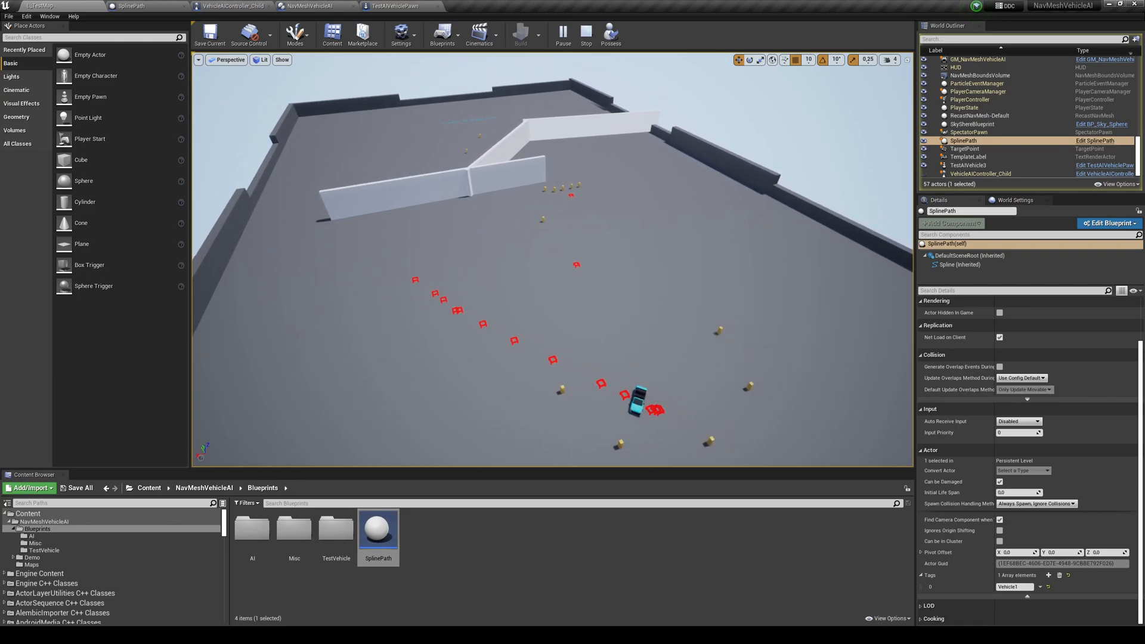
pyautogui.moveTo(501, 269); pyautogui.dragTo(465, 304, button='right')
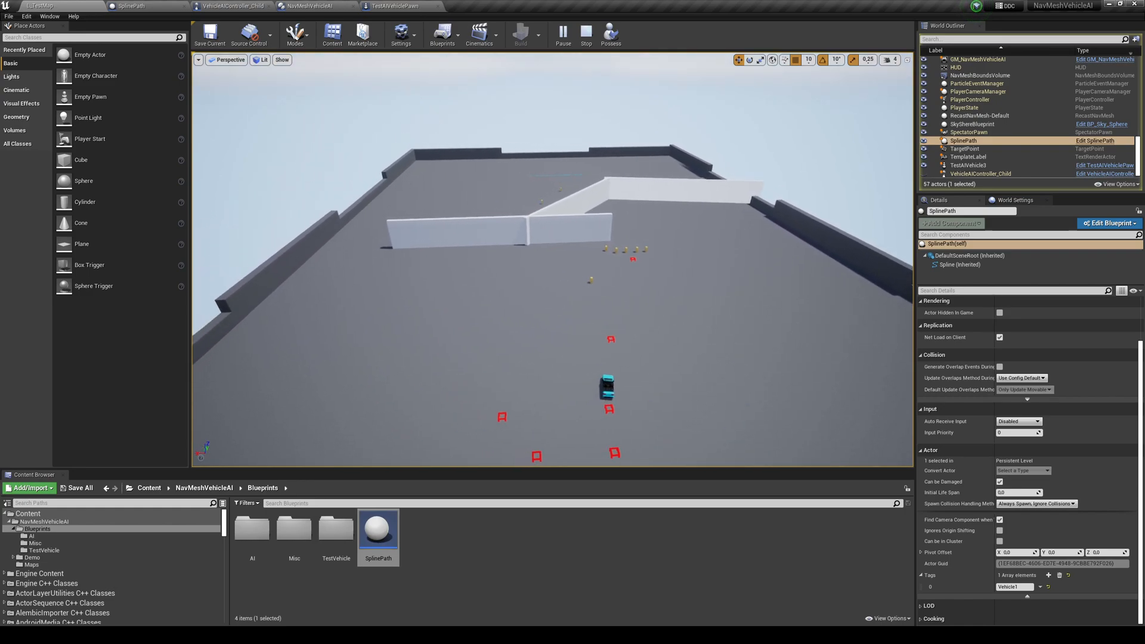
pyautogui.moveTo(626, 340)
pyautogui.mouseDown(button='right')
pyautogui.moveTo(666, 331)
pyautogui.moveTo(662, 292)
pyautogui.moveTo(627, 341)
pyautogui.moveTo(585, 363)
pyautogui.mouseUp(button='right')
pyautogui.moveTo(633, 413)
pyautogui.mouseDown(button='right')
pyautogui.moveTo(608, 340)
pyautogui.moveTo(626, 394)
pyautogui.mouseUp(button='right')
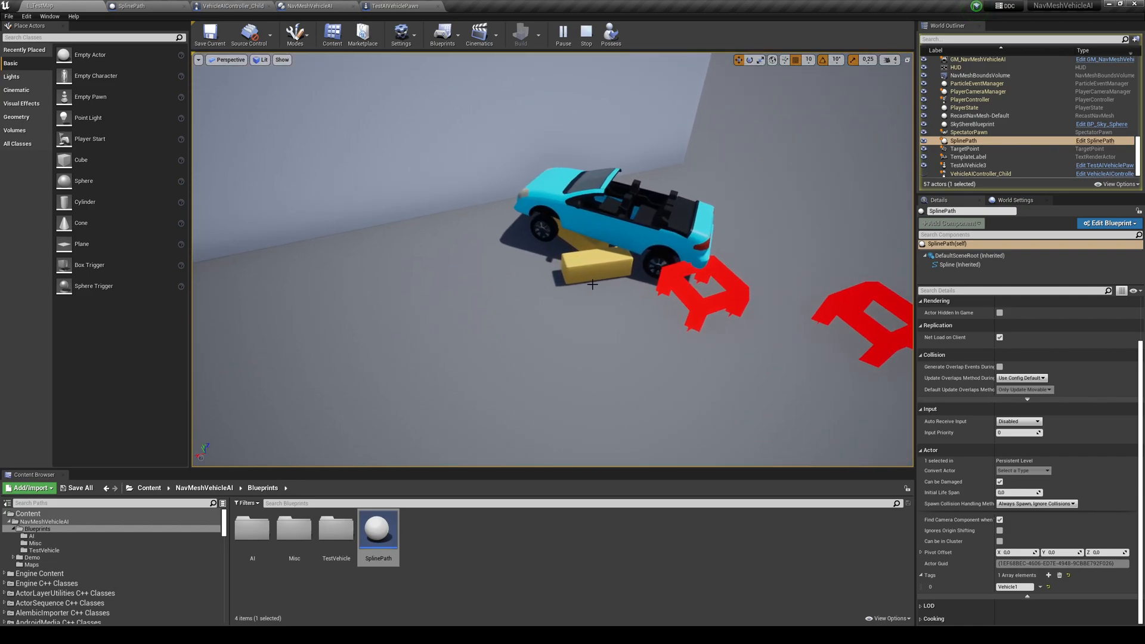
# Shove the yellow physics cubes into the simulated car to knock it off course
pyautogui.click(591, 273)
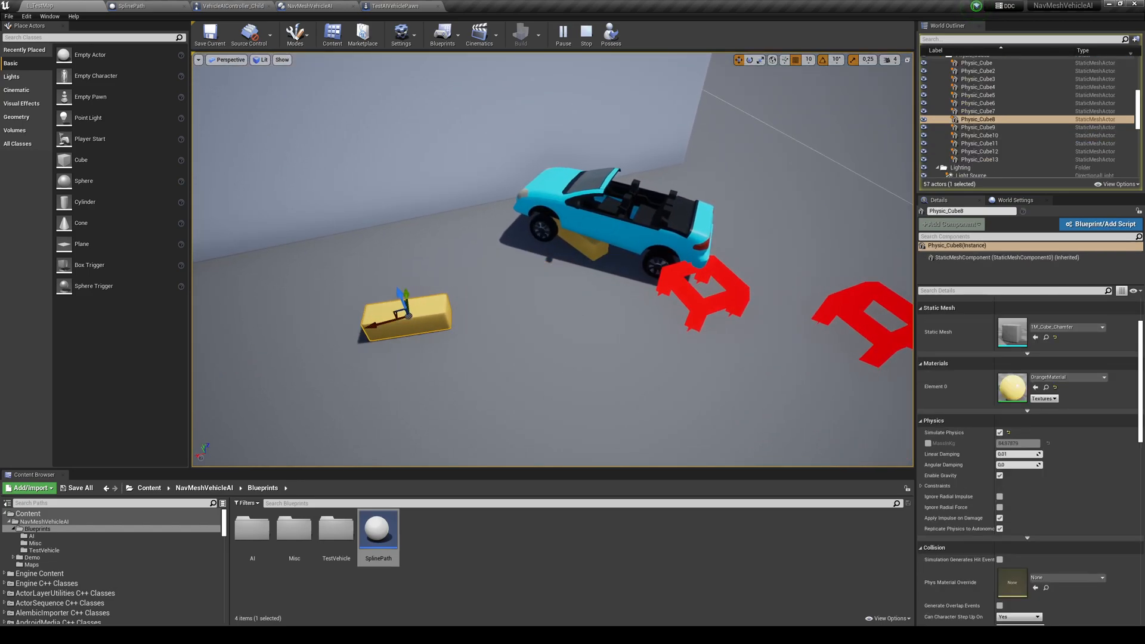
pyautogui.click(570, 231)
pyautogui.moveTo(566, 219); pyautogui.dragTo(679, 367)
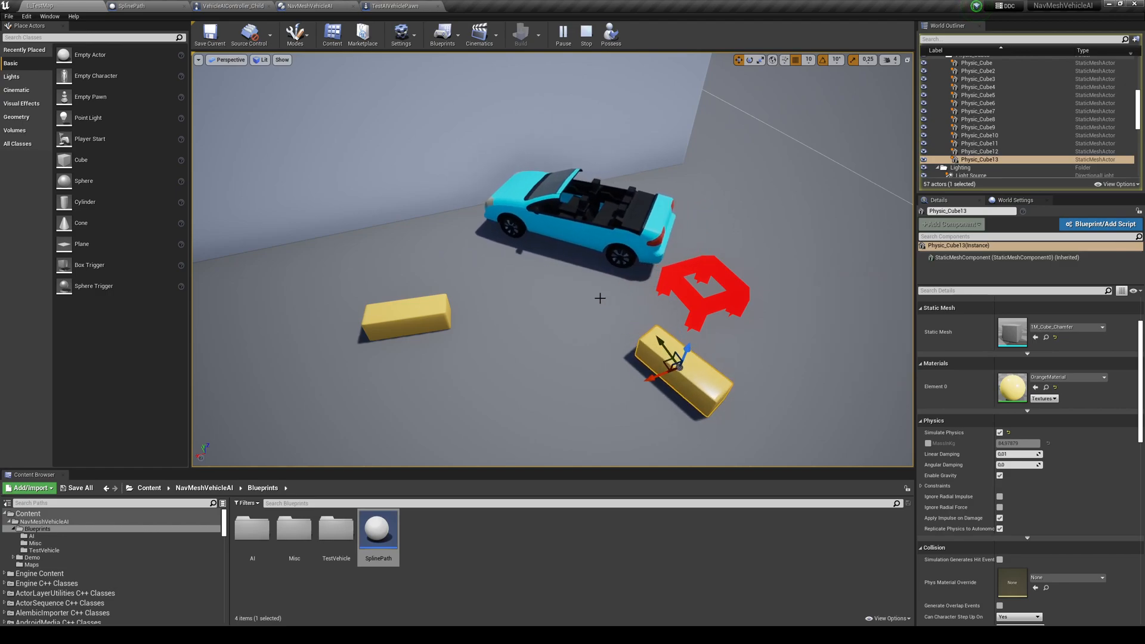
pyautogui.scroll(-5, 680, 362)
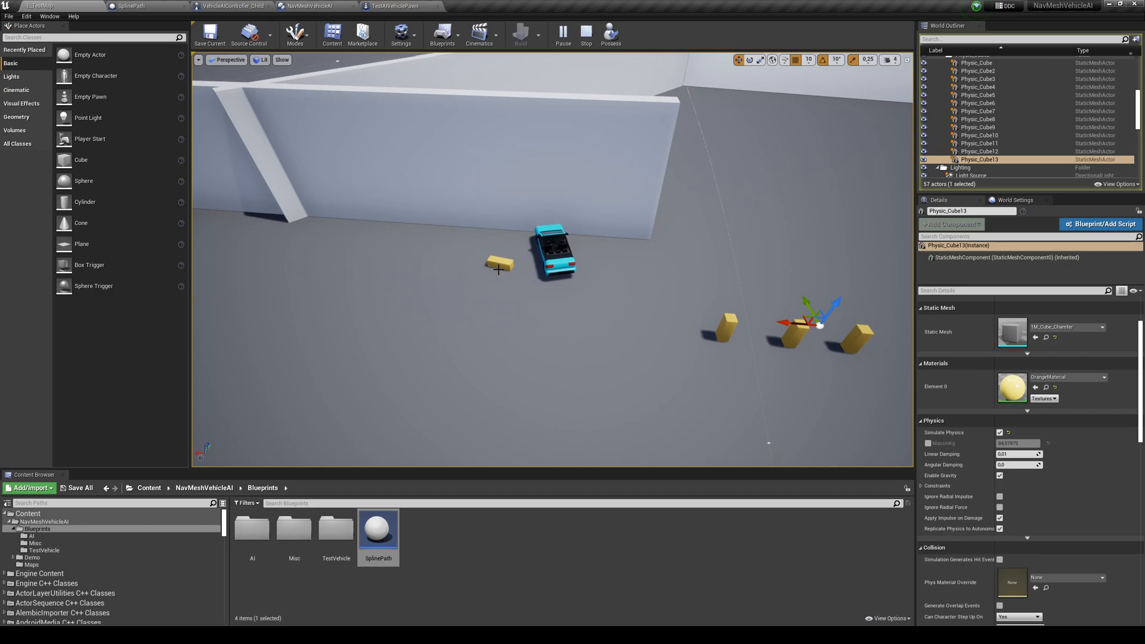
pyautogui.click(499, 268)
pyautogui.moveTo(484, 262); pyautogui.dragTo(616, 270)
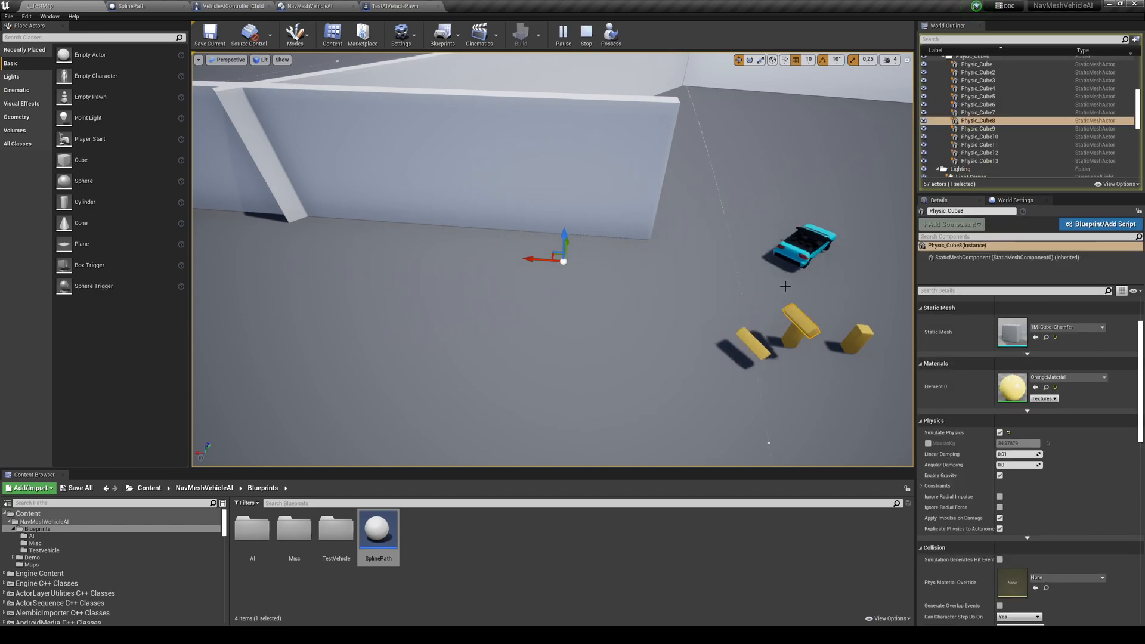
# Orbit around the arena to watch the car rejoin and follow its path
pyautogui.moveTo(785, 286); pyautogui.dragTo(626, 304, button='right')
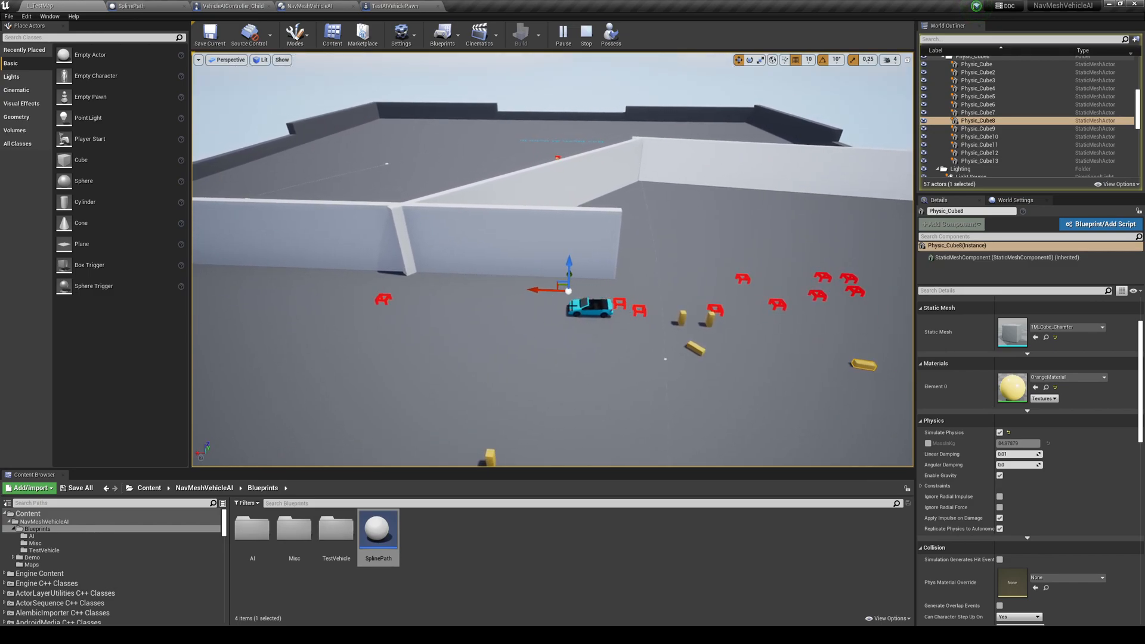
pyautogui.moveTo(555, 286); pyautogui.dragTo(626, 268, button='right')
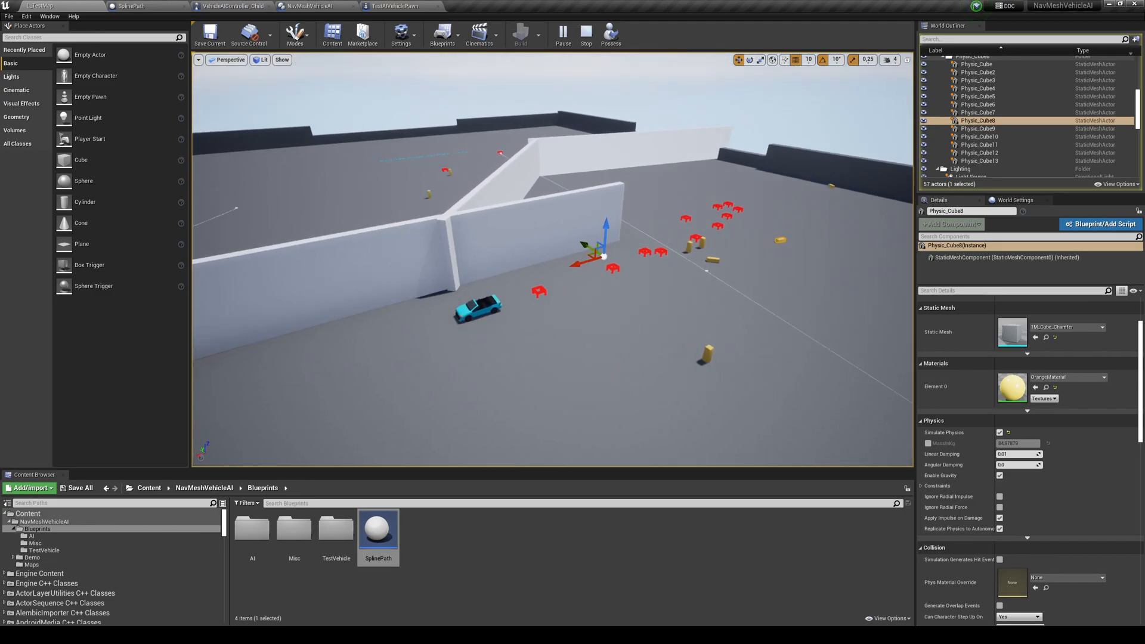
pyautogui.moveTo(555, 286); pyautogui.dragTo(447, 269, button='right')
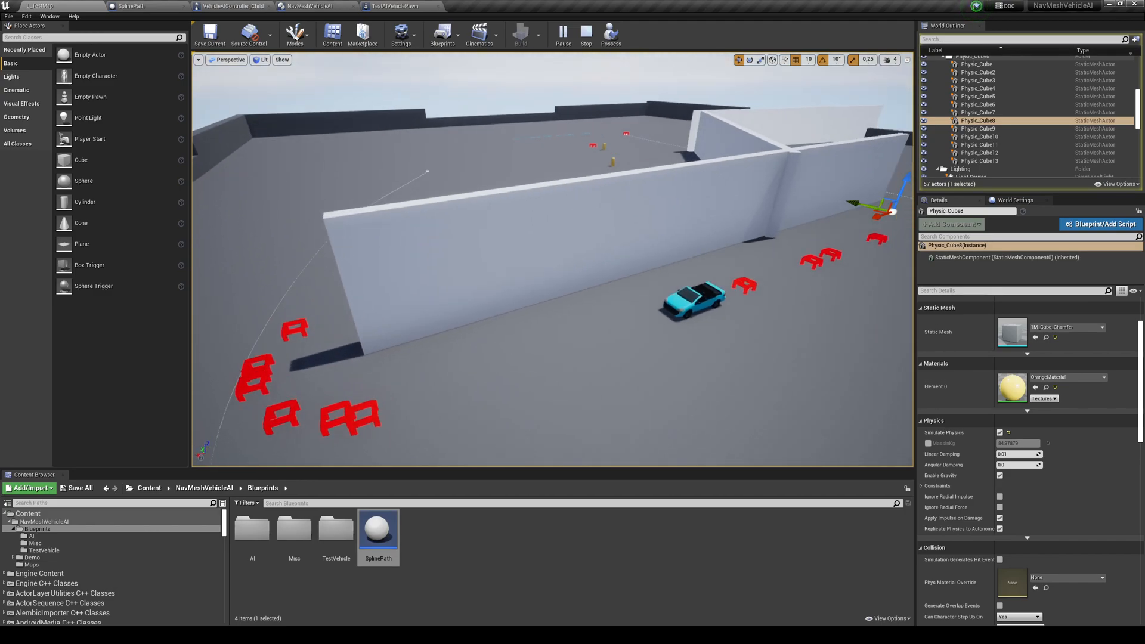
pyautogui.moveTo(555, 287); pyautogui.dragTo(465, 322, button='right')
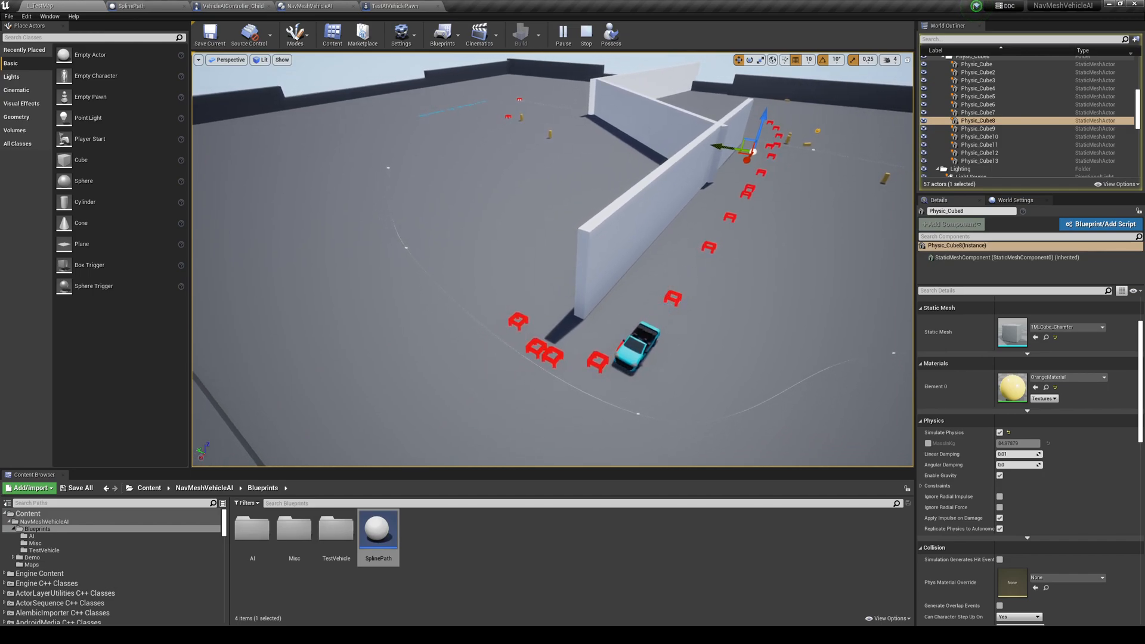
pyautogui.moveTo(554, 286); pyautogui.dragTo(403, 322, button='right')
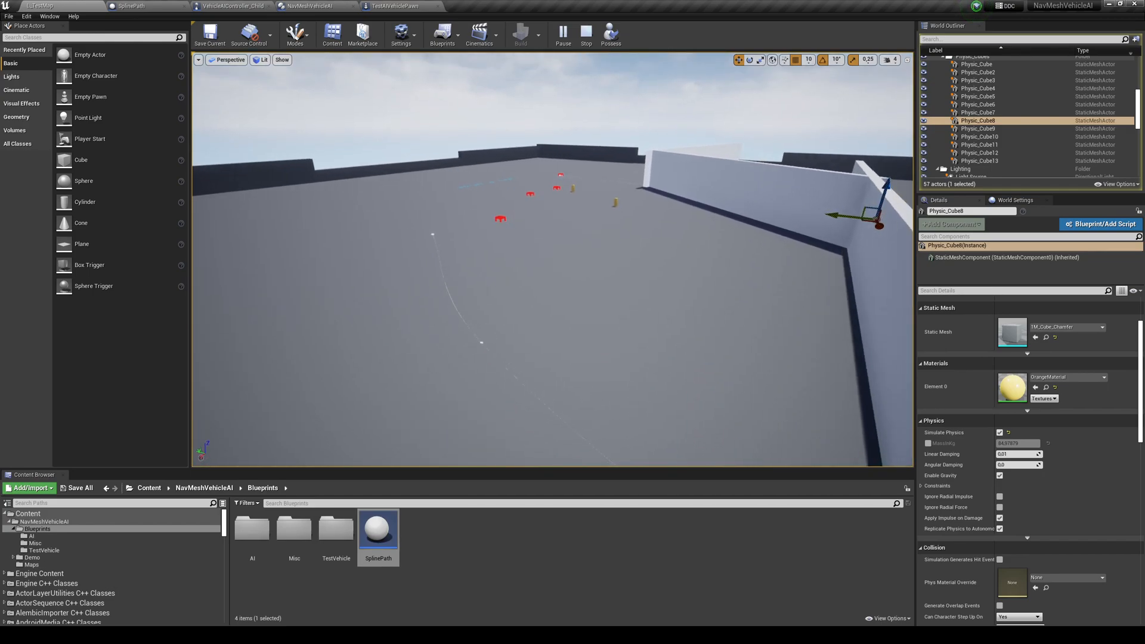
pyautogui.moveTo(555, 287); pyautogui.dragTo(403, 223, button='right')
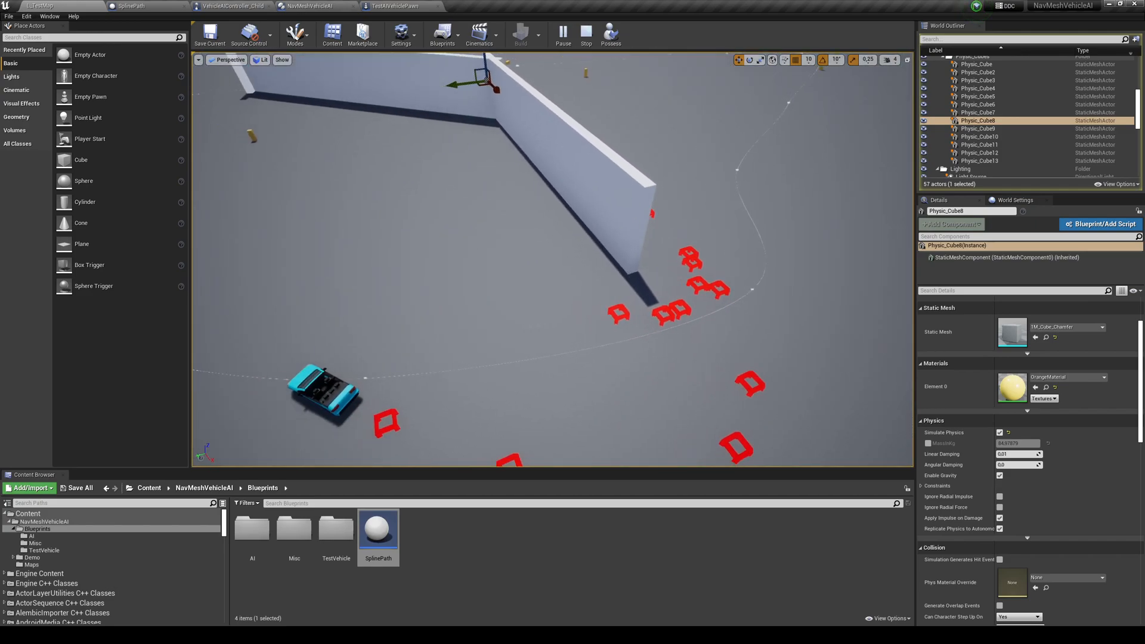
pyautogui.moveTo(555, 268); pyautogui.dragTo(448, 304, button='right')
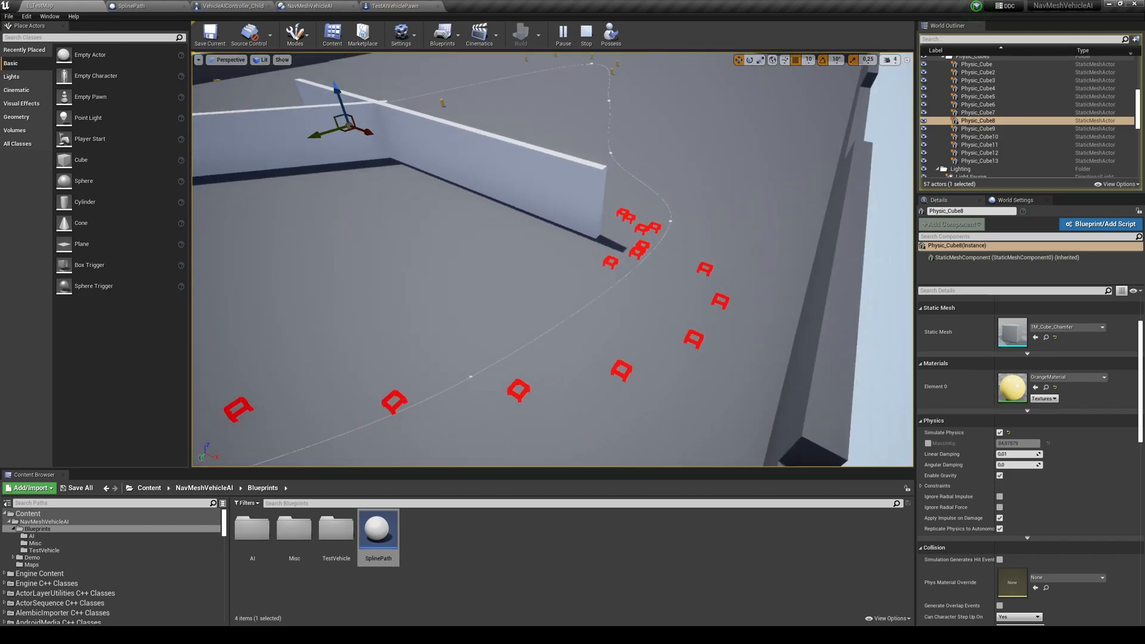
pyautogui.moveTo(555, 269); pyautogui.dragTo(709, 320, button='right')
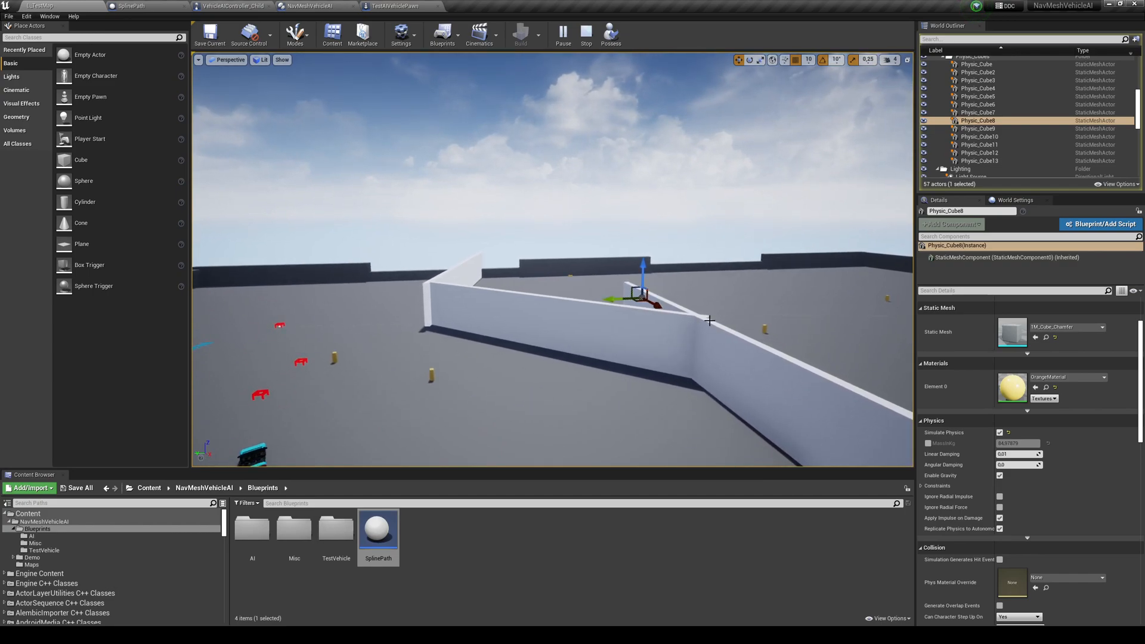
pyautogui.moveTo(347, 324)
pyautogui.mouseDown(button='right')
pyautogui.moveTo(285, 228)
pyautogui.moveTo(322, 206)
pyautogui.mouseUp(button='right')
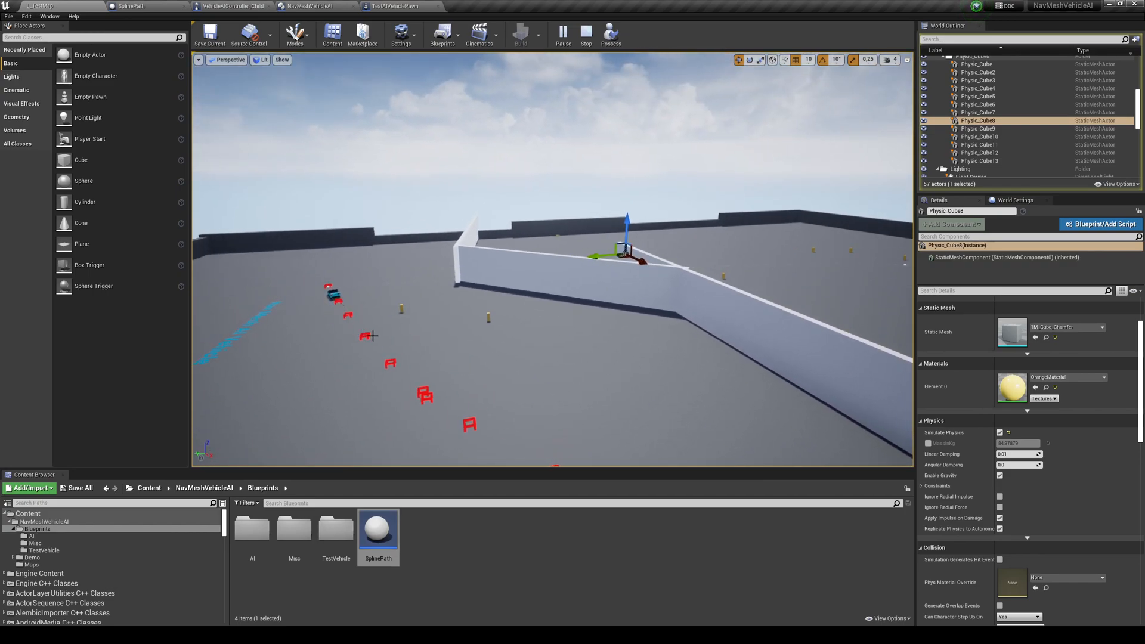
pyautogui.moveTo(372, 335)
pyautogui.mouseDown(button='right')
pyautogui.moveTo(447, 305)
pyautogui.moveTo(427, 324)
pyautogui.moveTo(501, 251)
pyautogui.moveTo(571, 137)
pyautogui.moveTo(537, 224)
pyautogui.moveTo(457, 317)
pyautogui.moveTo(426, 385)
pyautogui.mouseUp(button='right')
# Stop the simulation and orbit the arena for an overview of the whole spline path
pyautogui.press('Escape')
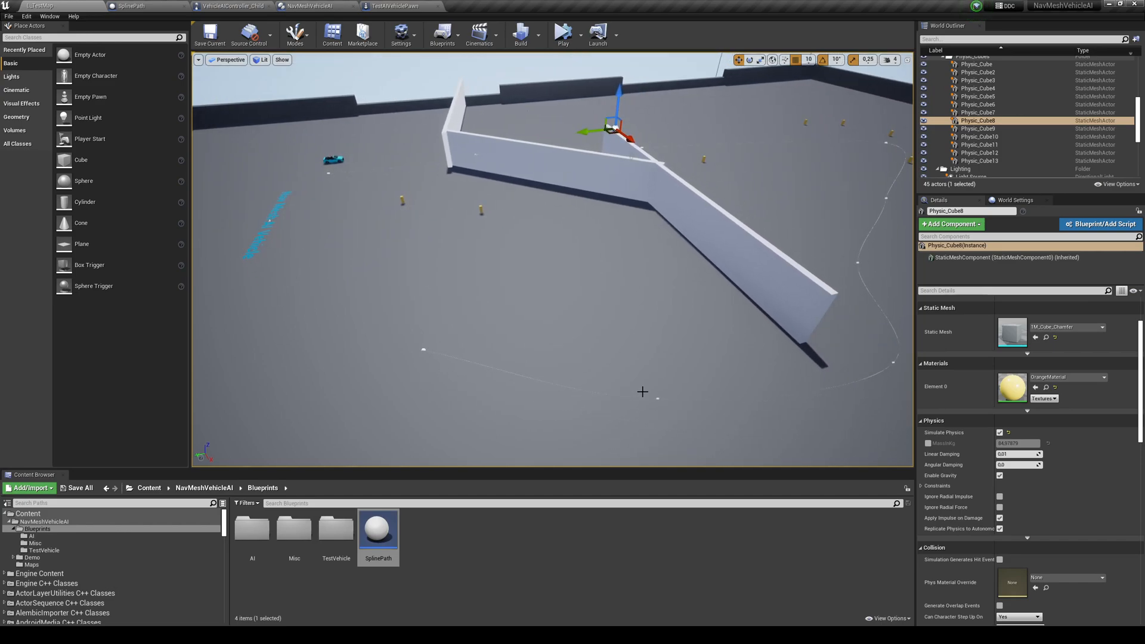
pyautogui.moveTo(642, 392); pyautogui.dragTo(618, 381, button='right')
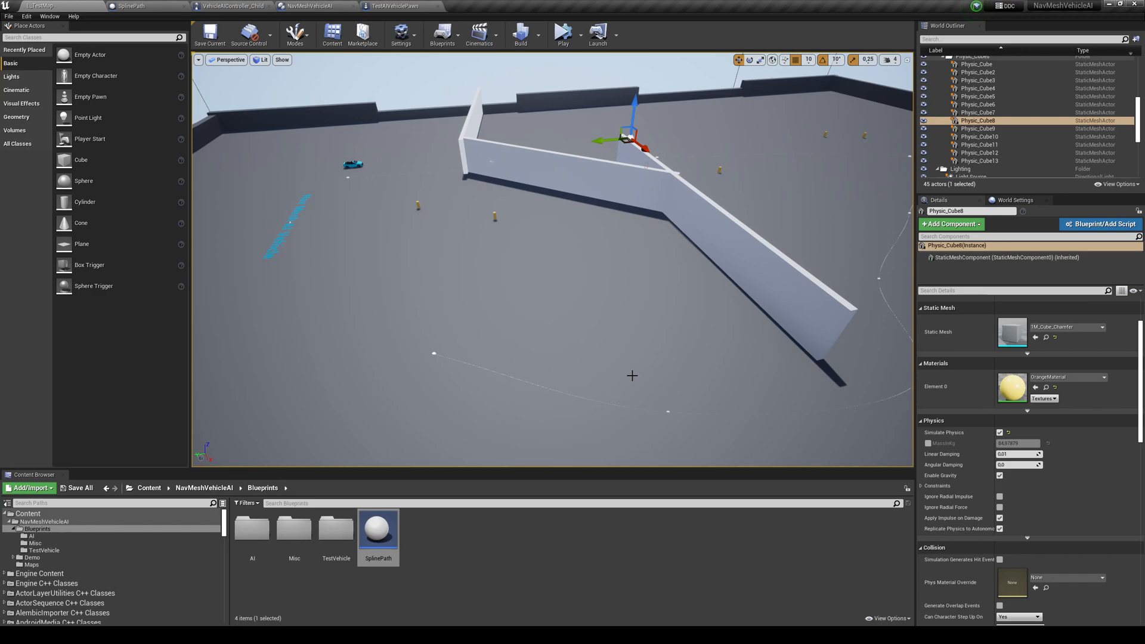
pyautogui.moveTo(585, 358); pyautogui.dragTo(355, 248, button='right')
pyautogui.moveTo(631, 295); pyautogui.dragTo(511, 308, button='right')
pyautogui.moveTo(639, 230)
pyautogui.mouseDown(button='right')
pyautogui.moveTo(613, 250)
pyautogui.moveTo(425, 264)
pyautogui.mouseUp(button='right')
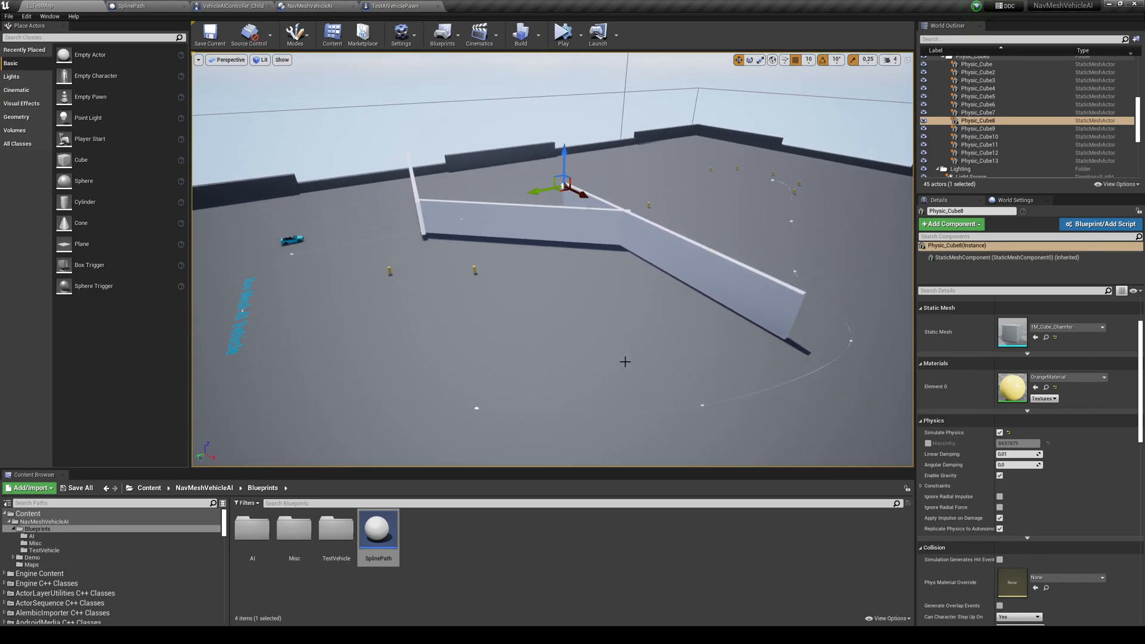
pyautogui.moveTo(631, 363); pyautogui.dragTo(604, 355, button='right')
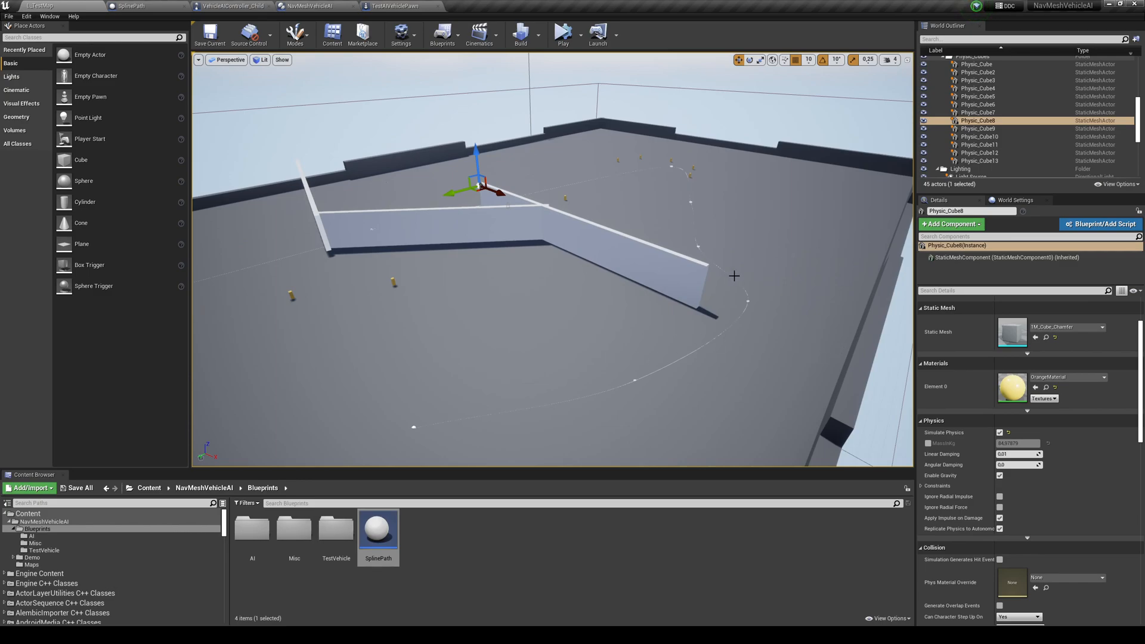
pyautogui.moveTo(892, 341); pyautogui.dragTo(557, 308, button='right')
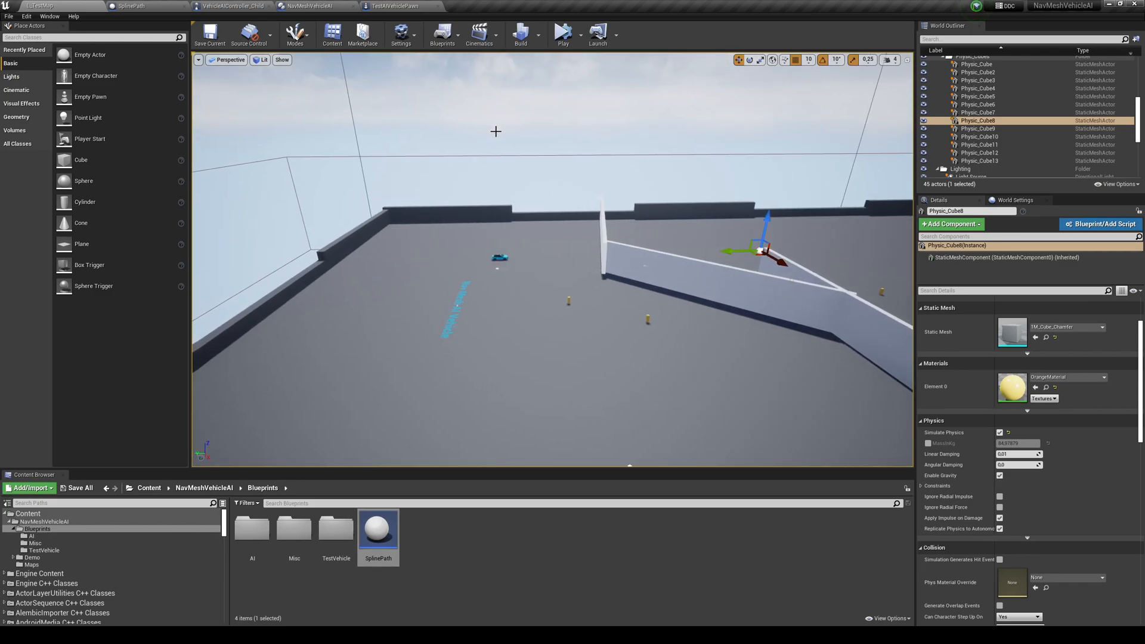
pyautogui.moveTo(510, 164); pyautogui.dragTo(655, 326, button='right')
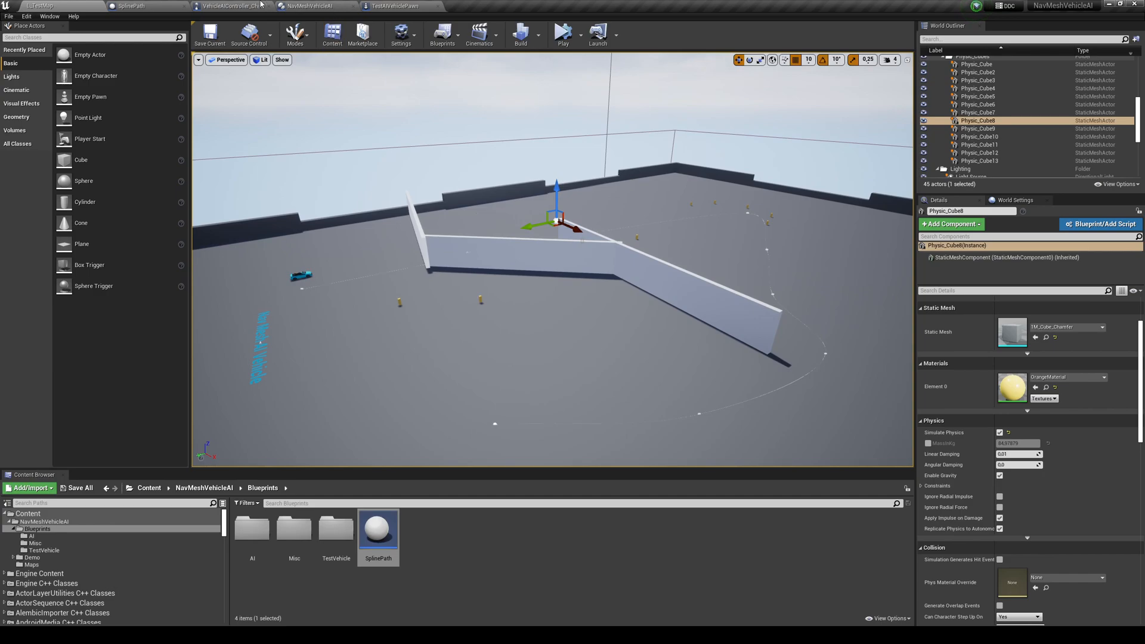
# Open VehicleAIController_Child and centre the Event BeginPlay node chain
pyautogui.click(231, 6)
pyautogui.moveTo(403, 269); pyautogui.dragTo(537, 314, button='right')
pyautogui.scroll(2, 424, 288)
pyautogui.moveTo(400, 135)
pyautogui.mouseDown(button='right')
pyautogui.moveTo(413, 230)
pyautogui.moveTo(222, 153)
pyautogui.mouseUp(button='right')
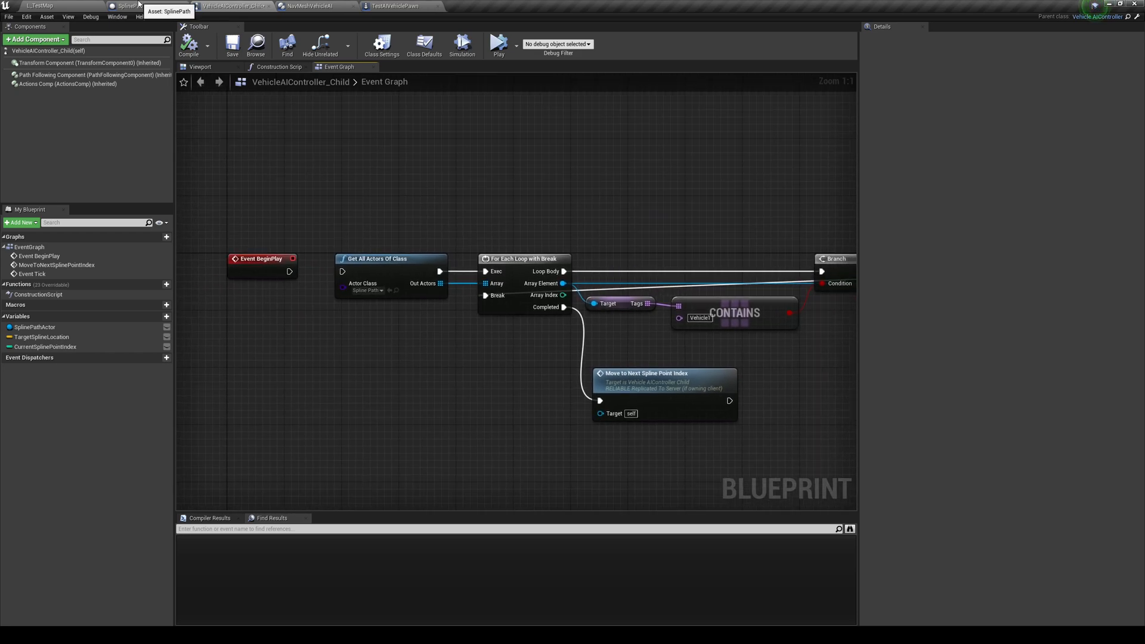
# Glance at TestAIVehiclePawn's graph, then focus the level view on the TargetPoint actor
pyautogui.click(384, 6)
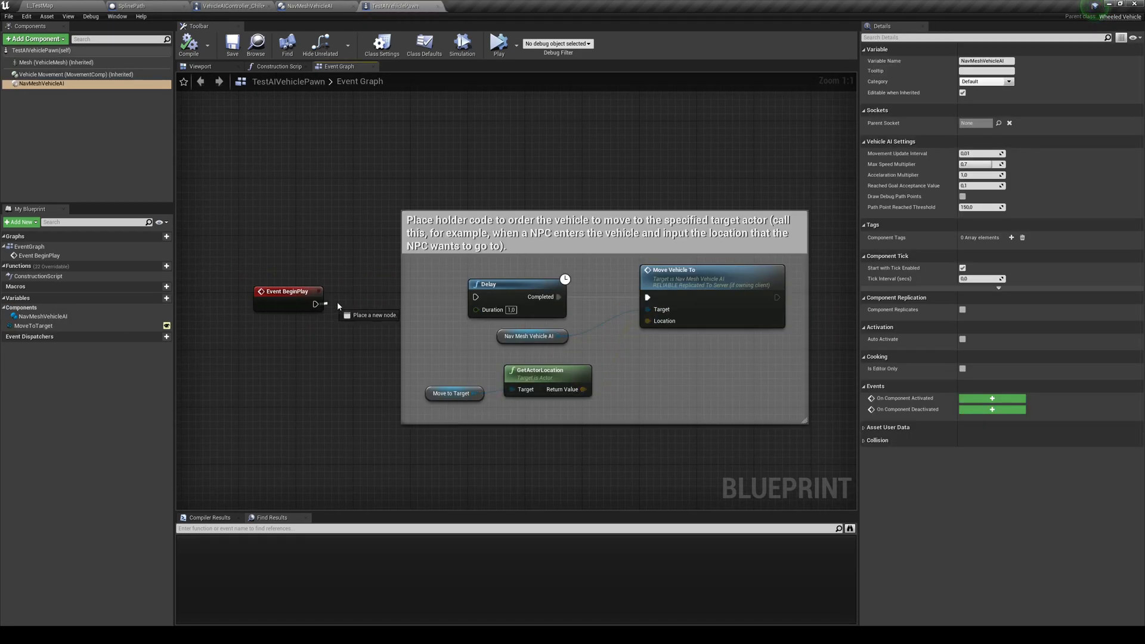
pyautogui.moveTo(480, 304); pyautogui.dragTo(440, 277, button='right')
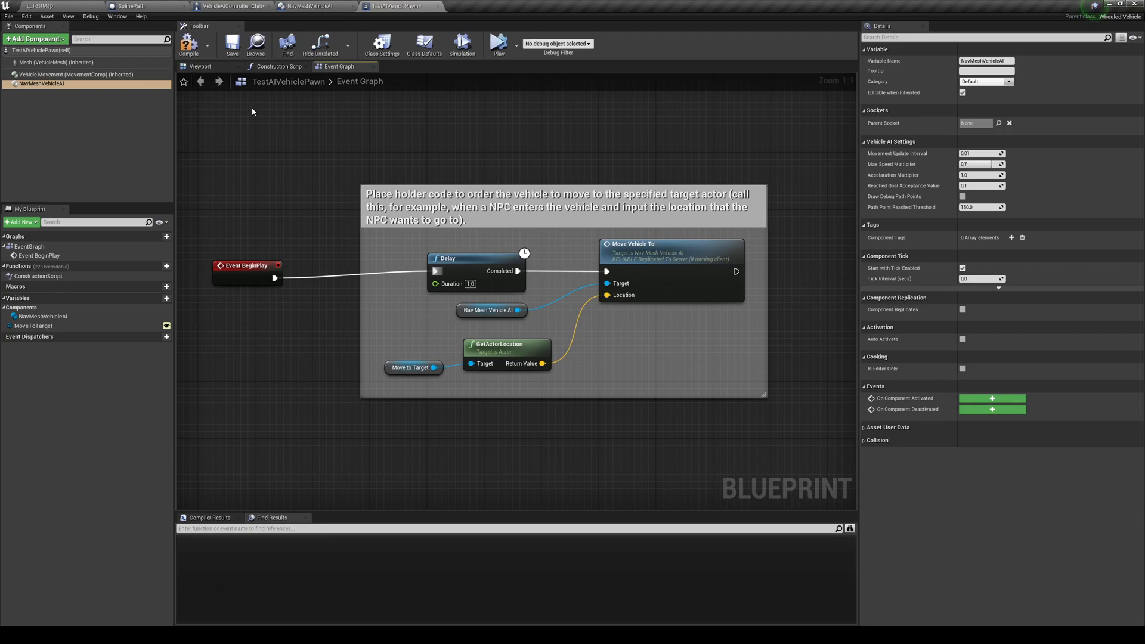
pyautogui.click(41, 5)
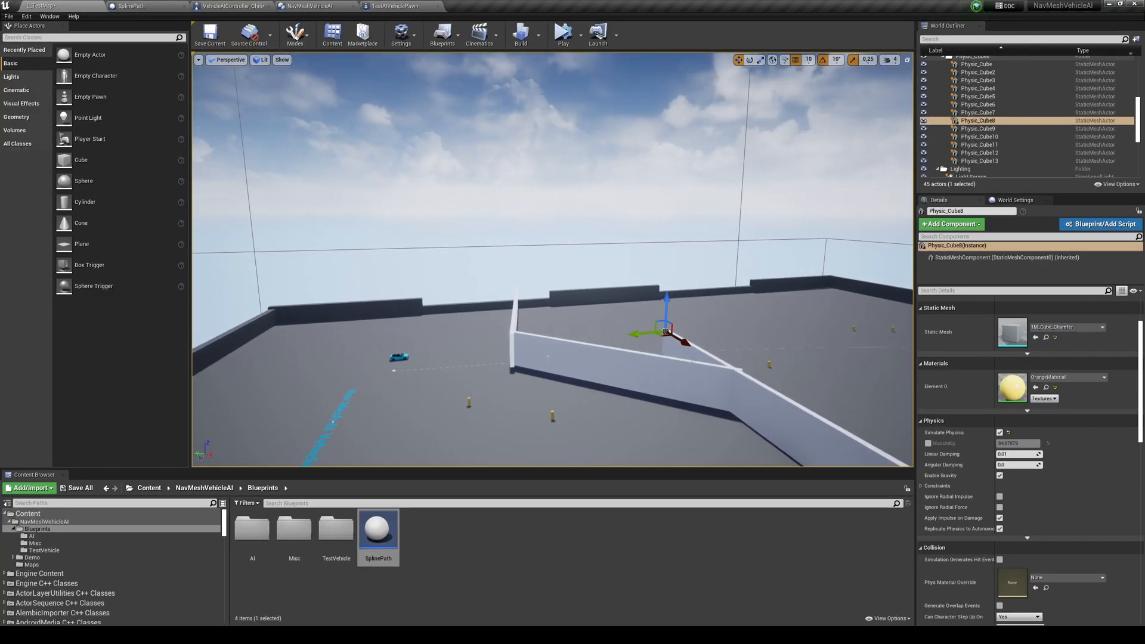
pyautogui.scroll(2, 554, 269)
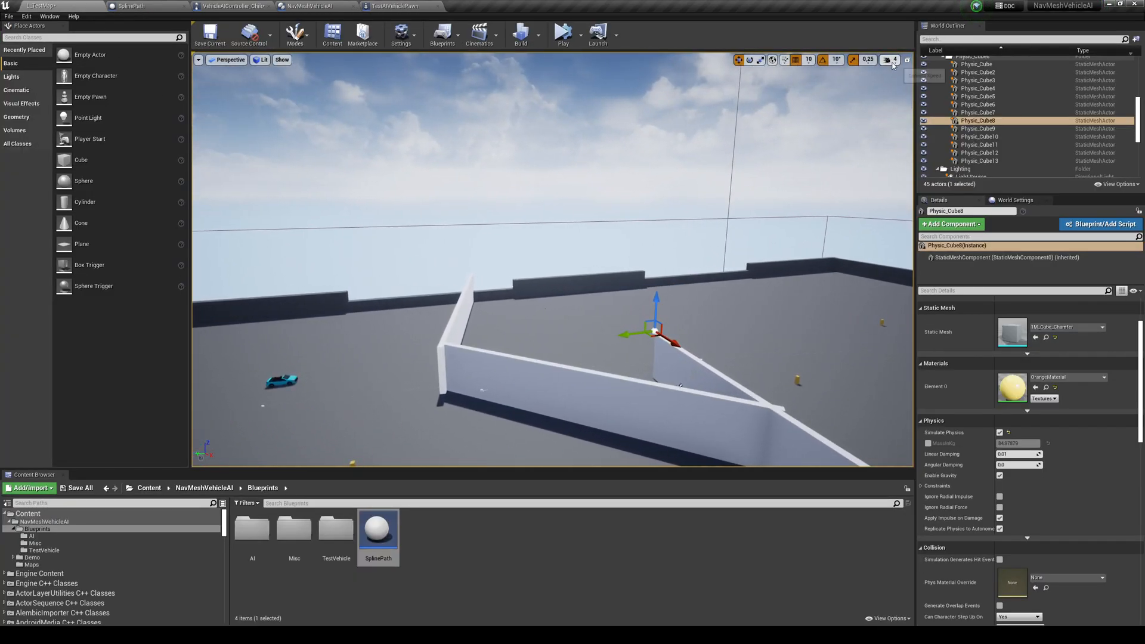
pyautogui.write('ta')
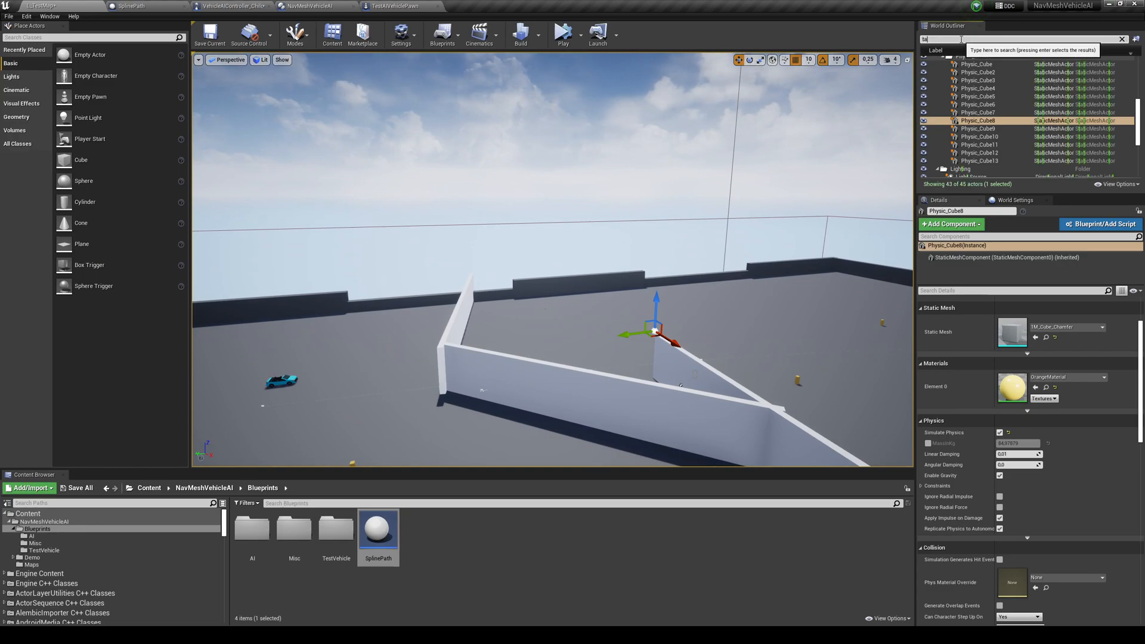
pyautogui.write('rg')
pyautogui.doubleClick(966, 69)
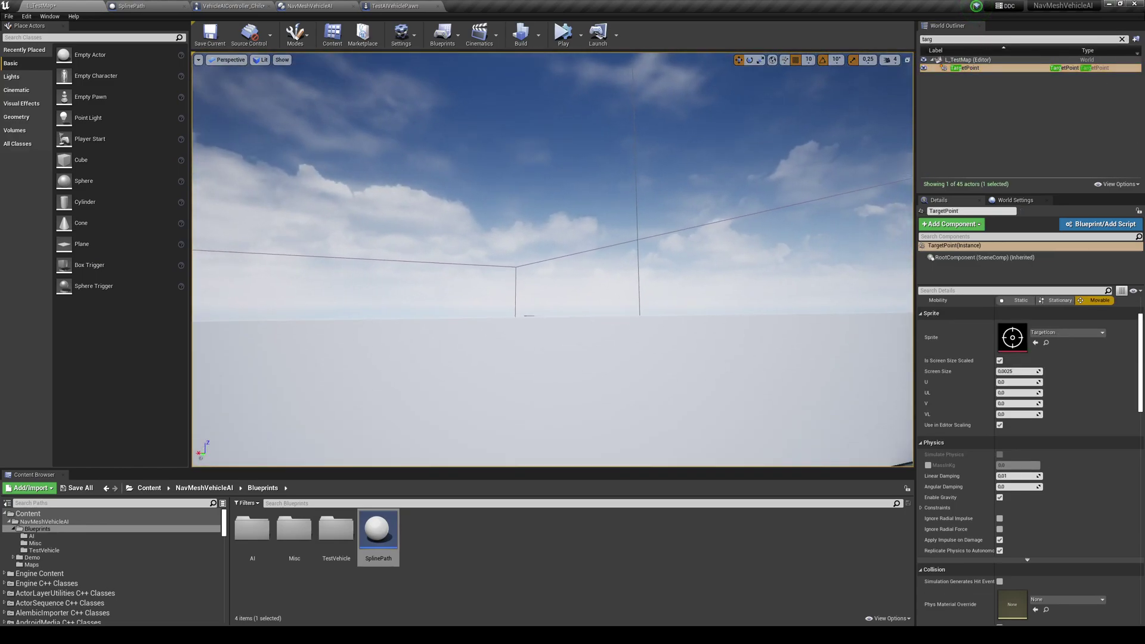
pyautogui.moveTo(555, 269); pyautogui.dragTo(687, 255, button='right')
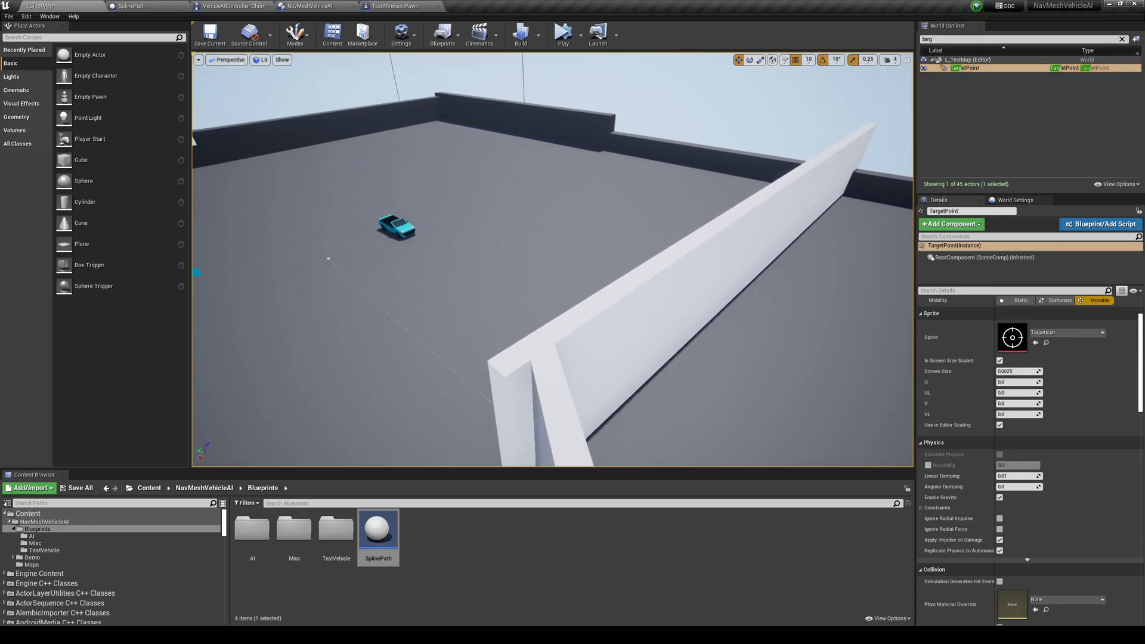
# Set NavMeshVehicleAI's Max Speed Multiplier to 1, compile, and play TestMap in the editor
pyautogui.click(393, 6)
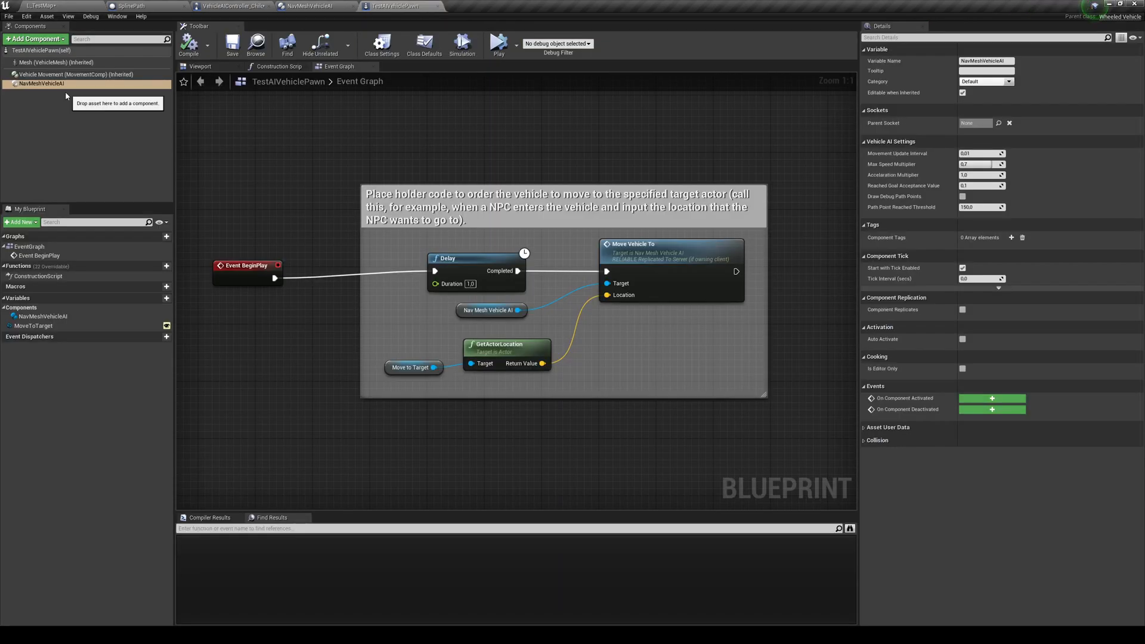
pyautogui.click(49, 83)
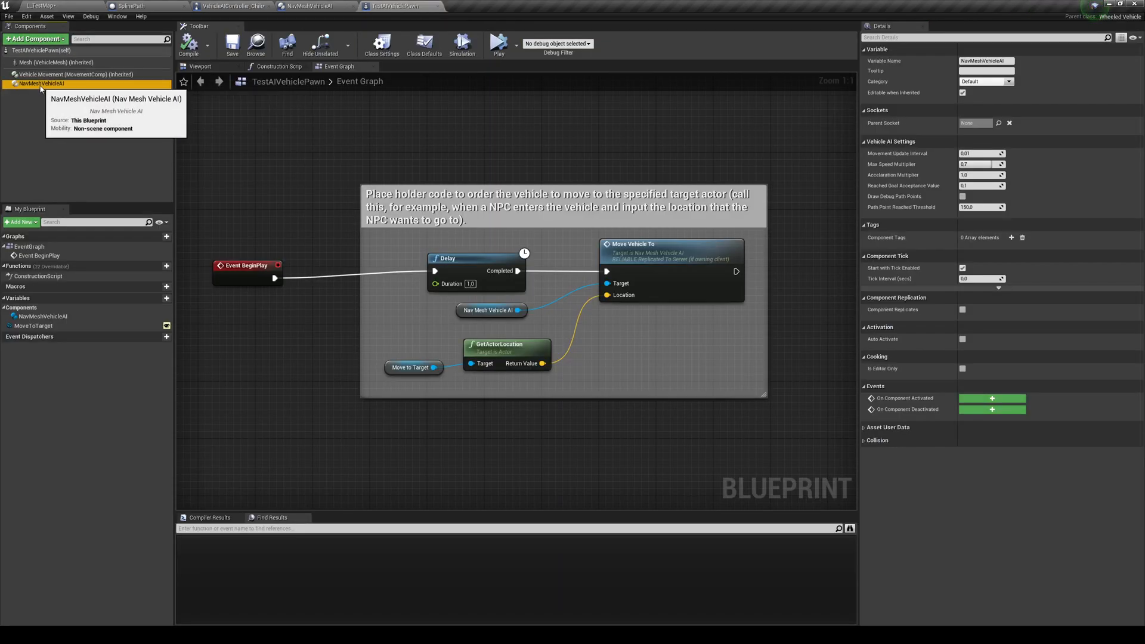
pyautogui.click(982, 163)
pyautogui.write('1')
pyautogui.press('F7')
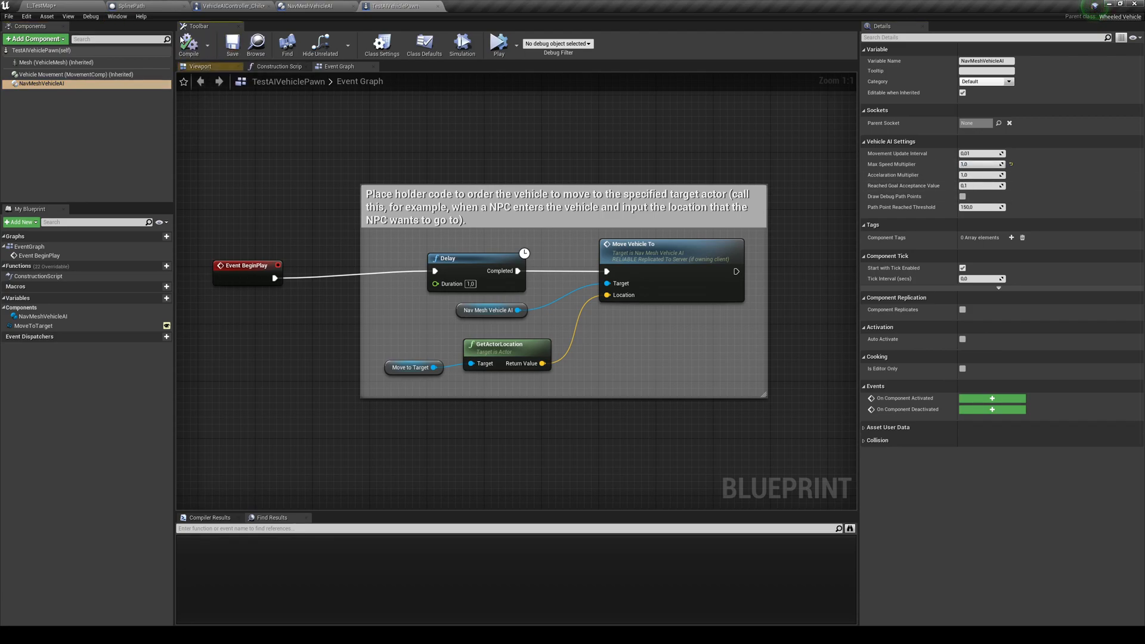
pyautogui.click(41, 5)
pyautogui.hotkey('alt', 'p')
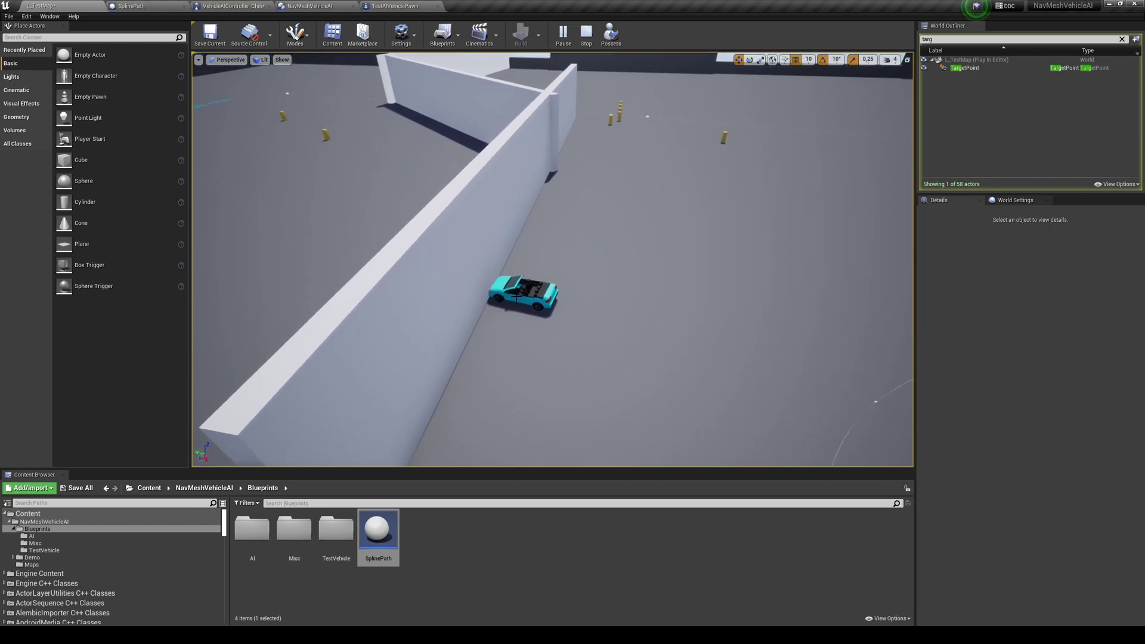
# Select the driving car, fly toward it and the cones, then stop the play session
pyautogui.click(524, 294)
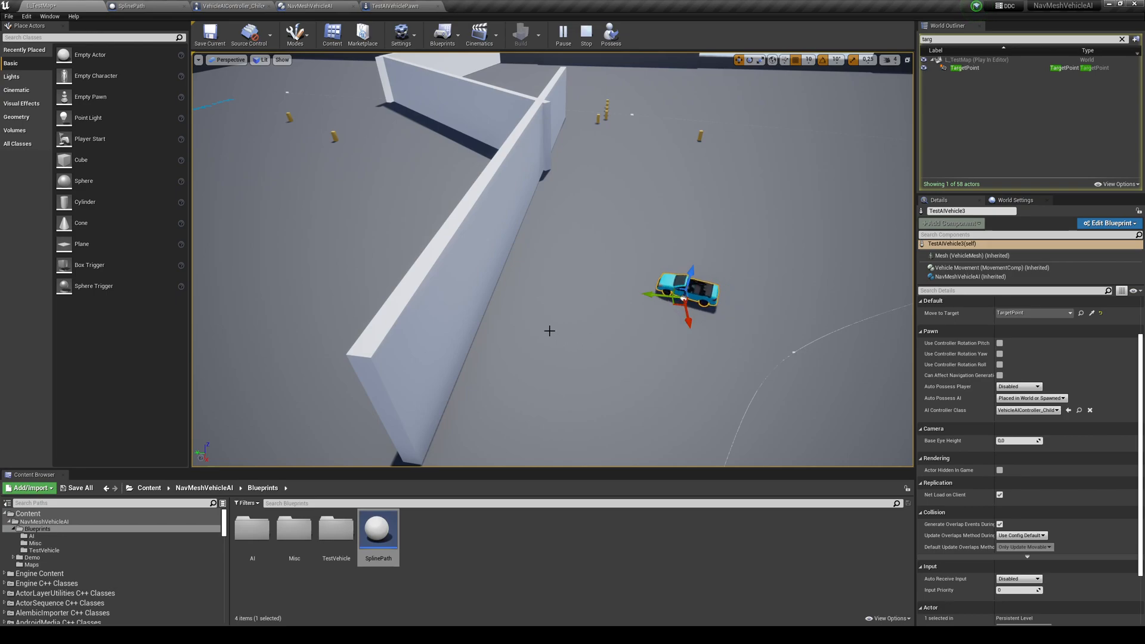
pyautogui.moveTo(550, 331); pyautogui.dragTo(539, 307, button='right')
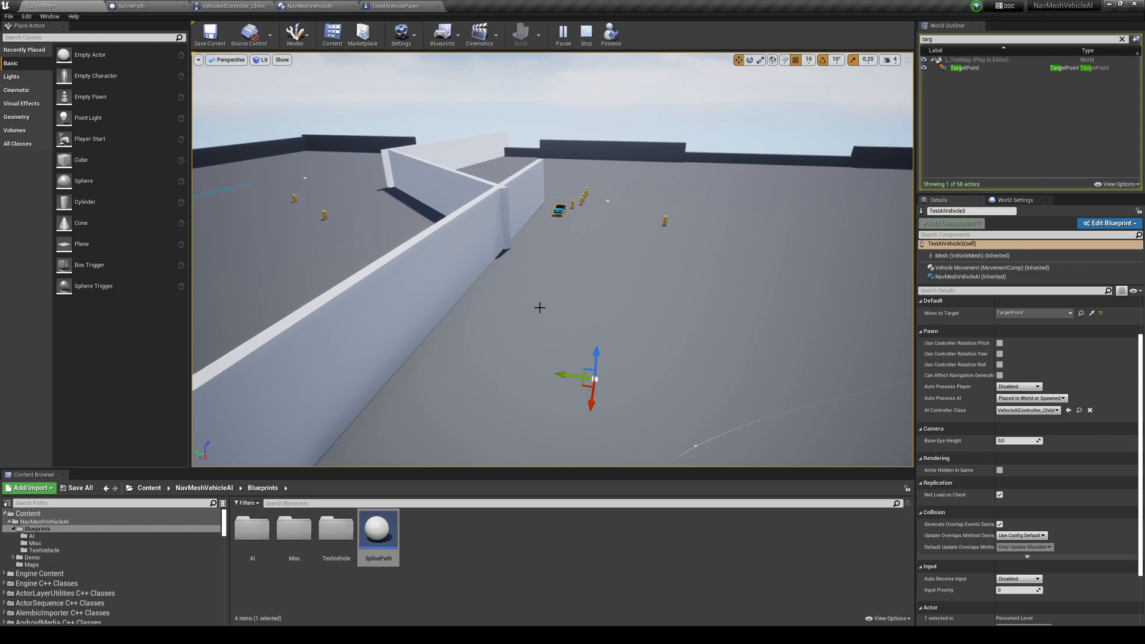
pyautogui.moveTo(649, 229); pyautogui.dragTo(626, 268, button='right')
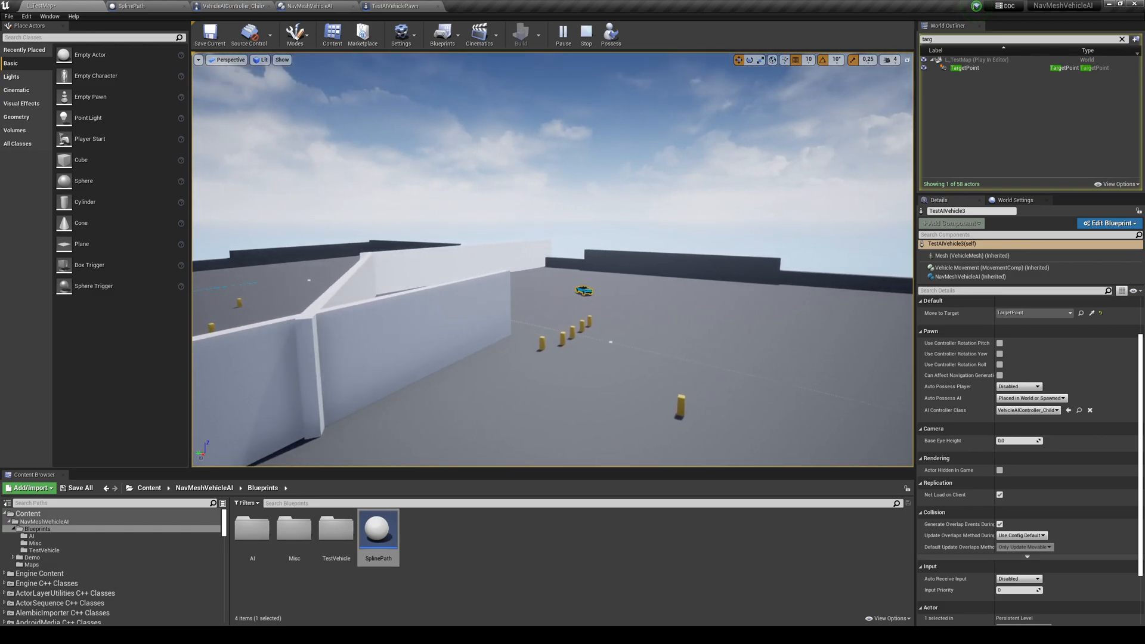
pyautogui.moveTo(624, 397); pyautogui.dragTo(598, 303, button='right')
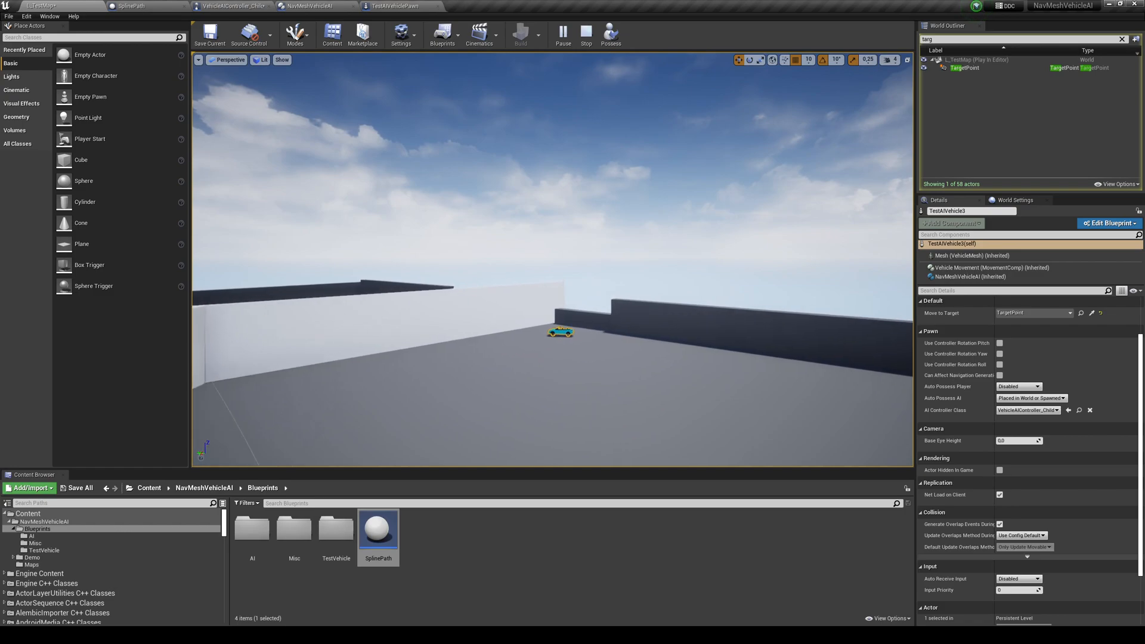
pyautogui.press('Escape')
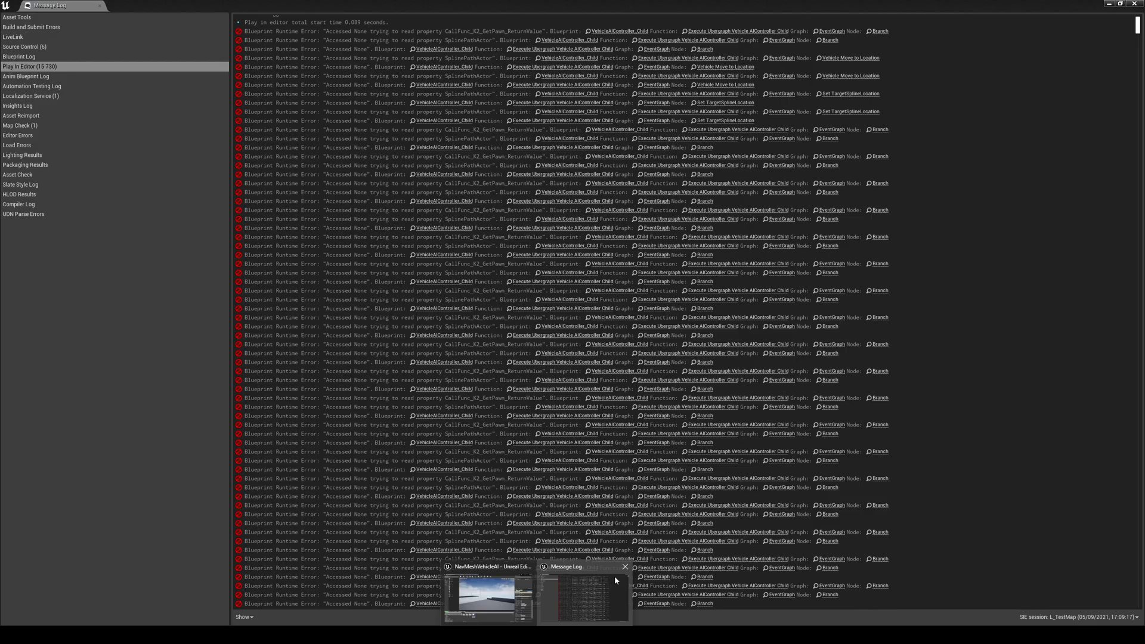
# Close the Message Log and review the VehicleAIController_Child event graph
pyautogui.click(625, 567)
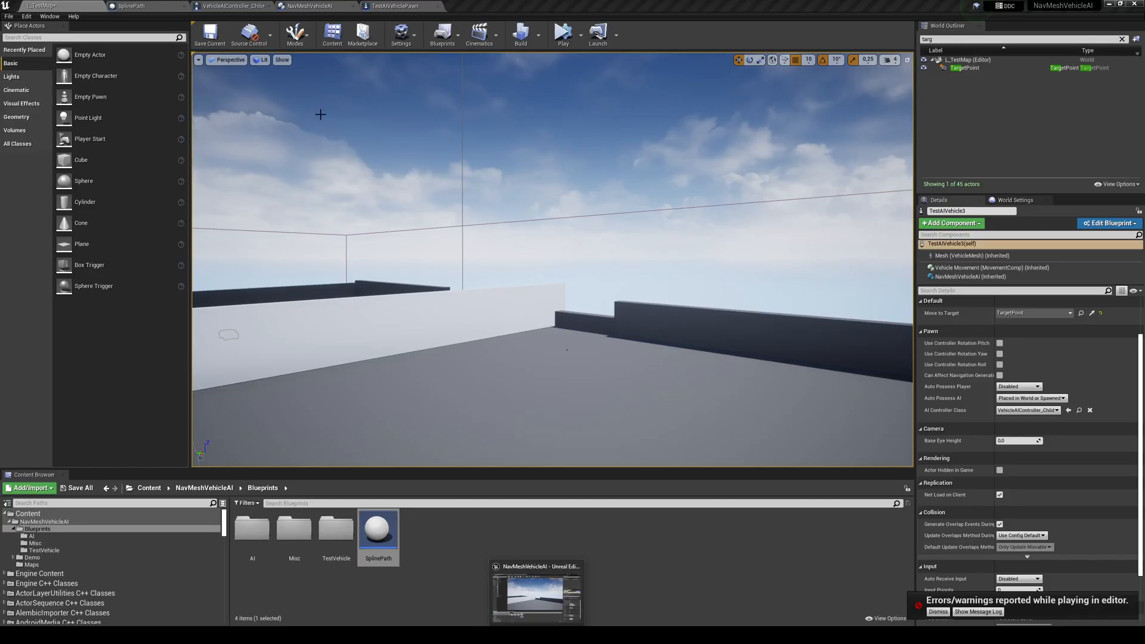
pyautogui.click(371, 11)
pyautogui.click(465, 11)
pyautogui.scroll(-3, 527, 320)
pyautogui.scroll(4, 527, 321)
pyautogui.click(226, 5)
pyautogui.scroll(-3, 514, 403)
pyautogui.scroll(4, 514, 402)
pyautogui.moveTo(504, 388); pyautogui.dragTo(501, 179, button='right')
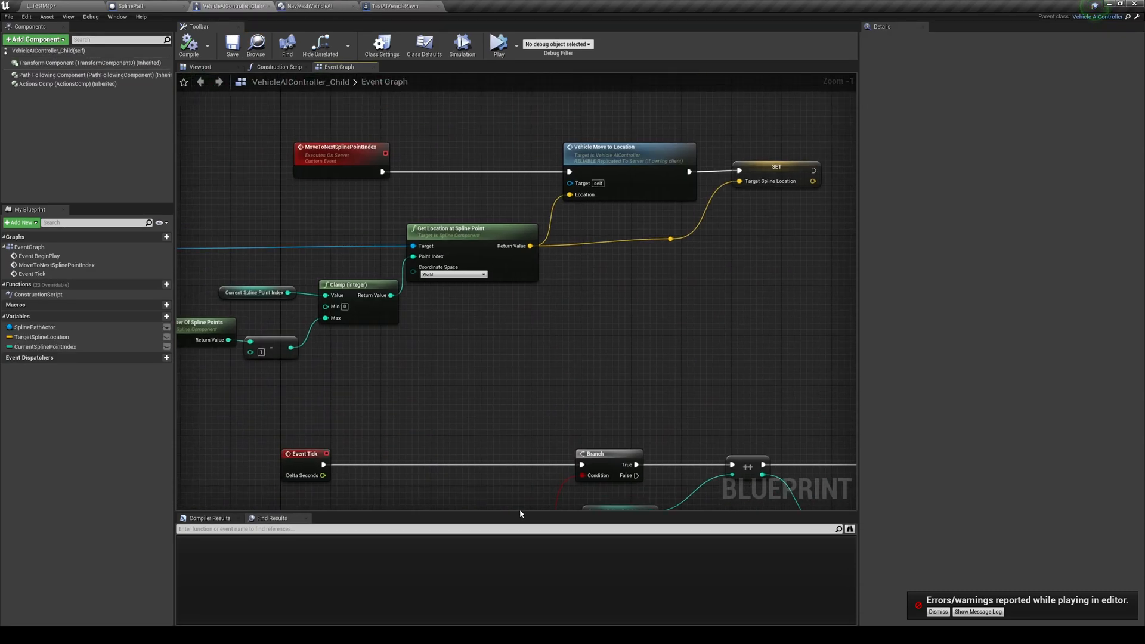
pyautogui.scroll(-3, 501, 313)
pyautogui.scroll(2, 501, 341)
pyautogui.moveTo(474, 368)
pyautogui.mouseDown(button='right')
pyautogui.moveTo(390, 391)
pyautogui.moveTo(457, 173)
pyautogui.mouseUp(button='right')
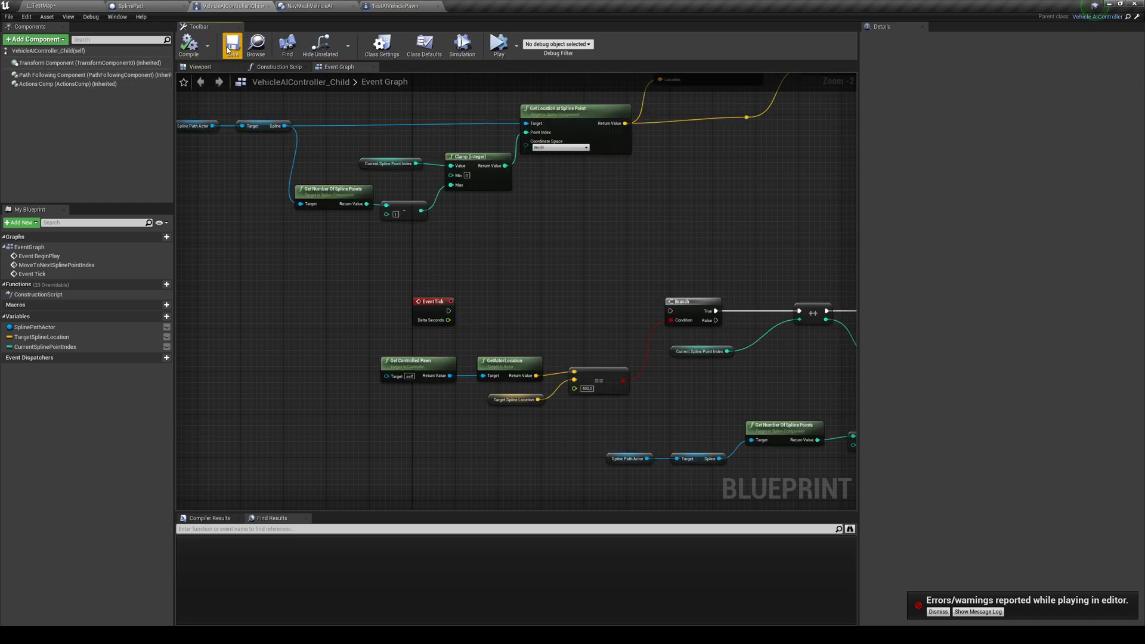
# Return to TestMap and pull back to an overview of the whole level
pyautogui.click(54, 5)
pyautogui.moveTo(537, 268); pyautogui.dragTo(448, 223, button='right')
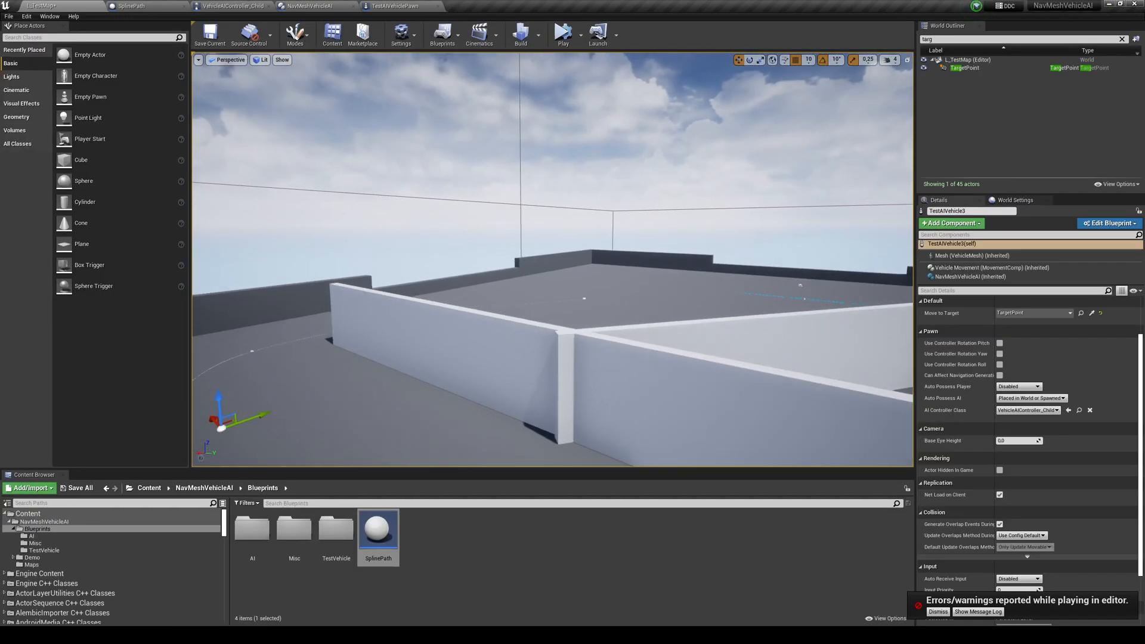
pyautogui.moveTo(536, 269); pyautogui.dragTo(447, 340, button='right')
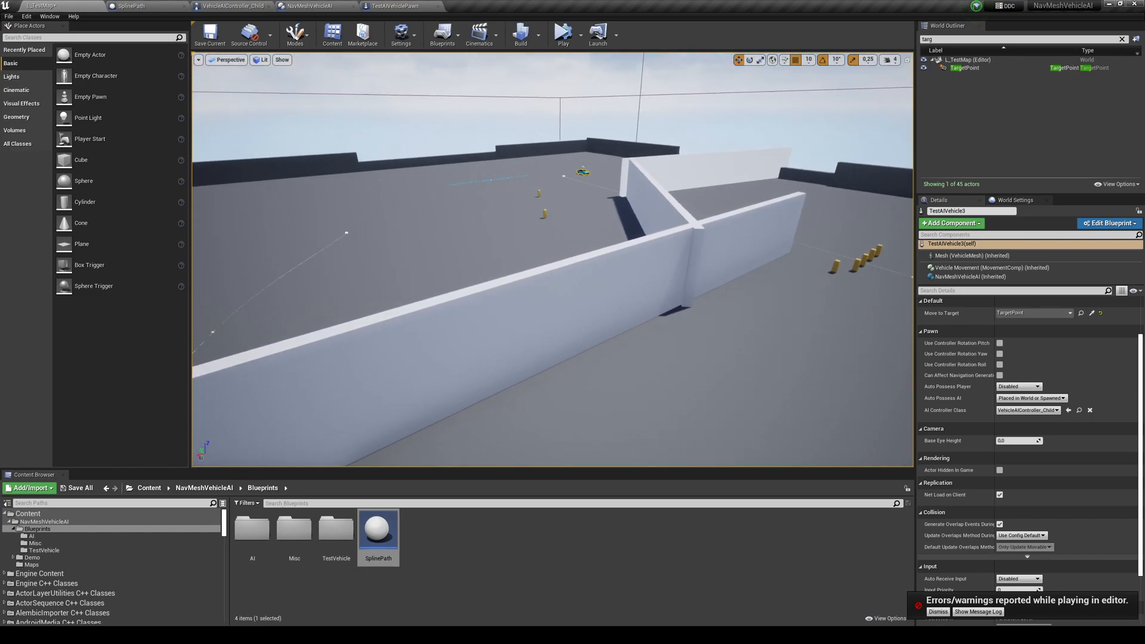
pyautogui.moveTo(536, 269)
pyautogui.mouseDown(button='right')
pyautogui.moveTo(383, 321)
pyautogui.moveTo(359, 305)
pyautogui.mouseUp(button='right')
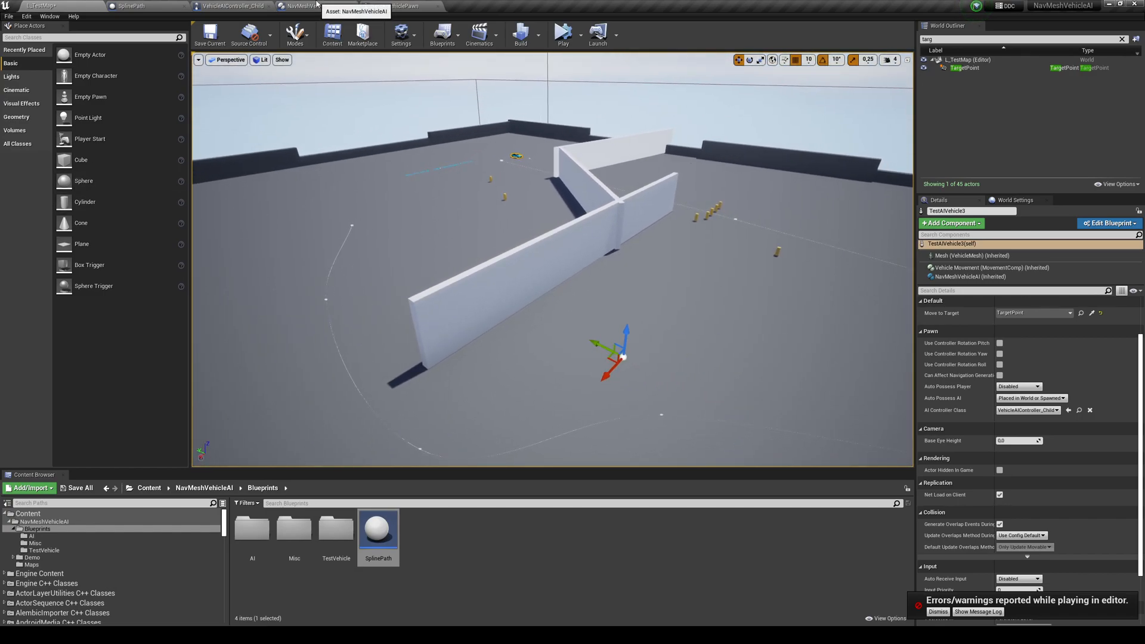
# In TestAIVehiclePawn, select VehicleMovement and expand its Wheel Setups entries
pyautogui.click(318, 6)
pyautogui.click(396, 5)
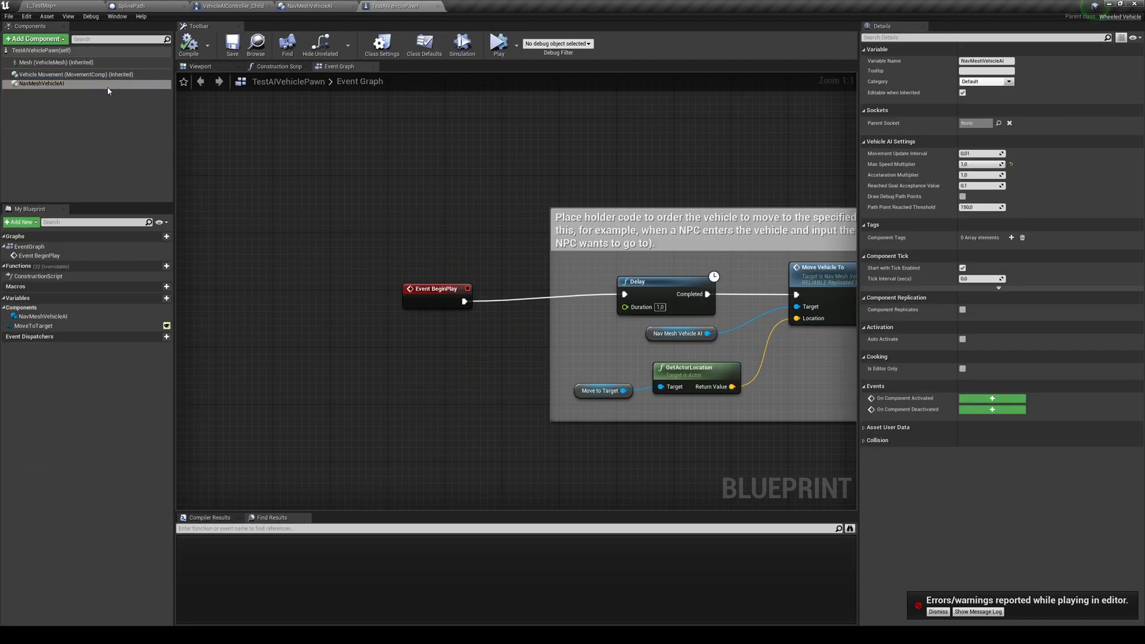
pyautogui.click(76, 74)
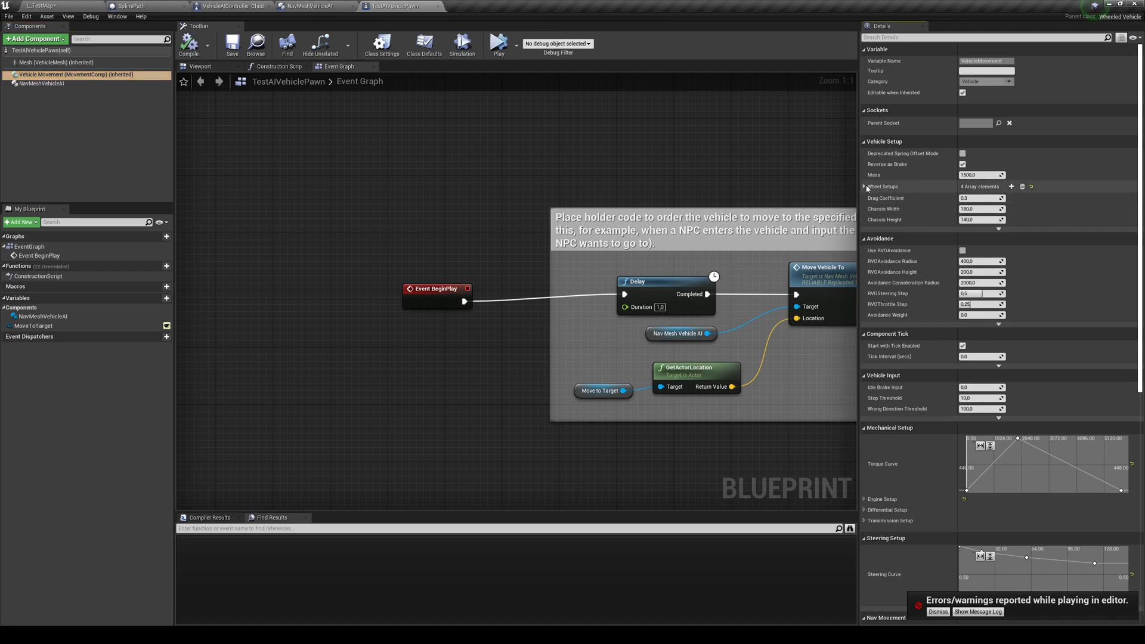
pyautogui.click(867, 187)
pyautogui.click(871, 230)
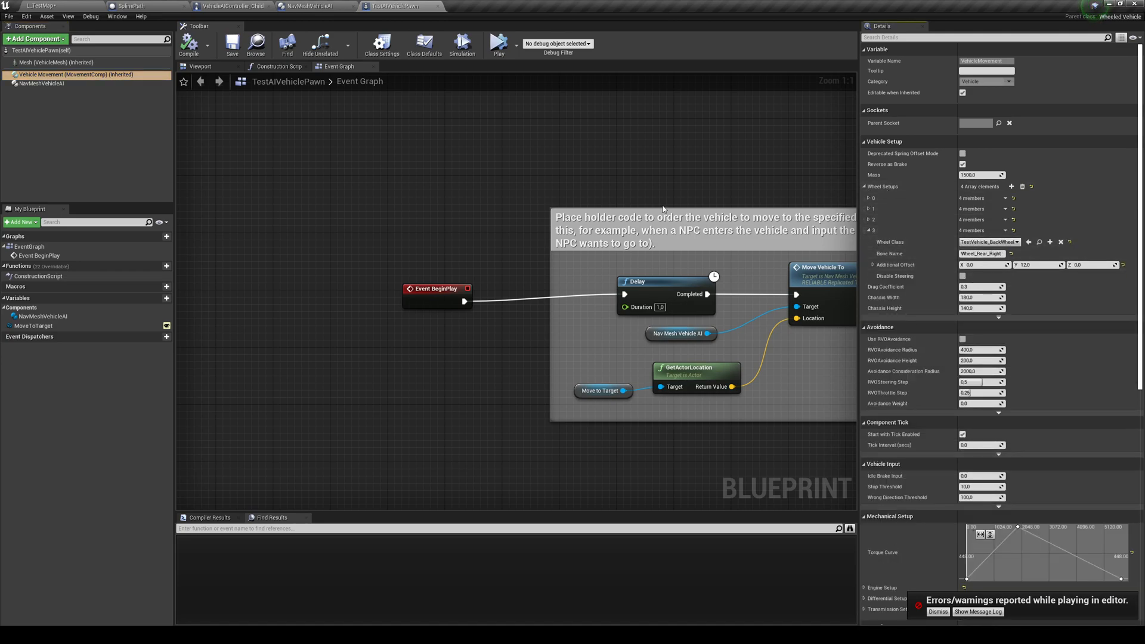
pyautogui.click(867, 197)
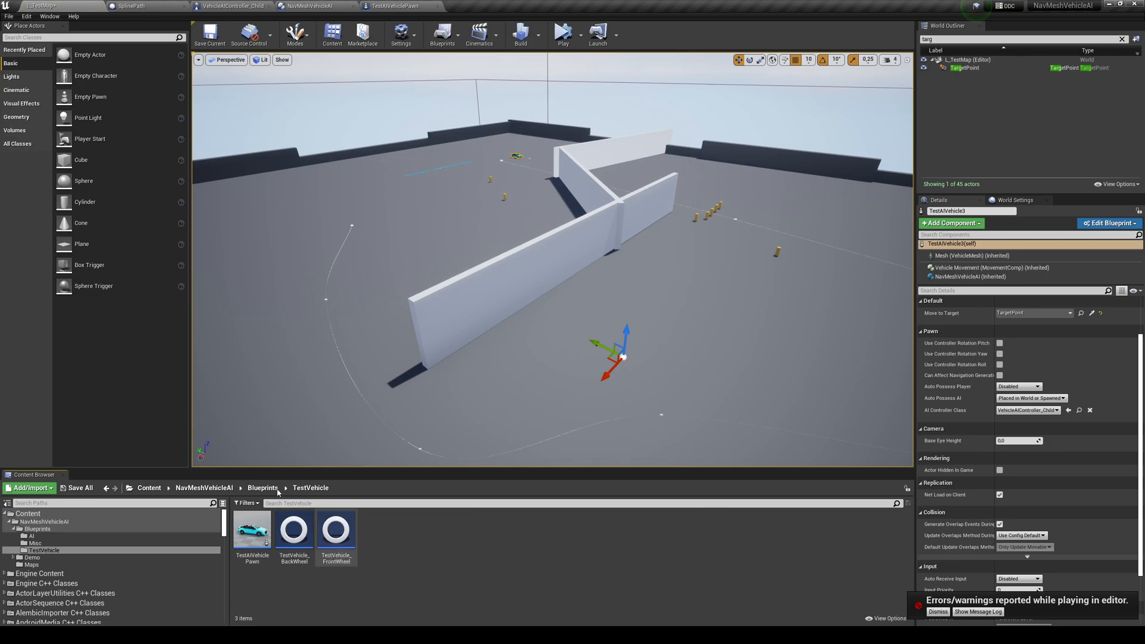
# Review TestVehicle_BackWheel's defaults; Tire Config offers no assets and stays None
pyautogui.doubleClick(294, 531)
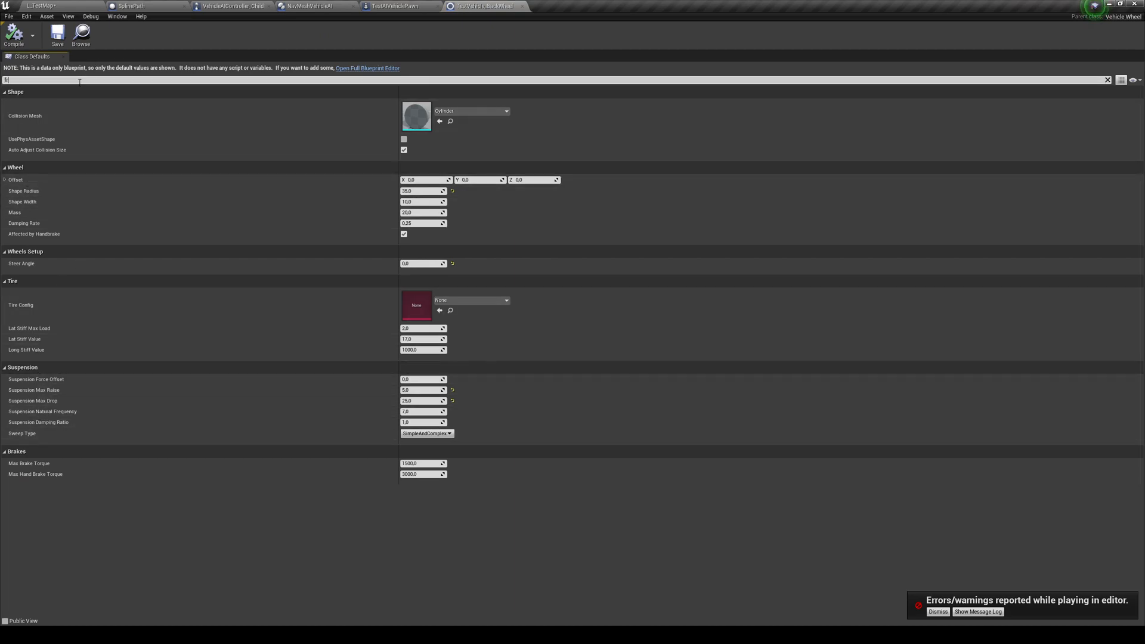
pyautogui.write('fr')
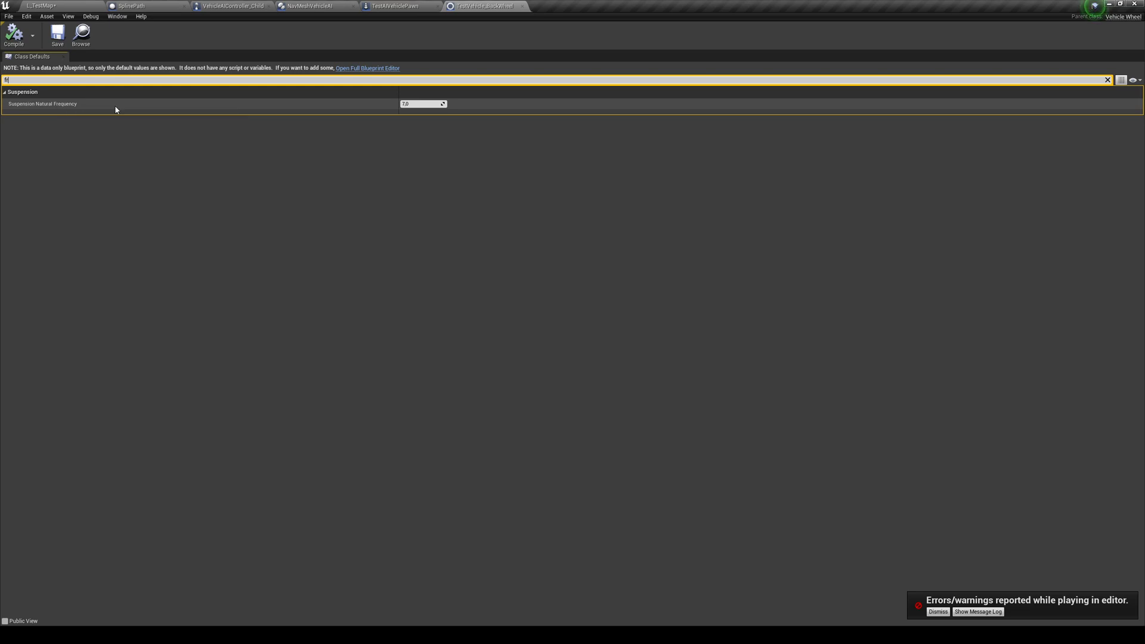
pyautogui.click(1108, 80)
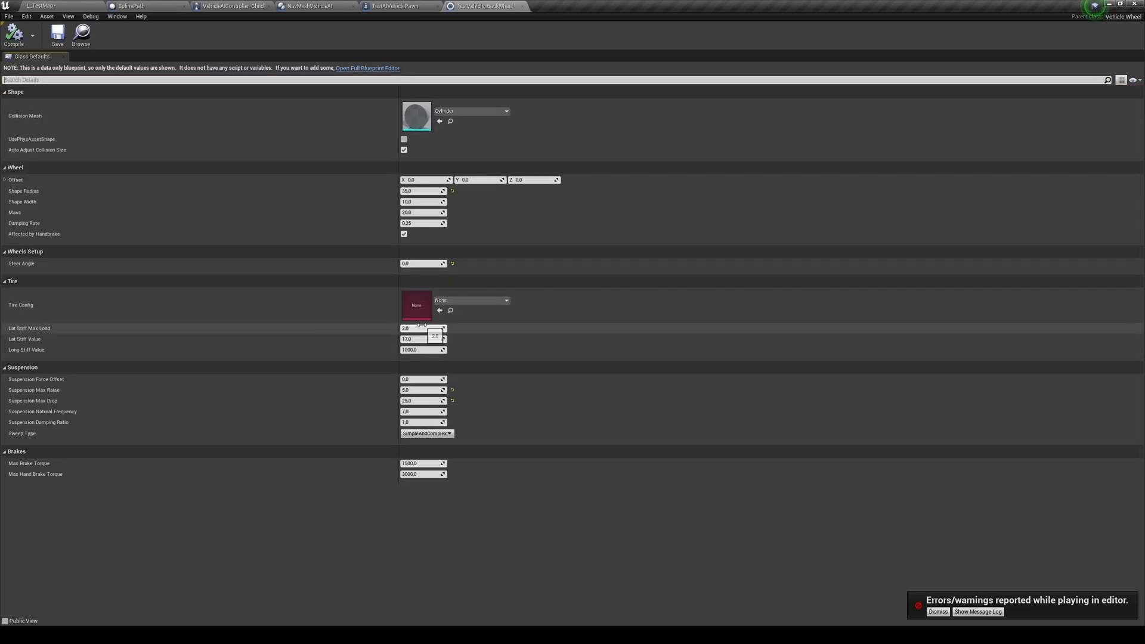
pyautogui.click(481, 299)
pyautogui.click(474, 301)
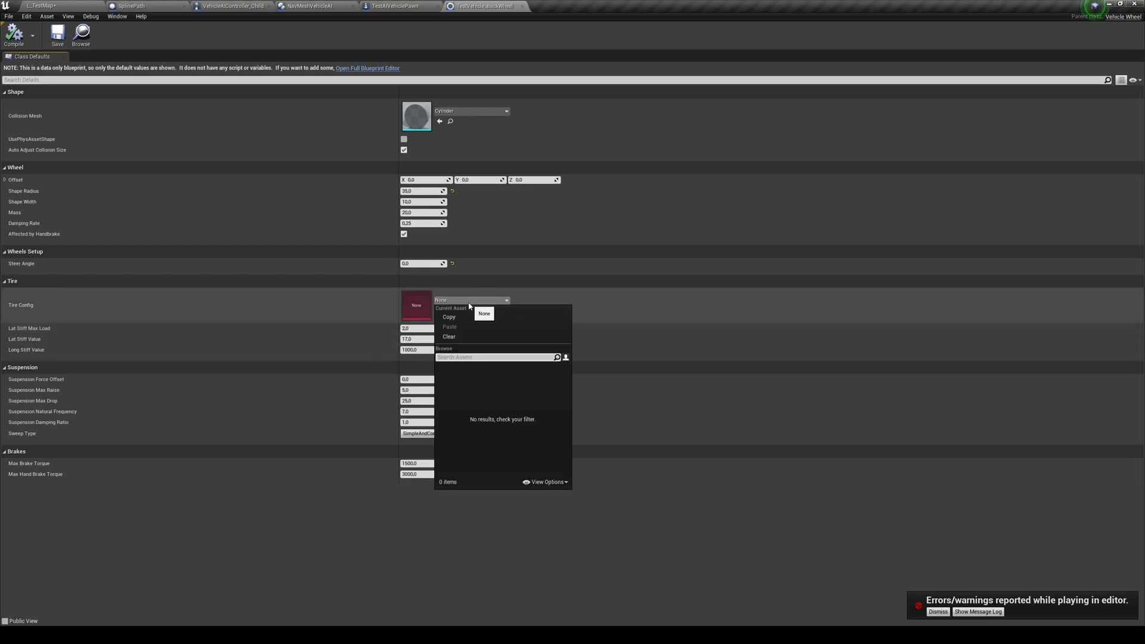
pyautogui.click(469, 300)
# Return to the level map and orbit the view over the walled arena and spline path
pyautogui.hotkey('alt', 'Tab')
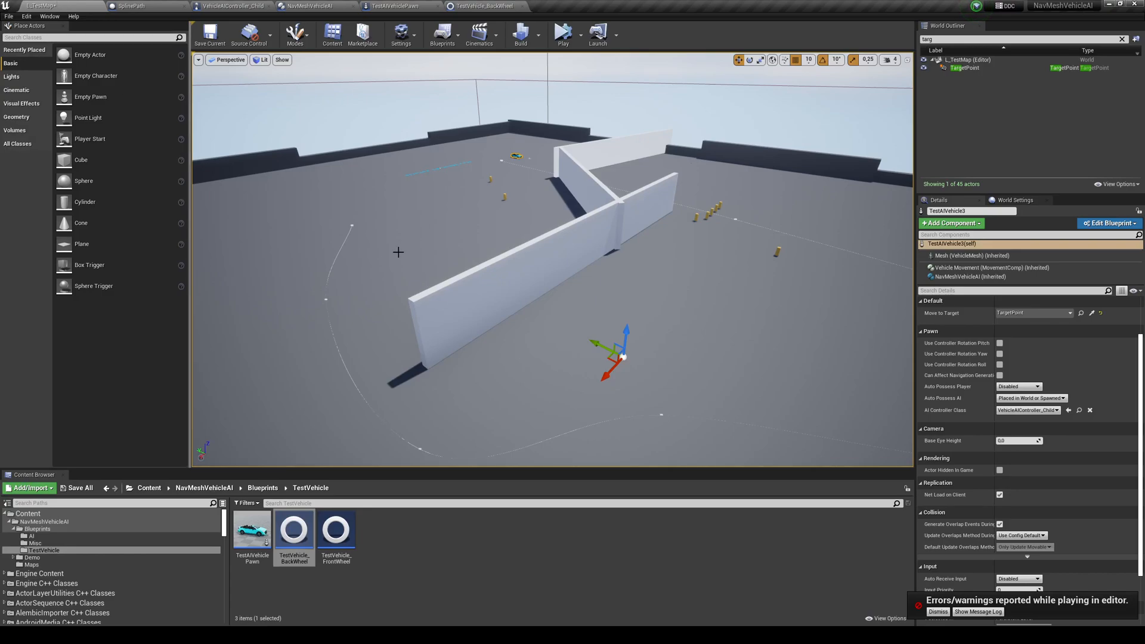
pyautogui.moveTo(448, 269); pyautogui.dragTo(230, 372, button='right')
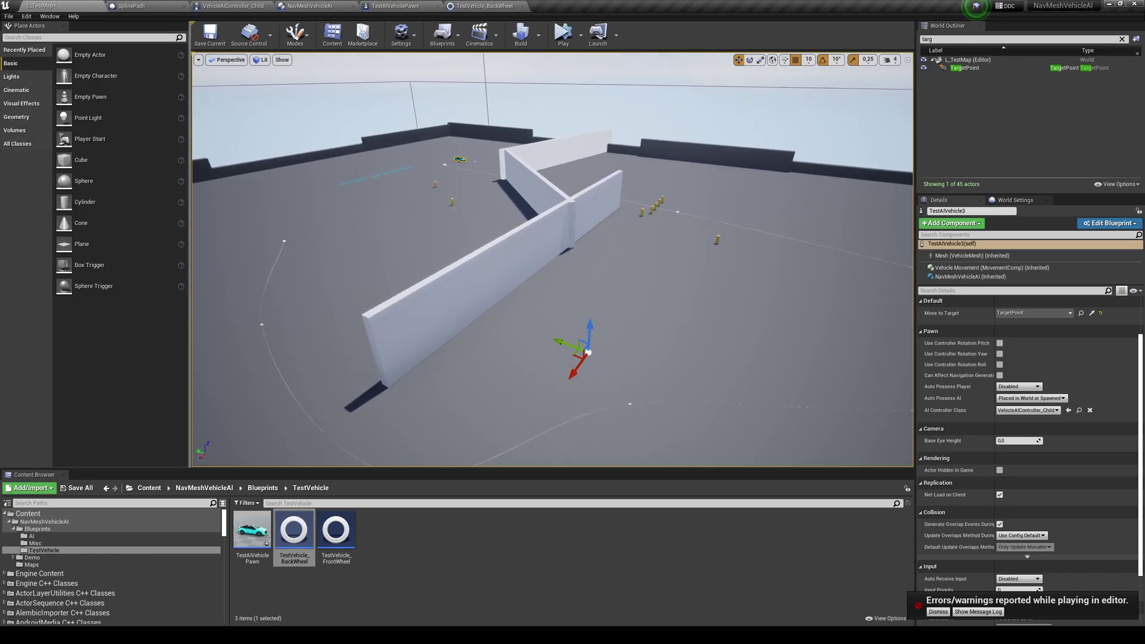
pyautogui.click(306, 370)
pyautogui.moveTo(357, 388); pyautogui.dragTo(376, 358, button='right')
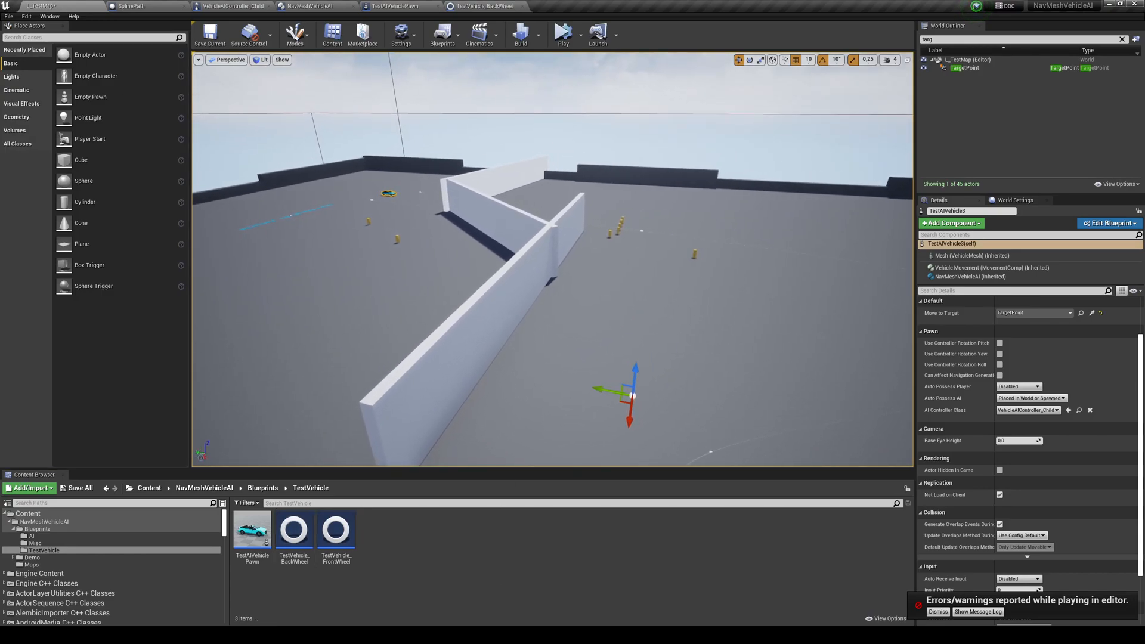
pyautogui.moveTo(537, 269); pyautogui.dragTo(437, 167, button='right')
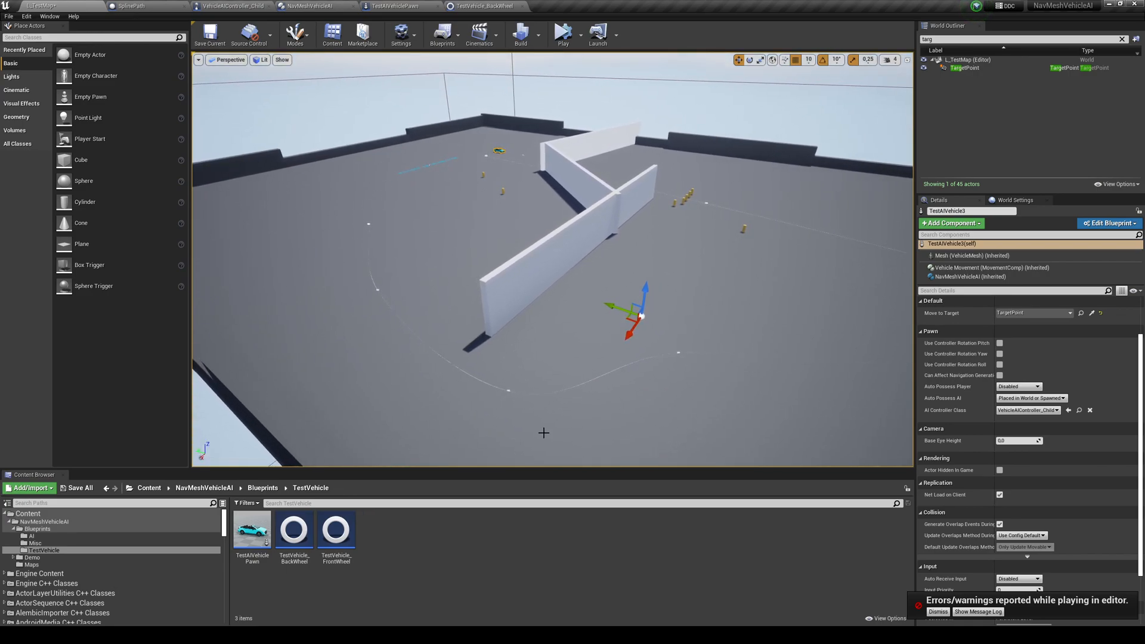
pyautogui.moveTo(517, 303); pyautogui.dragTo(426, 223, button='right')
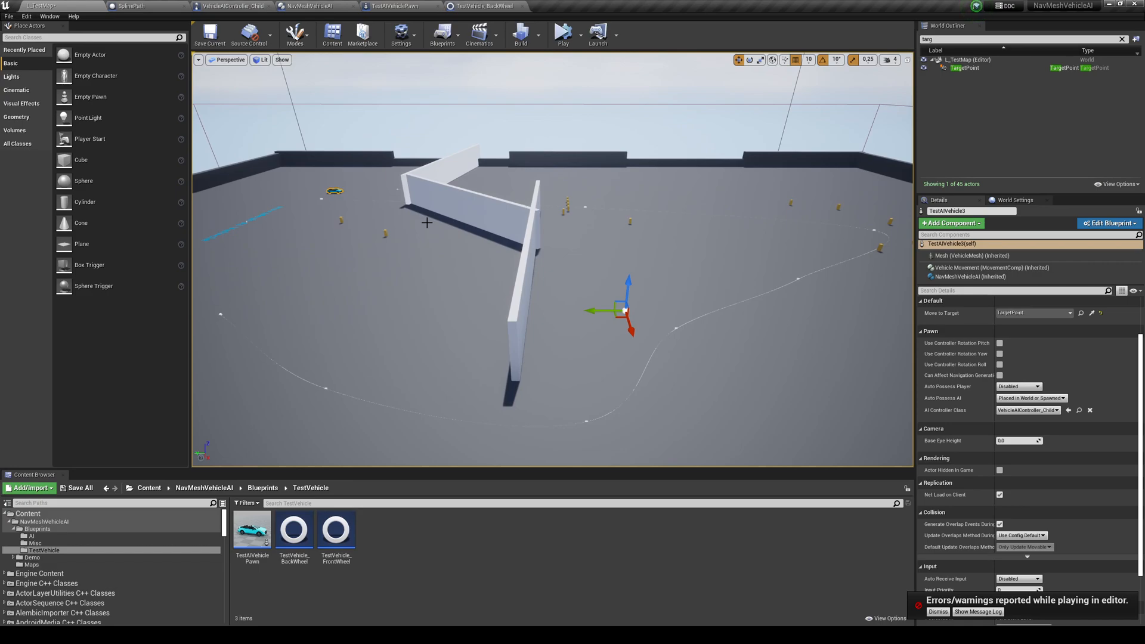
# Glance at the vehicle pawn blueprint, then pull back to view the walls and path
pyautogui.click(393, 6)
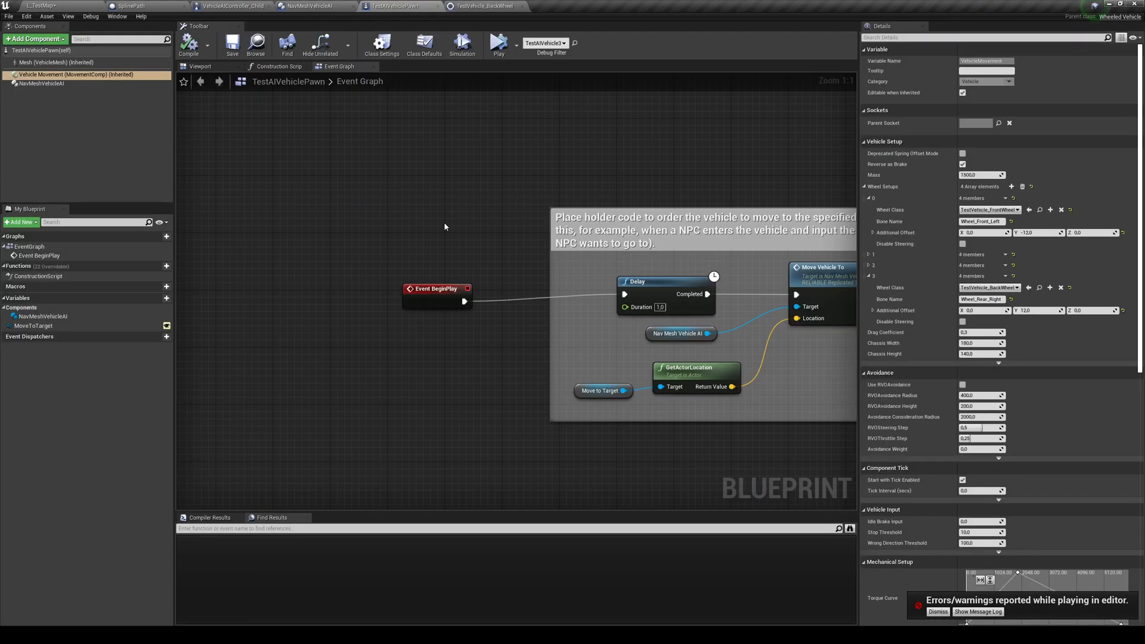
pyautogui.scroll(-2, 444, 222)
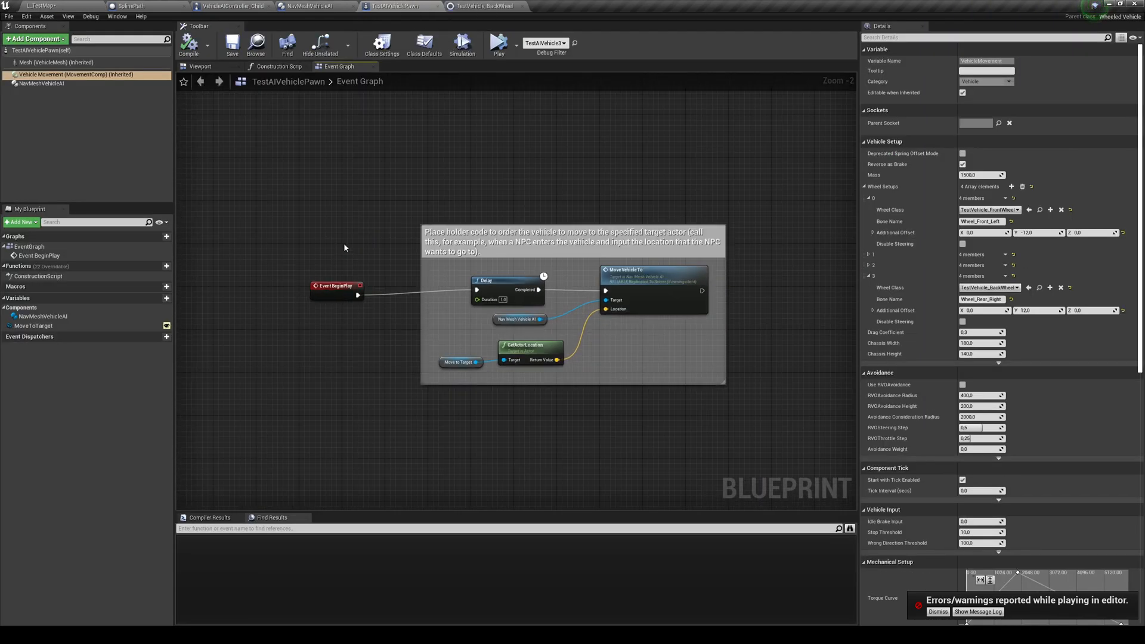
pyautogui.click(43, 6)
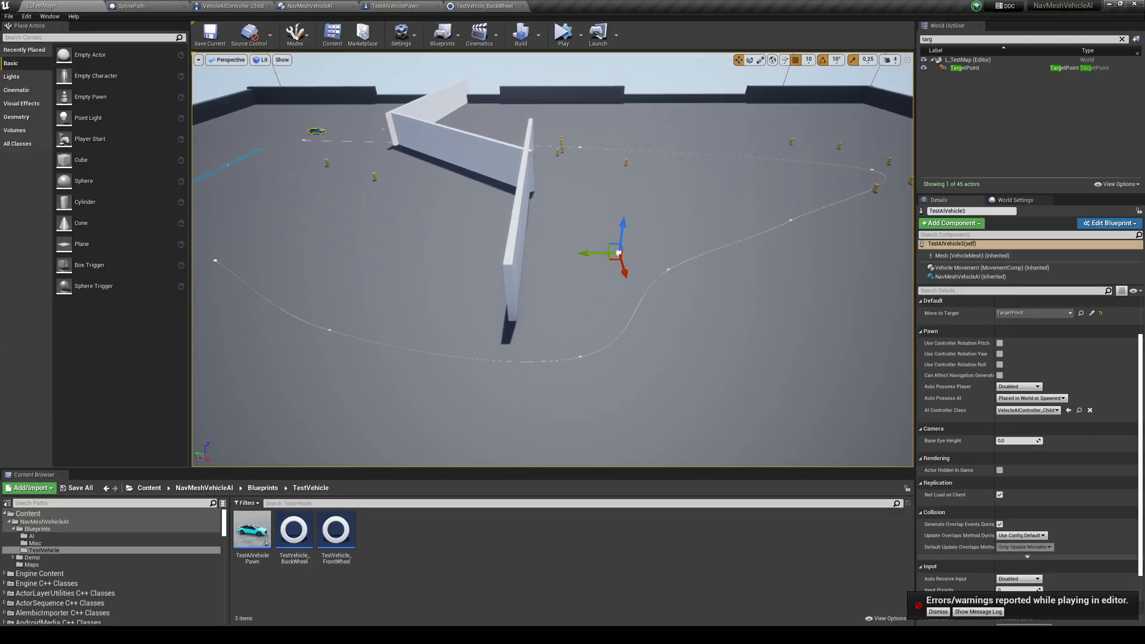
pyautogui.moveTo(349, 168); pyautogui.dragTo(448, 108, button='right')
pyautogui.moveTo(447, 180)
pyautogui.mouseDown(button='right')
pyautogui.moveTo(403, 224)
pyautogui.moveTo(501, 279)
pyautogui.moveTo(622, 378)
pyautogui.moveTo(555, 268)
pyautogui.mouseUp(button='right')
pyautogui.moveTo(626, 269); pyautogui.dragTo(577, 346, button='right')
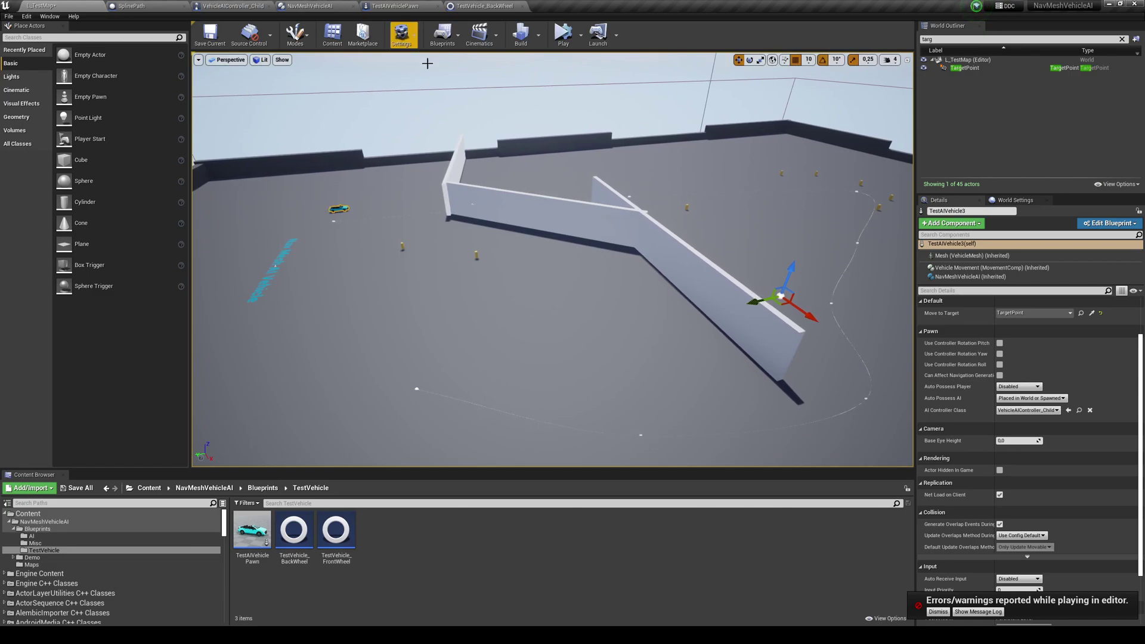
# In TestAIVehiclePawn's NavMeshVehicleAI component, lower Max Speed Multiplier from 1.0 to 0.7
pyautogui.click(291, 5)
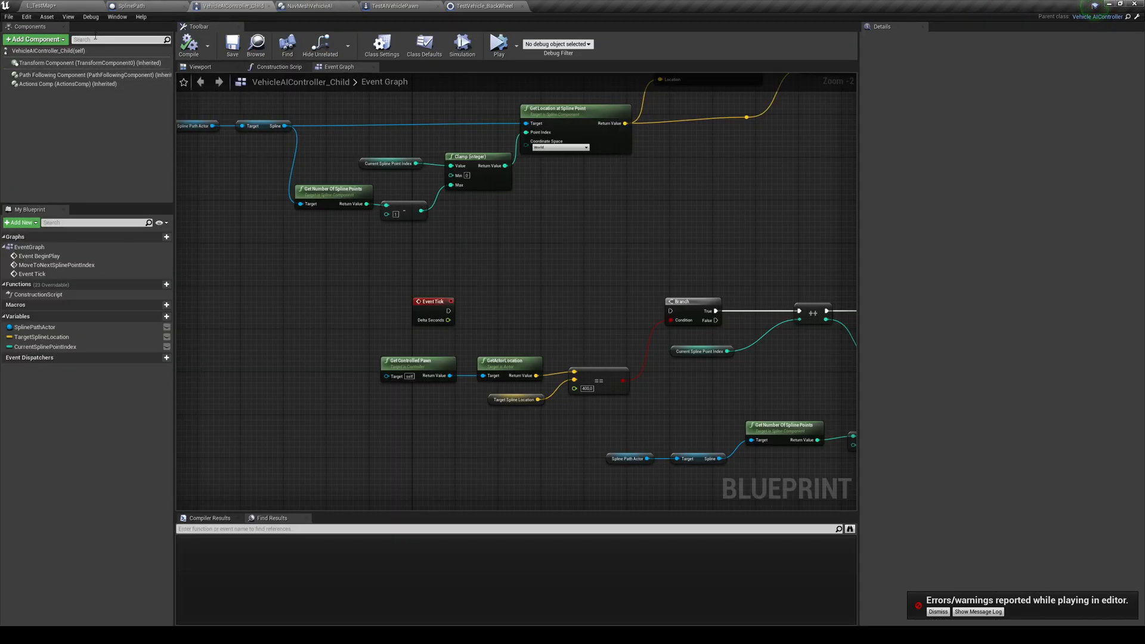
pyautogui.click(394, 5)
pyautogui.click(394, 5)
pyautogui.click(72, 74)
pyautogui.click(40, 83)
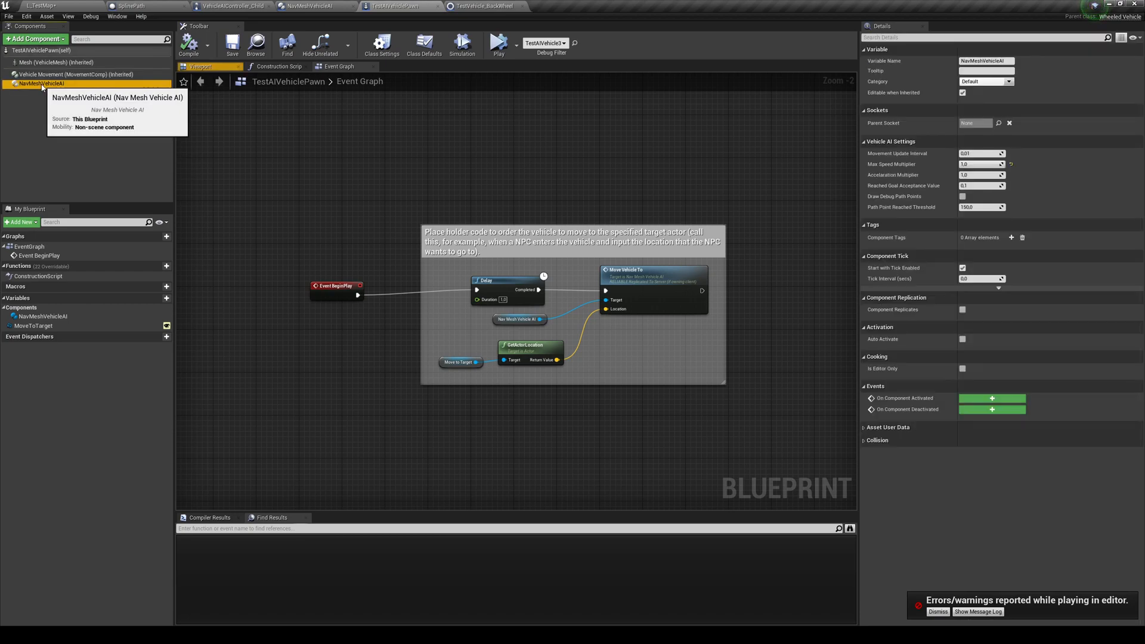
pyautogui.moveTo(981, 164); pyautogui.dragTo(857, 161)
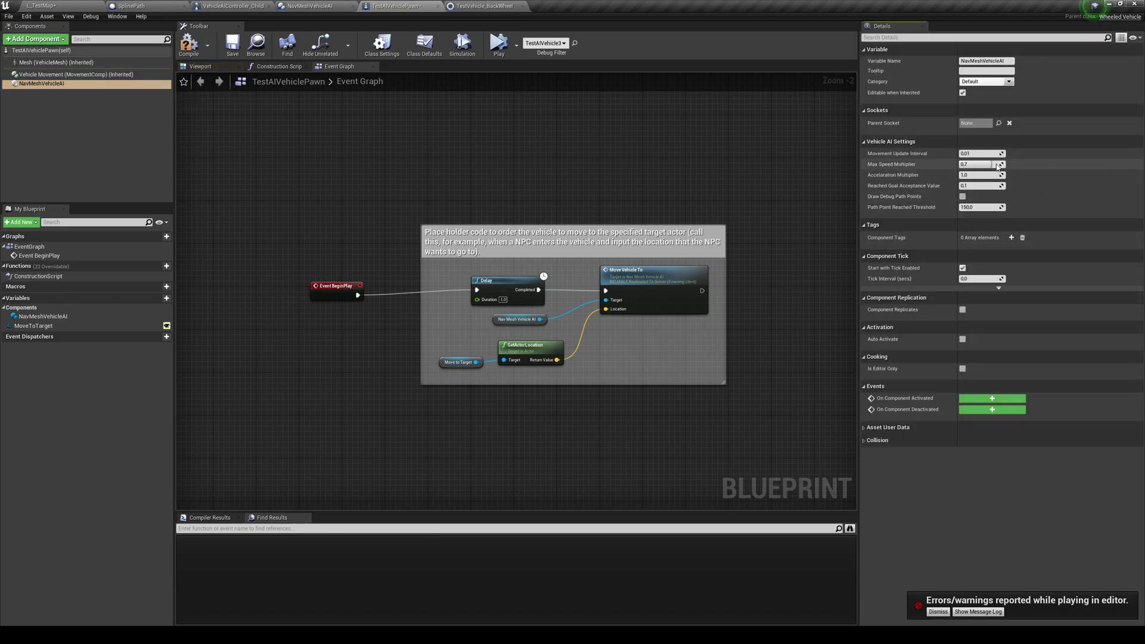
pyautogui.moveTo(769, 153); pyautogui.dragTo(728, 149, button='right')
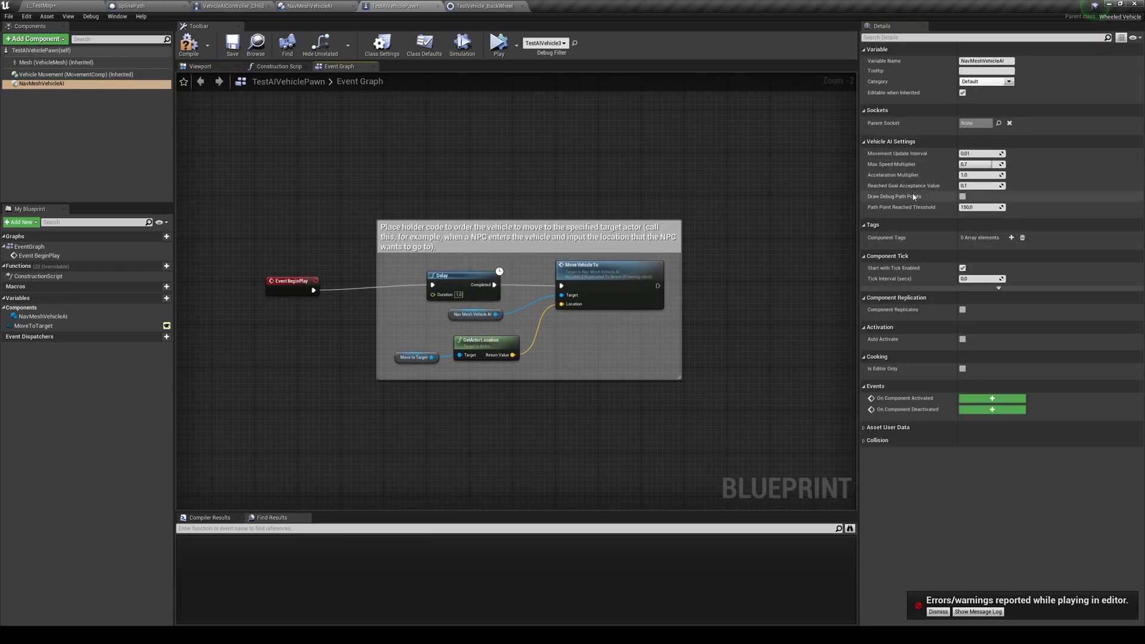
# Toggle debug path point drawing, compile the pawn blueprint, and check the level and NavMeshVehicleAI blueprint
pyautogui.click(963, 197)
pyautogui.click(189, 43)
pyautogui.click(41, 5)
pyautogui.click(566, 38)
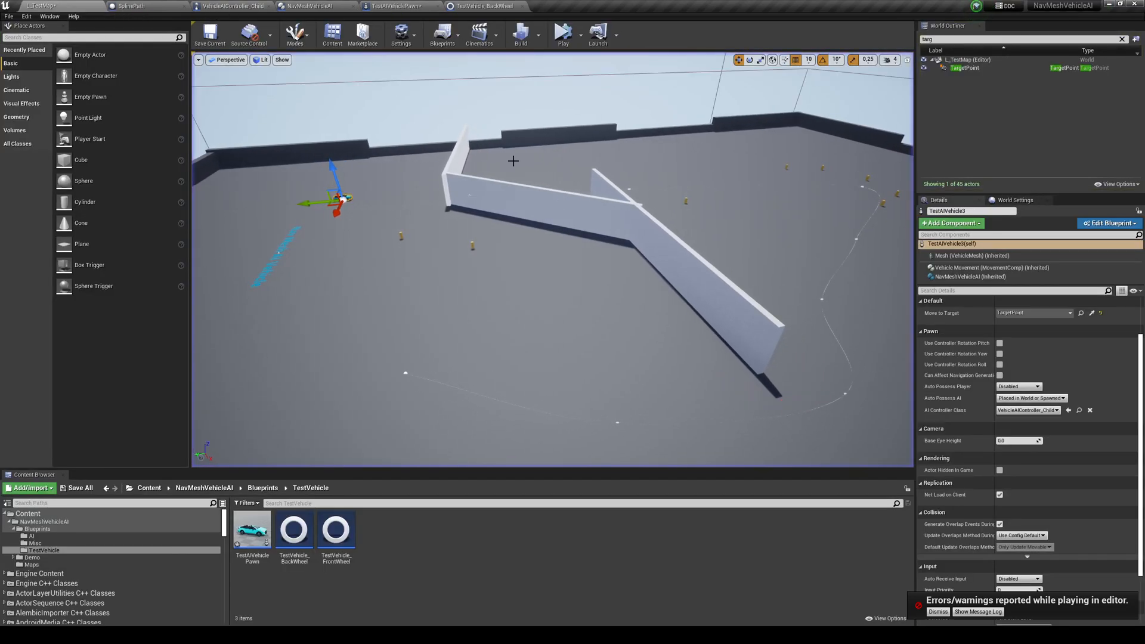
pyautogui.click(308, 6)
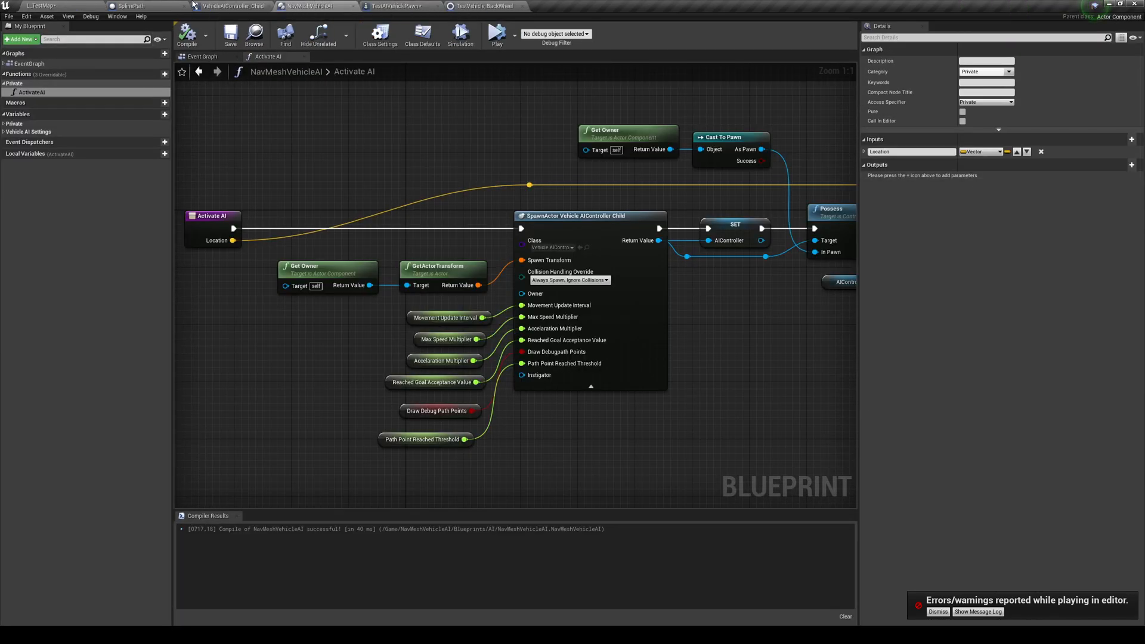
pyautogui.click(403, 5)
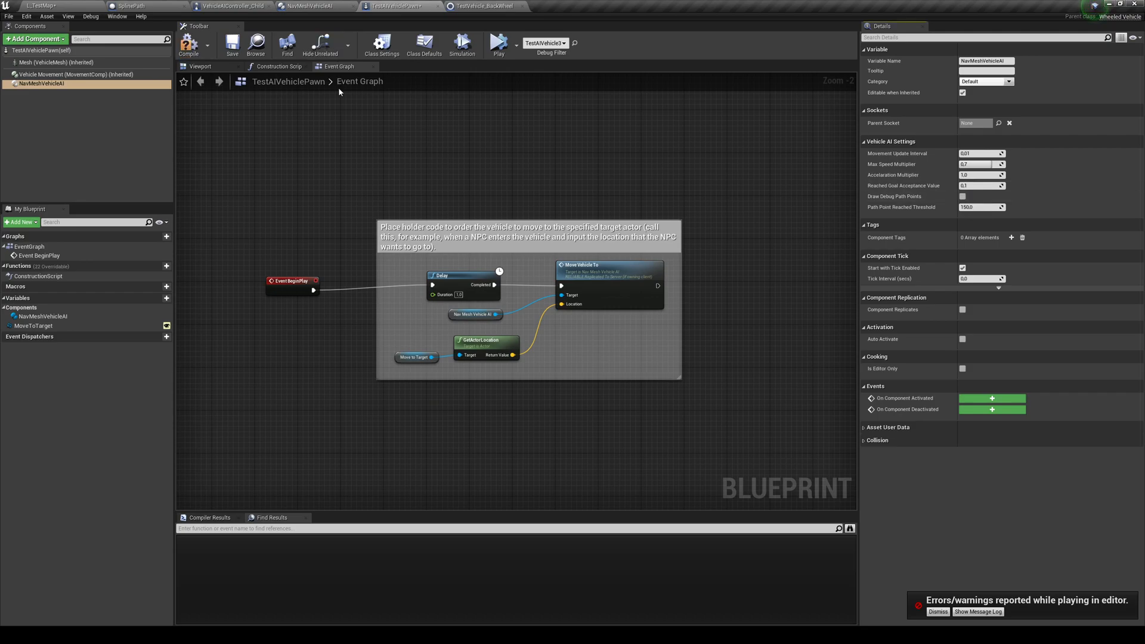
# Start Play on the level and follow the AI vehicle driving along the spline path
pyautogui.click(40, 5)
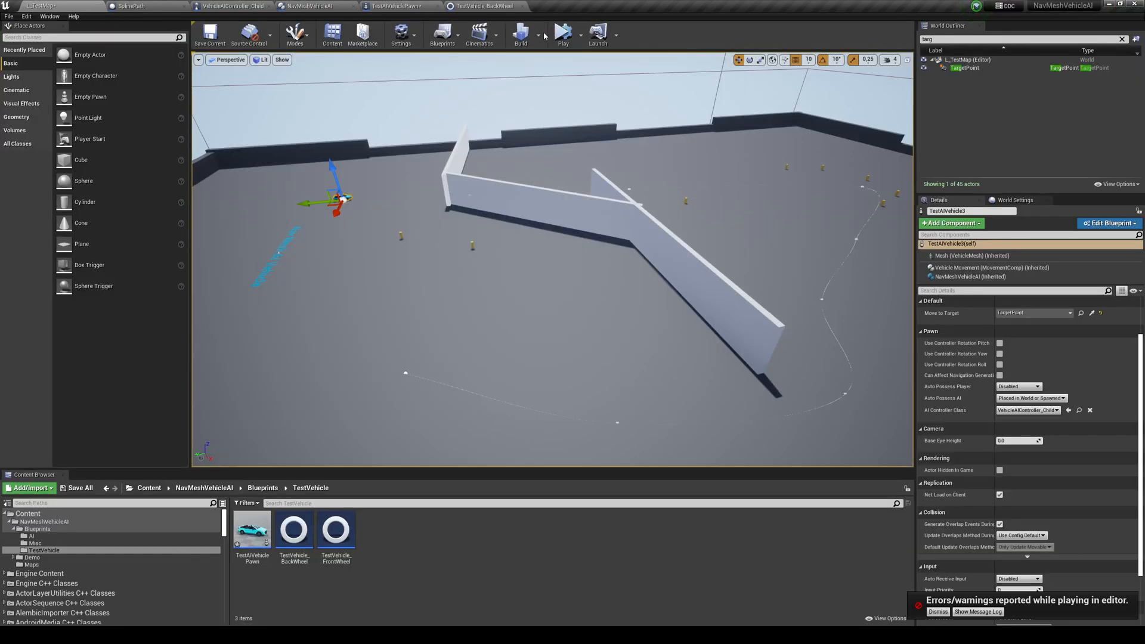
pyautogui.scroll(2, 582, 182)
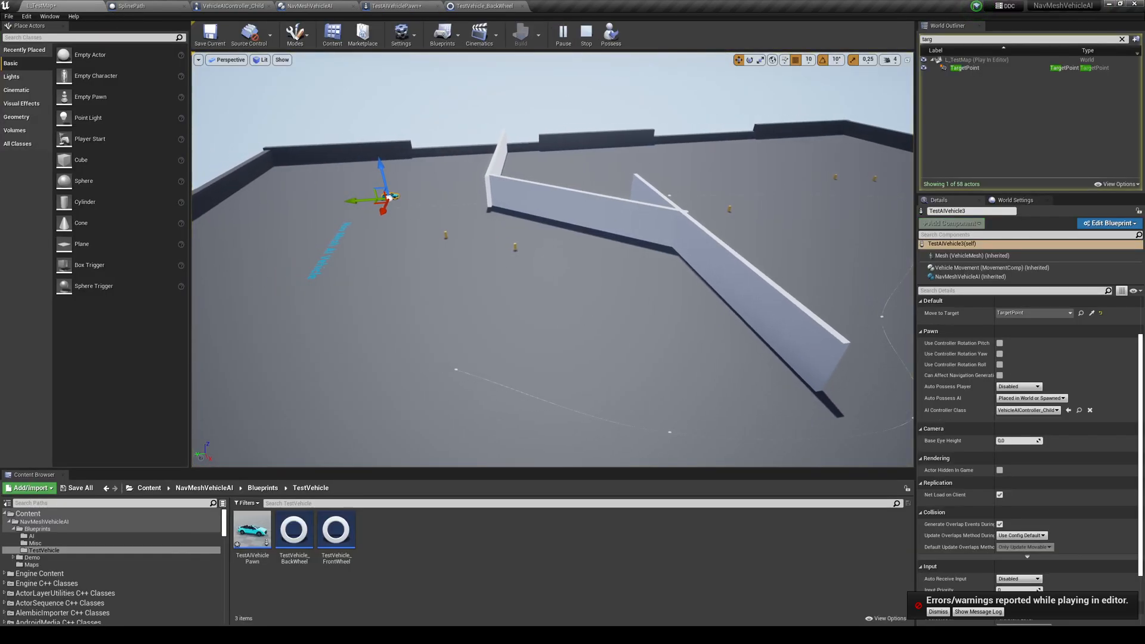
pyautogui.moveTo(394, 196)
pyautogui.mouseDown(button='right')
pyautogui.moveTo(551, 186)
pyautogui.moveTo(778, 268)
pyautogui.mouseUp(button='right')
pyautogui.moveTo(658, 259); pyautogui.dragTo(420, 144, button='right')
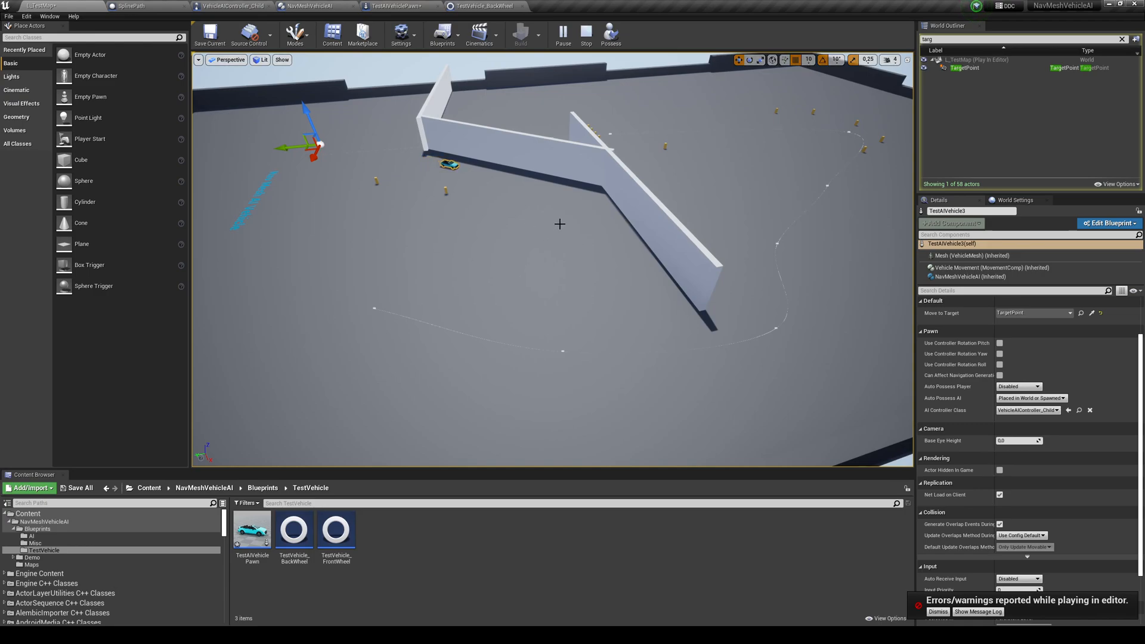
pyautogui.moveTo(574, 217)
pyautogui.mouseDown(button='right')
pyautogui.moveTo(537, 206)
pyautogui.moveTo(598, 223)
pyautogui.moveTo(277, 101)
pyautogui.mouseUp(button='right')
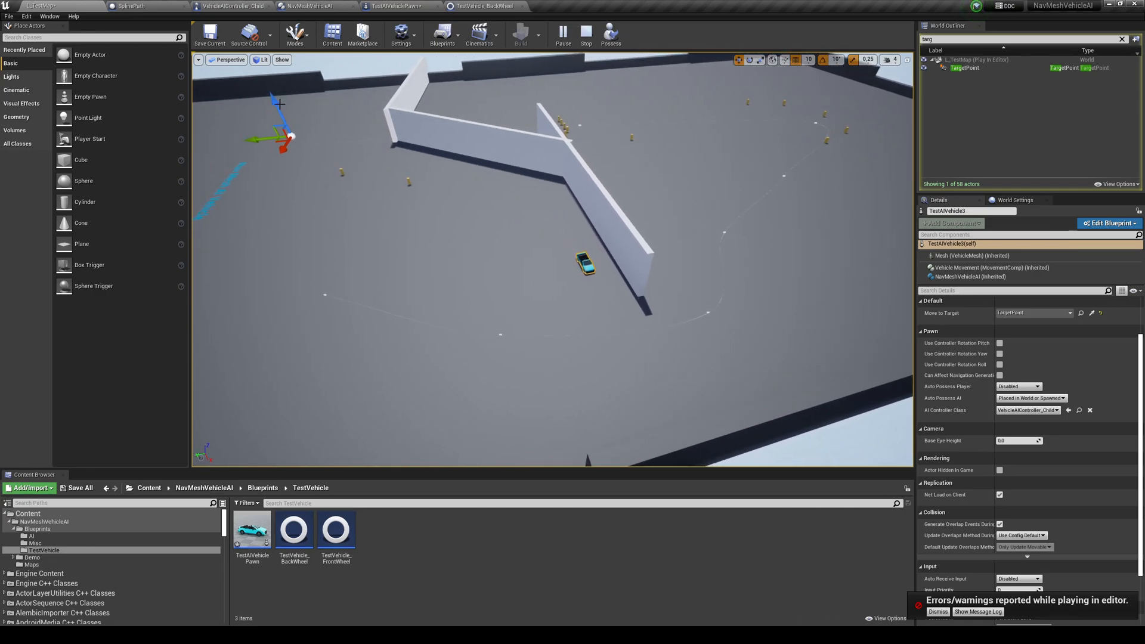
pyautogui.scroll(3, 572, 259)
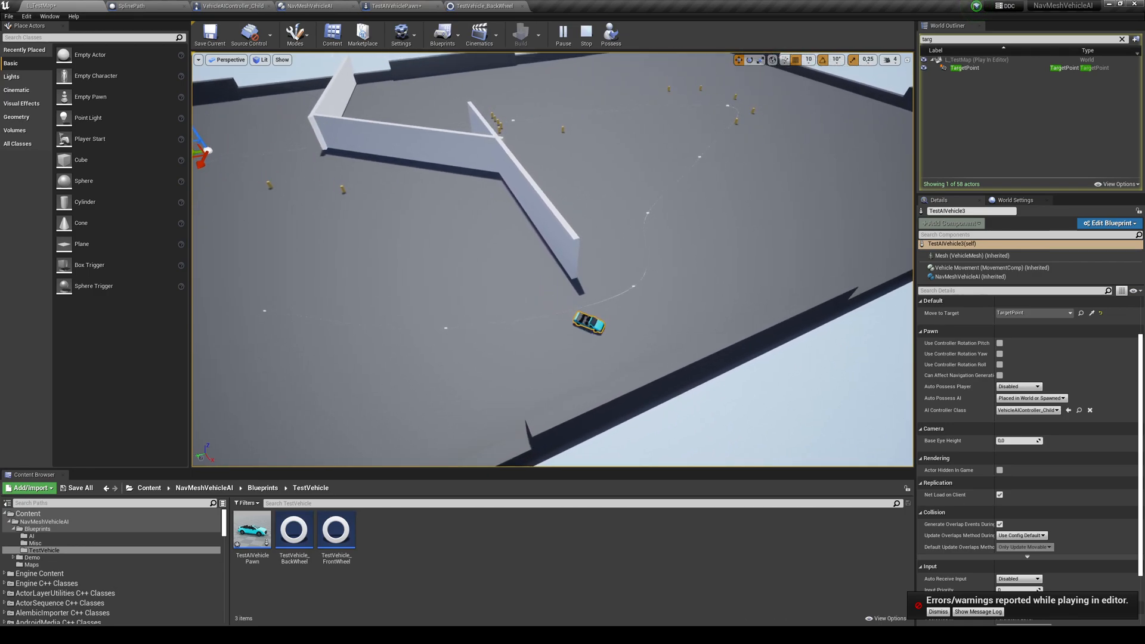
# Orbit around the vehicle as it rounds the curve of the path
pyautogui.moveTo(573, 259); pyautogui.dragTo(358, 179, button='right')
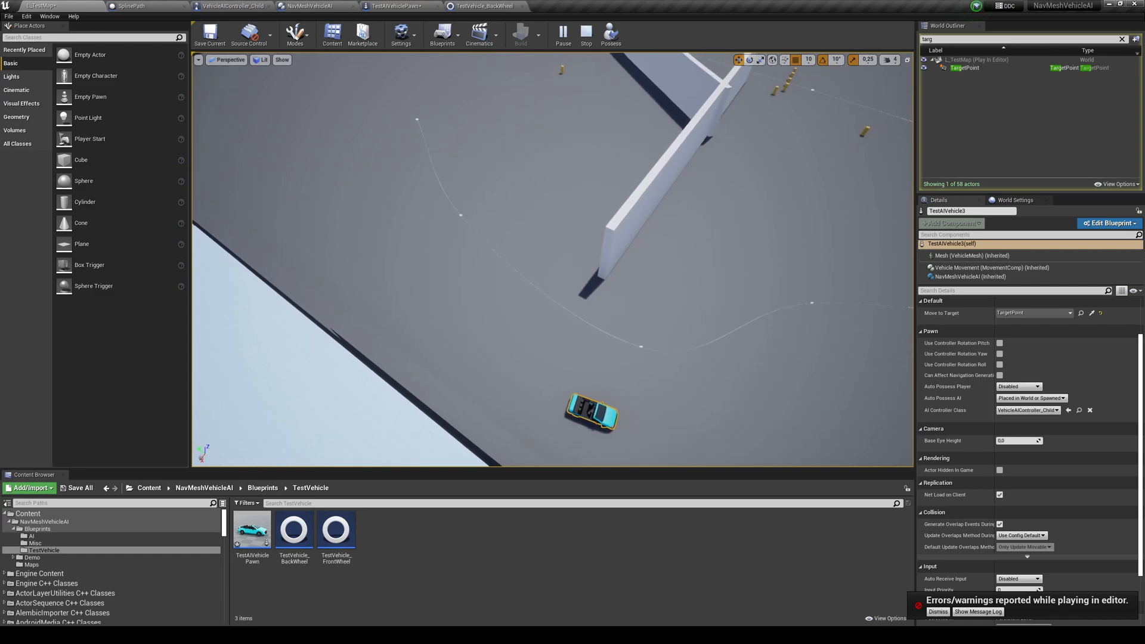
pyautogui.moveTo(572, 259); pyautogui.dragTo(627, 341, button='right')
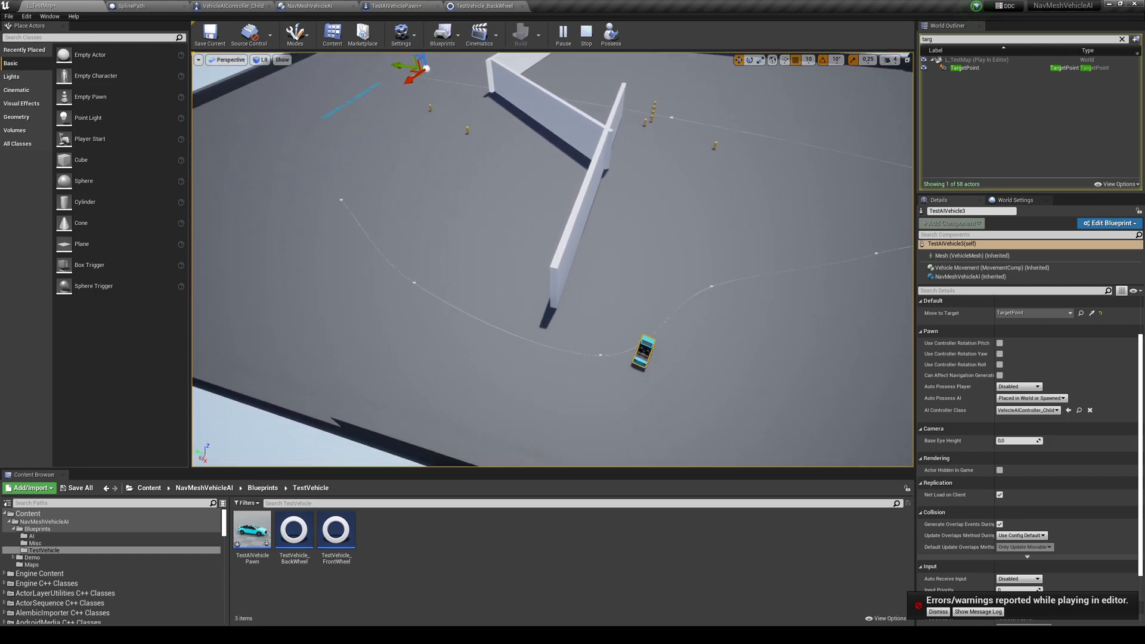
pyautogui.moveTo(572, 260); pyautogui.dragTo(449, 140, button='right')
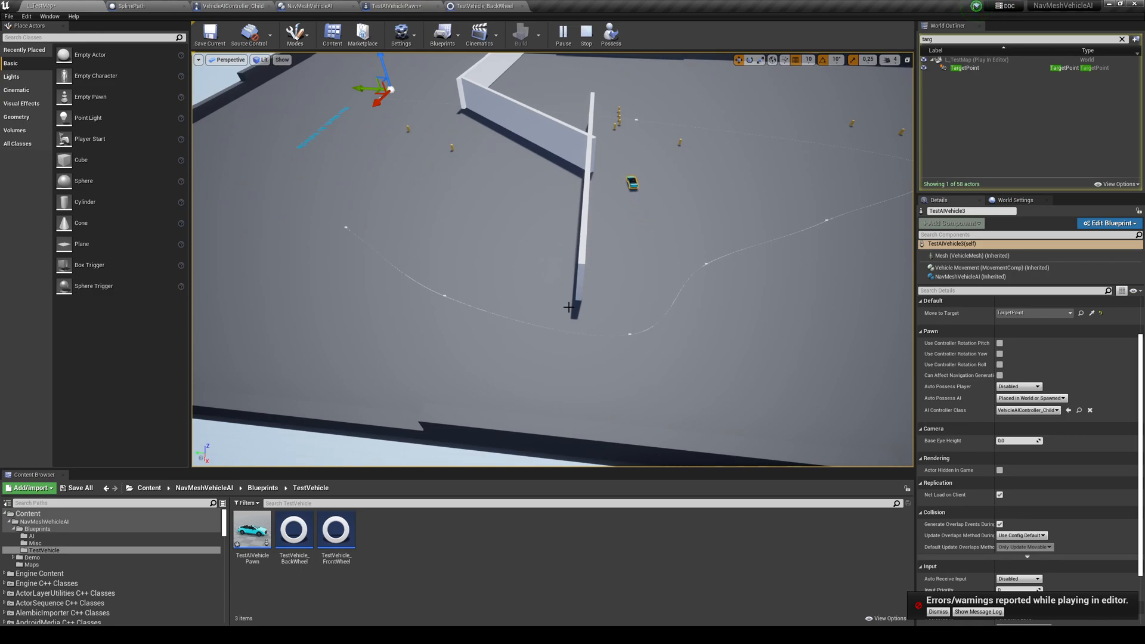
pyautogui.moveTo(560, 301); pyautogui.dragTo(555, 297, button='right')
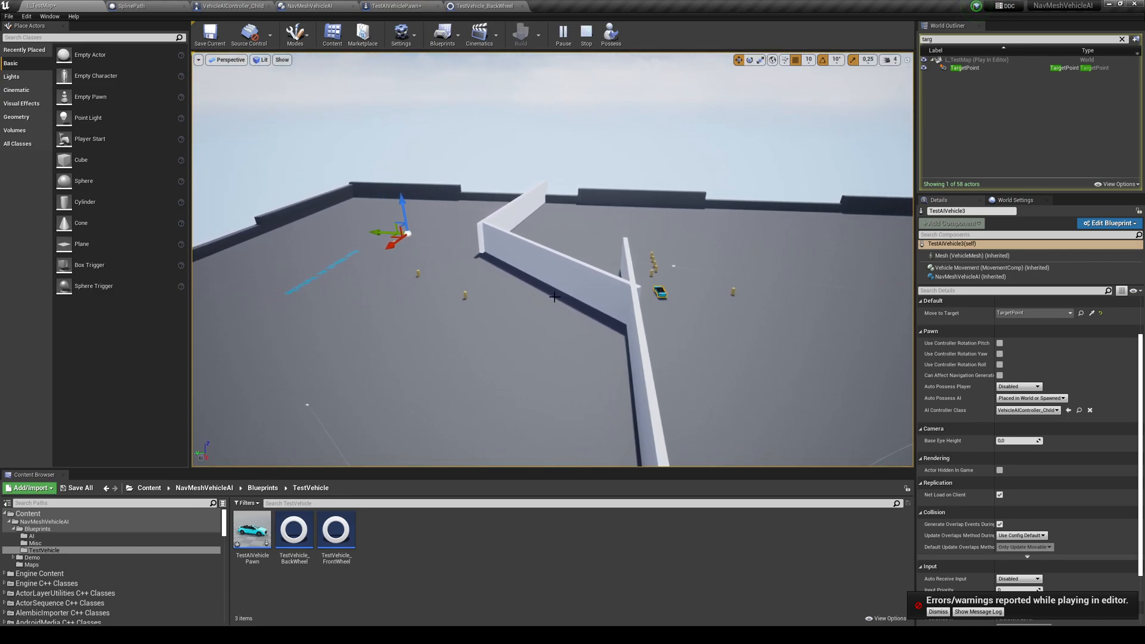
# Stop Play and save L_TestMap and TestAIVehiclePawn via Save Selected
pyautogui.press('Escape')
pyautogui.click(77, 488)
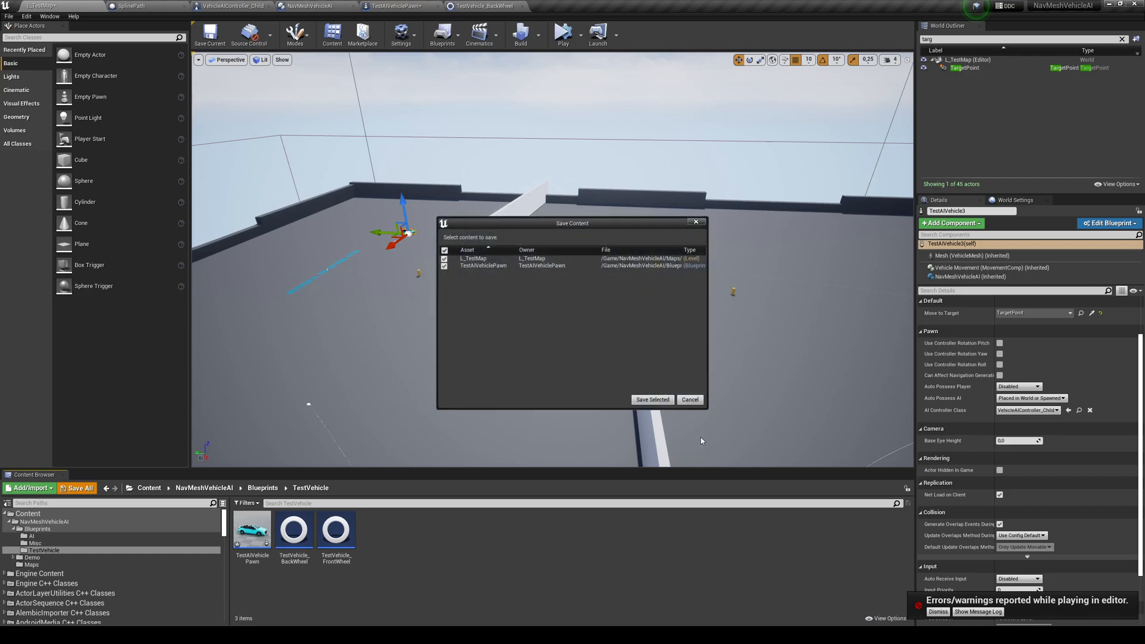
pyautogui.click(652, 400)
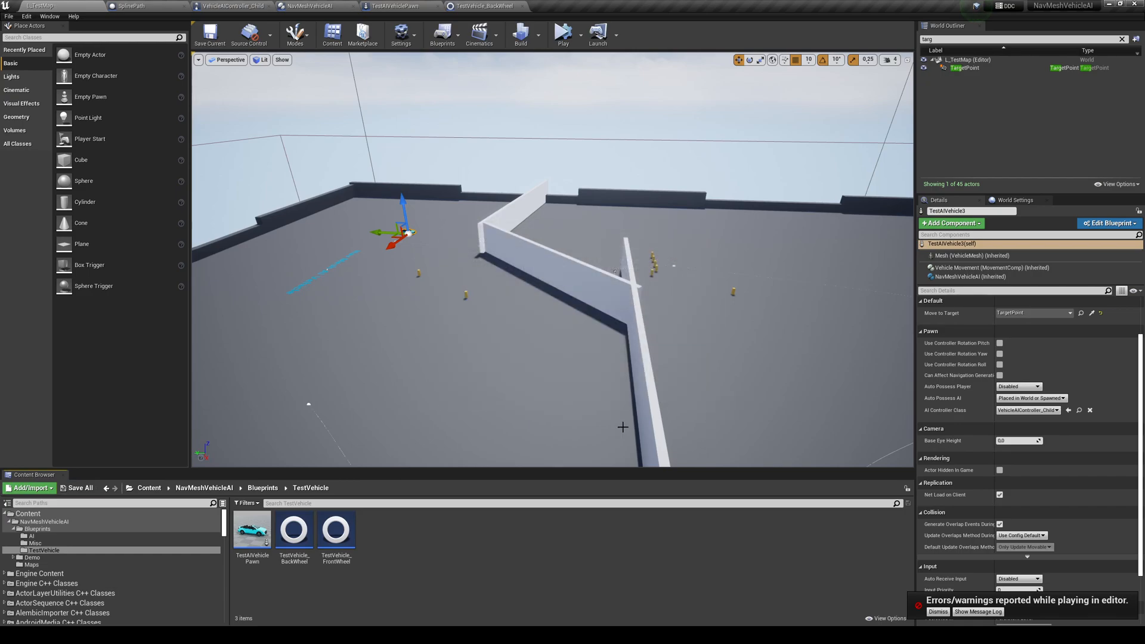
# Orbit the level to look over the scene with the car's dotted route
pyautogui.moveTo(573, 287); pyautogui.dragTo(593, 361, button='right')
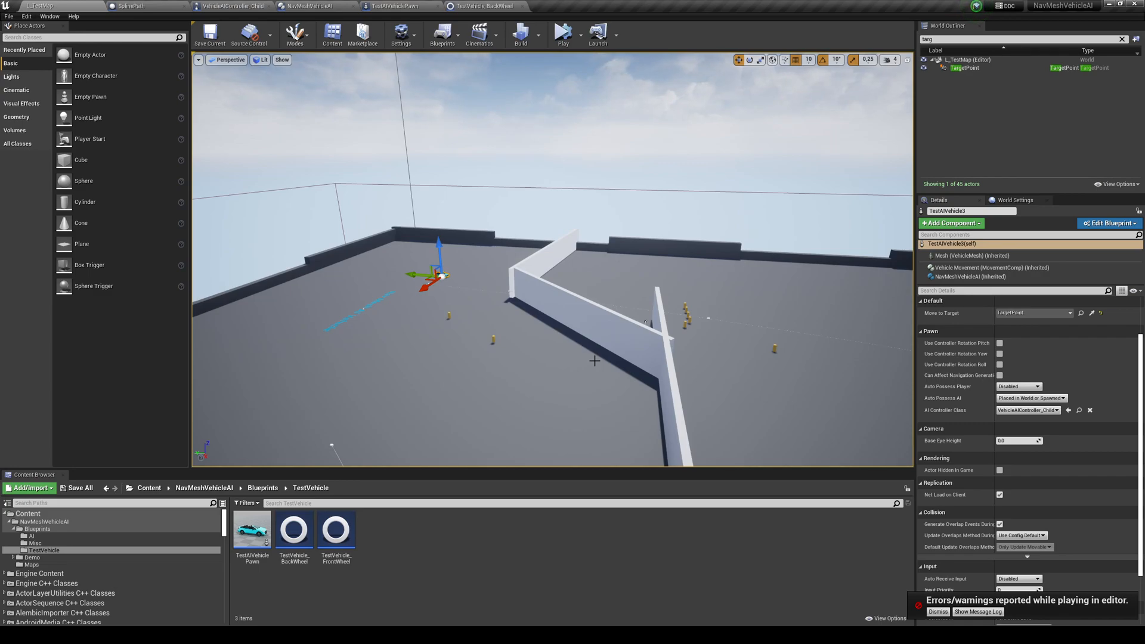
pyautogui.moveTo(648, 322); pyautogui.dragTo(520, 353, button='right')
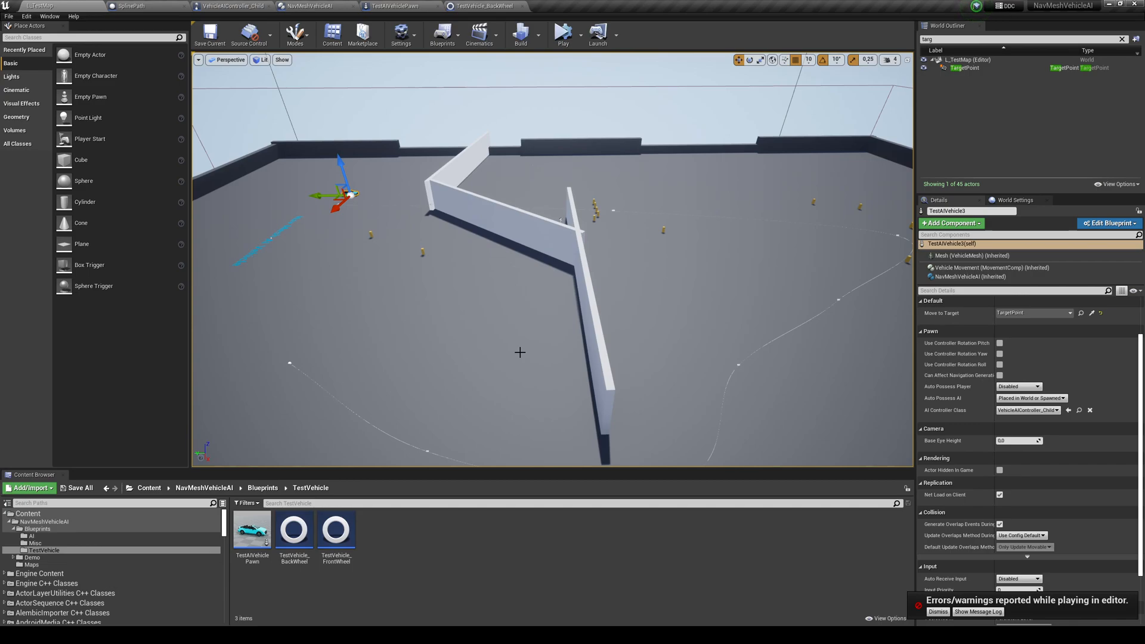
pyautogui.moveTo(484, 354)
pyautogui.mouseDown(button='right')
pyautogui.moveTo(542, 305)
pyautogui.moveTo(501, 331)
pyautogui.mouseUp(button='right')
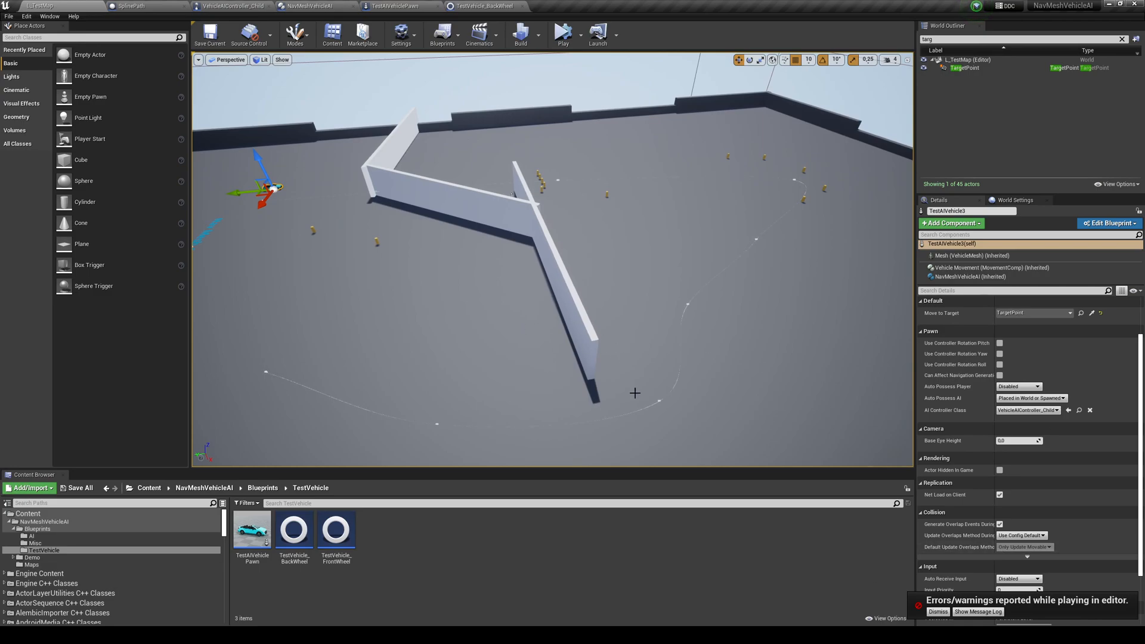